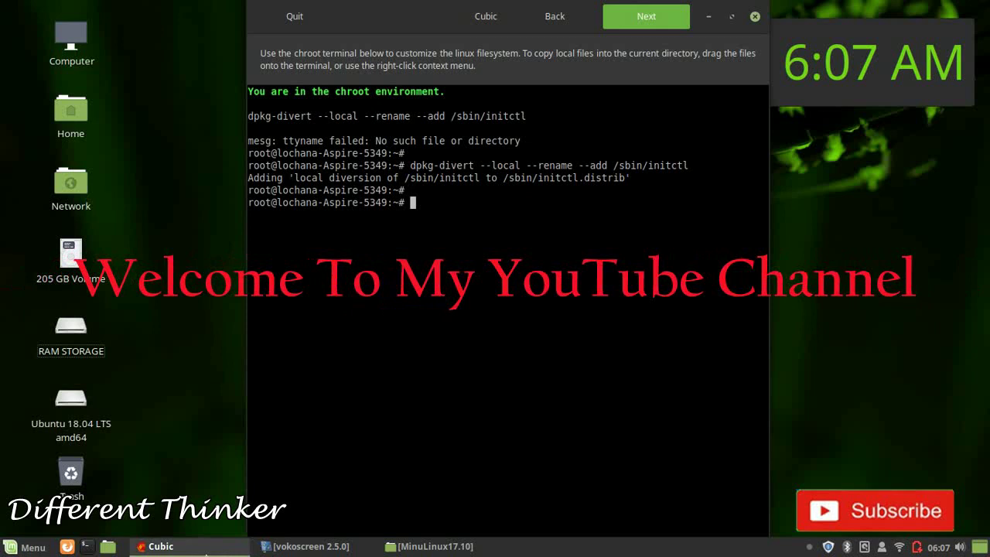
{"action": "left_click", "coordinate": [202, 549]}
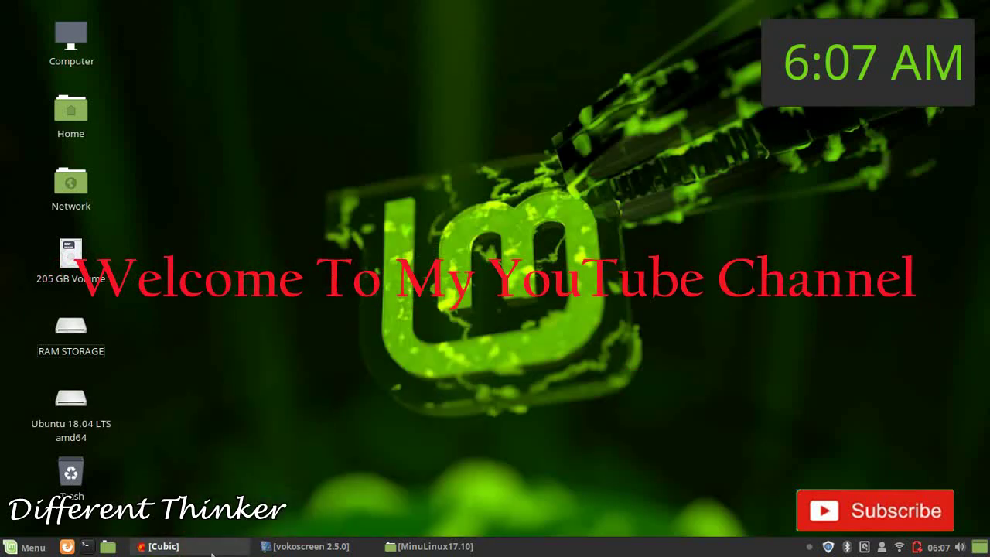
{"action": "left_click", "coordinate": [198, 547]}
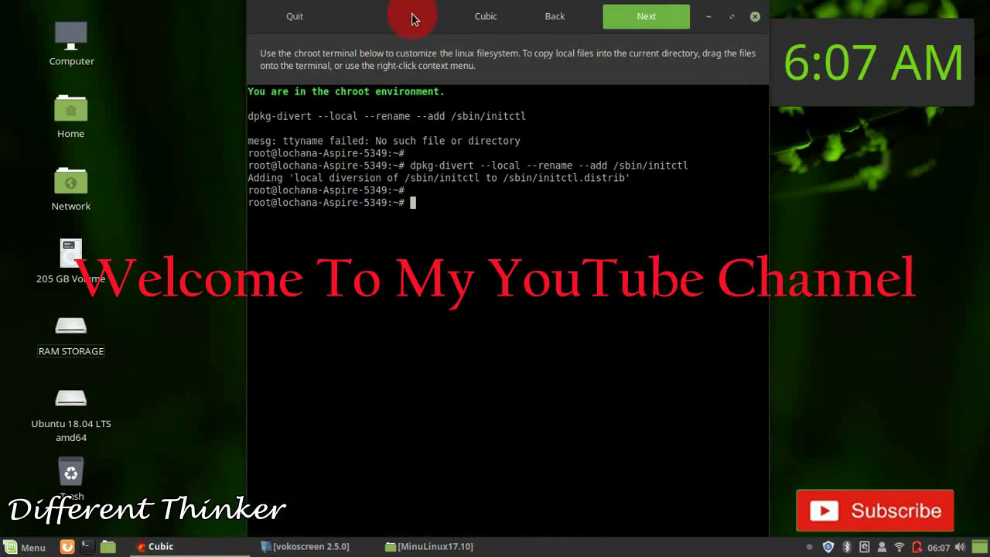
{"action": "left_click_drag", "start_coordinate": [411, 17], "coordinate": [396, 17]}
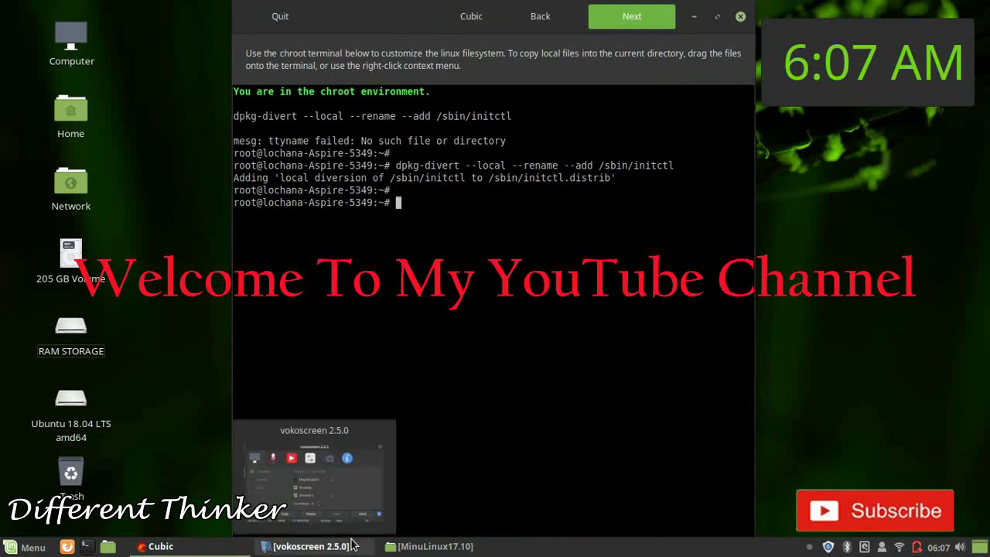
{"action": "mouse_move", "coordinate": [427, 546]}
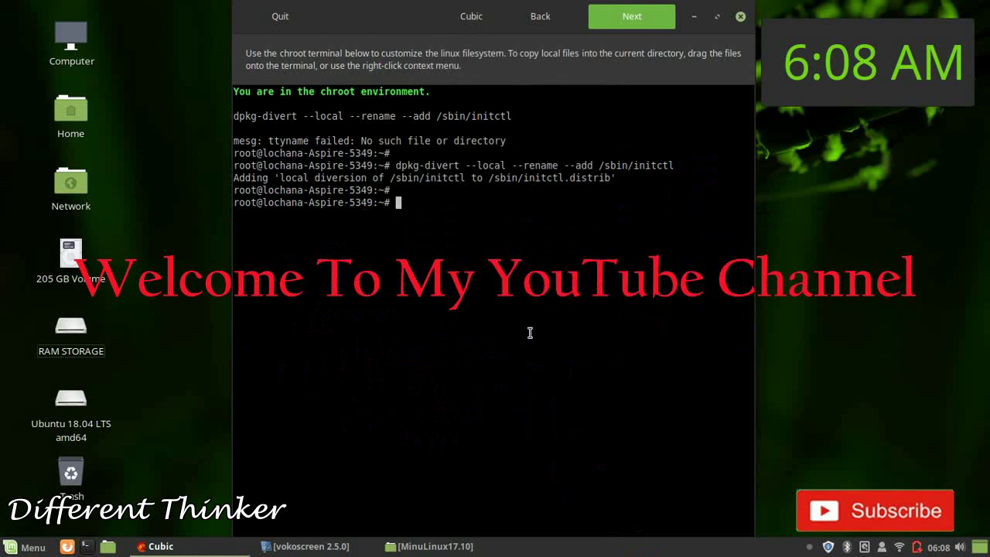
{"action": "left_click", "coordinate": [426, 205]}
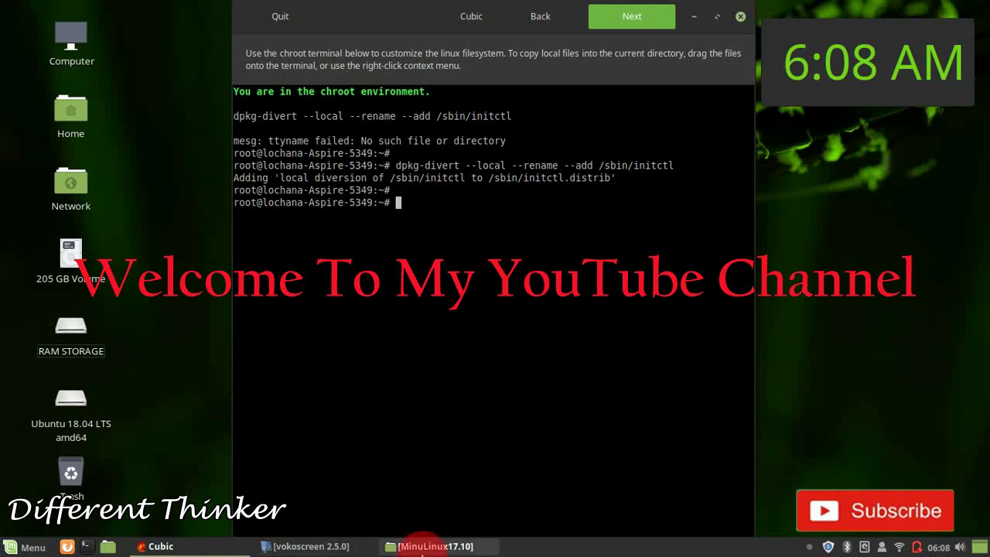
- Open the Changes folder inside MinuLinux17.10, view the contents of its Details-logo folder, and return to Changes
{"action": "left_click", "coordinate": [422, 549]}
{"action": "double_click", "coordinate": [490, 176]}
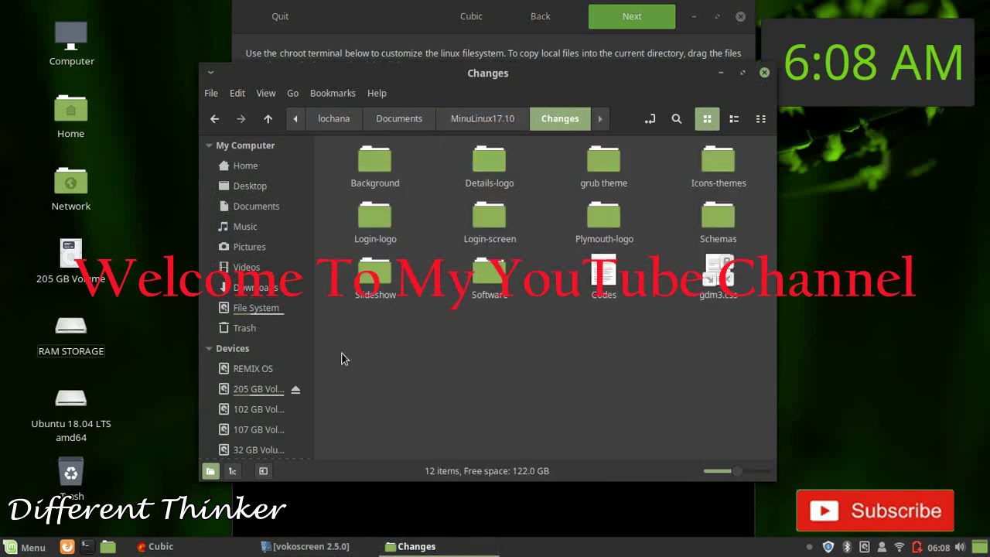
{"action": "left_click", "coordinate": [373, 180]}
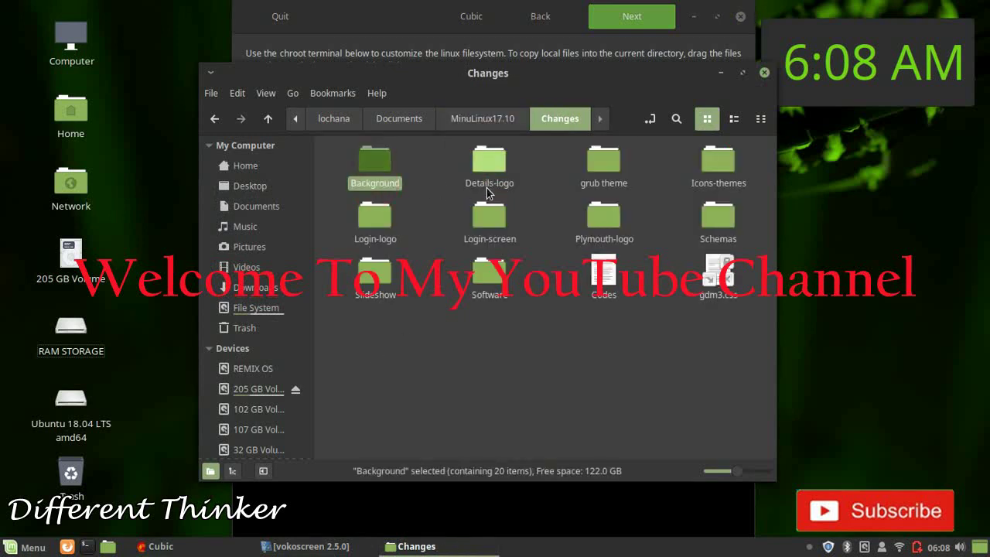
{"action": "left_click", "coordinate": [488, 168]}
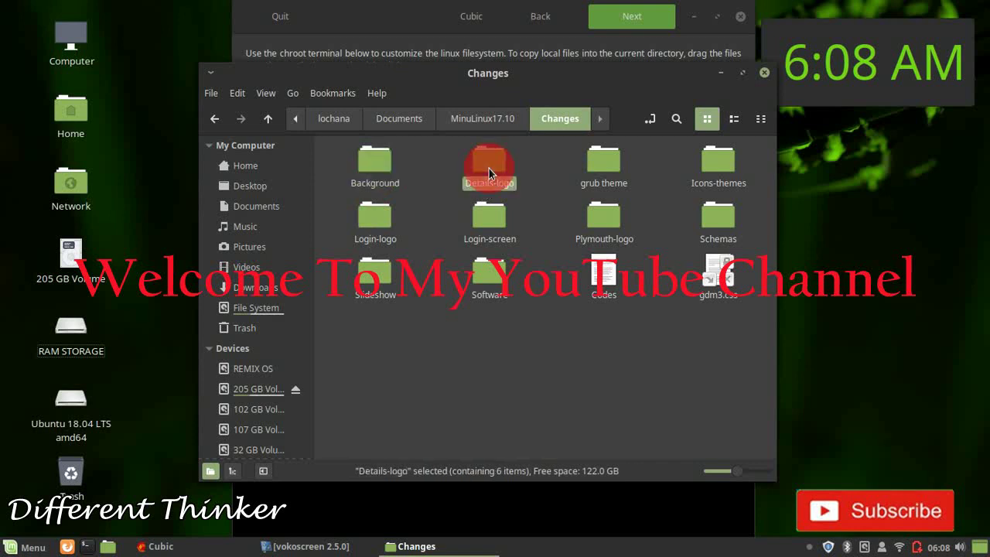
{"action": "double_click", "coordinate": [486, 164]}
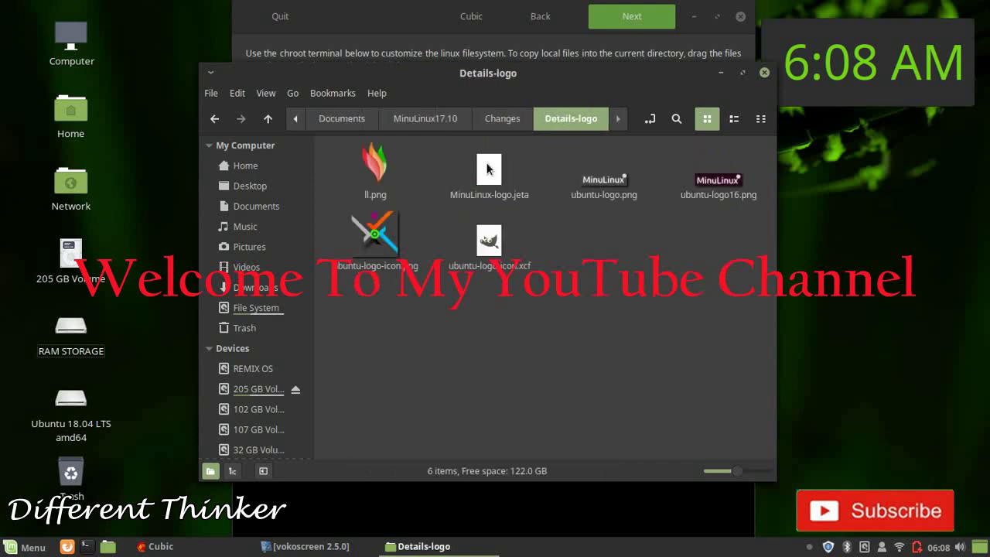
{"action": "left_click", "coordinate": [505, 120]}
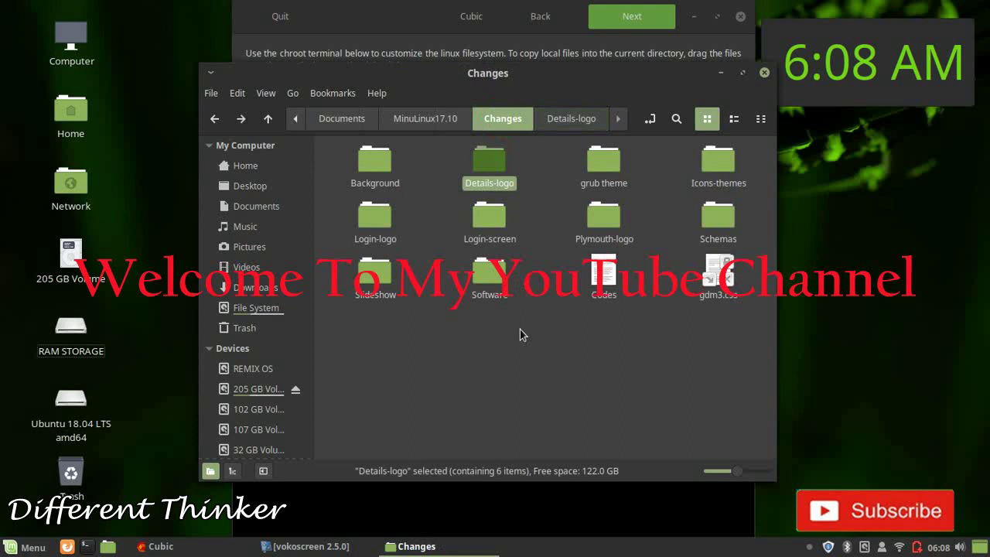
{"action": "left_click", "coordinate": [677, 386]}
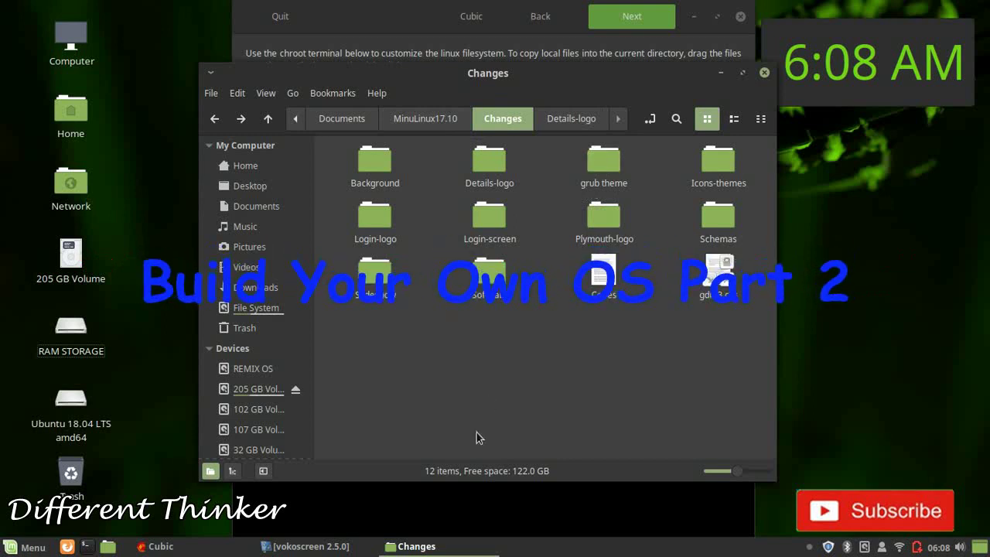
- Point out the grub theme folder, view the subfolders of Icons-themes, and return to the Changes folder
{"action": "left_click", "coordinate": [605, 171]}
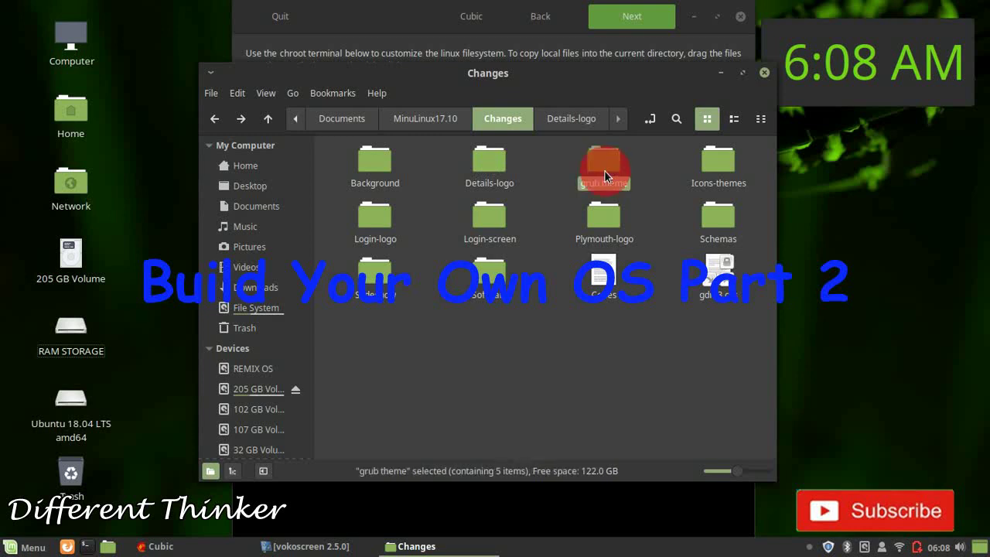
{"action": "left_click", "coordinate": [569, 398]}
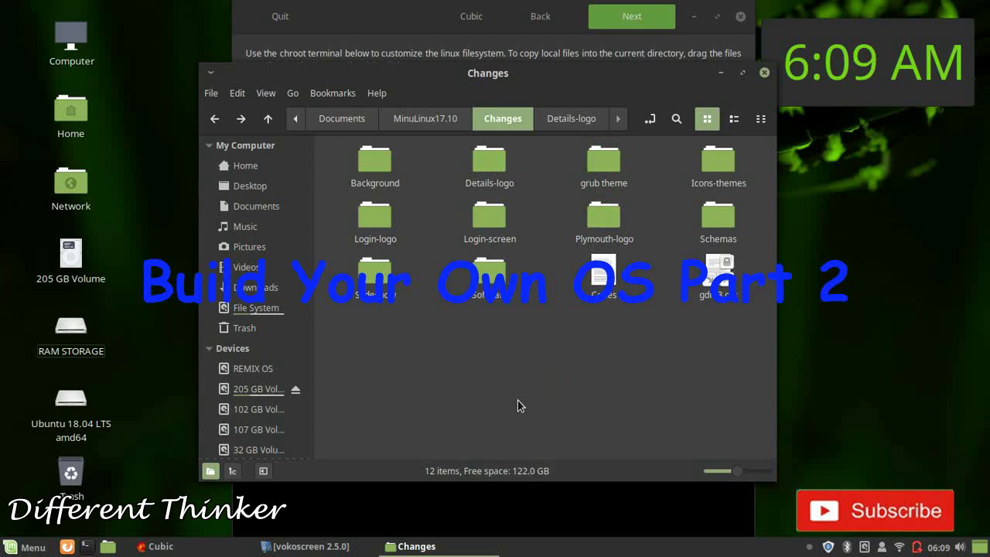
{"action": "double_click", "coordinate": [717, 188]}
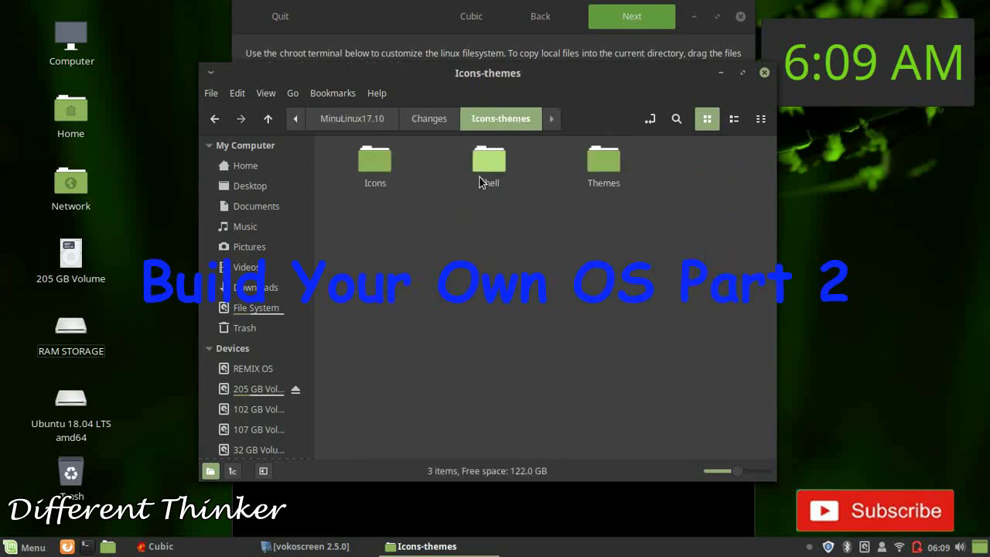
{"action": "left_click", "coordinate": [430, 120]}
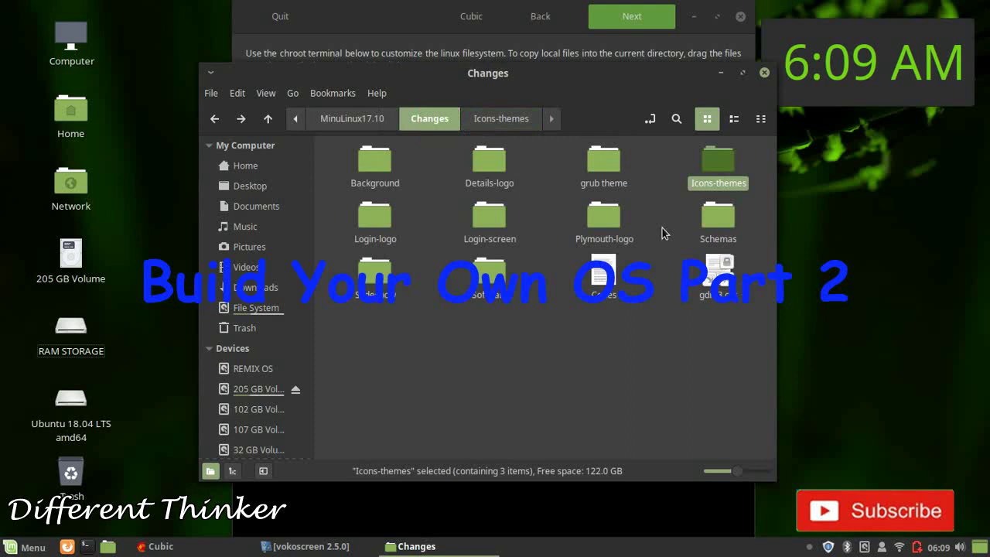
{"action": "left_click", "coordinate": [662, 227]}
- View the contents of the Login-logo and Login-screen folders, returning to Changes after each
{"action": "double_click", "coordinate": [370, 225]}
{"action": "left_click", "coordinate": [528, 121]}
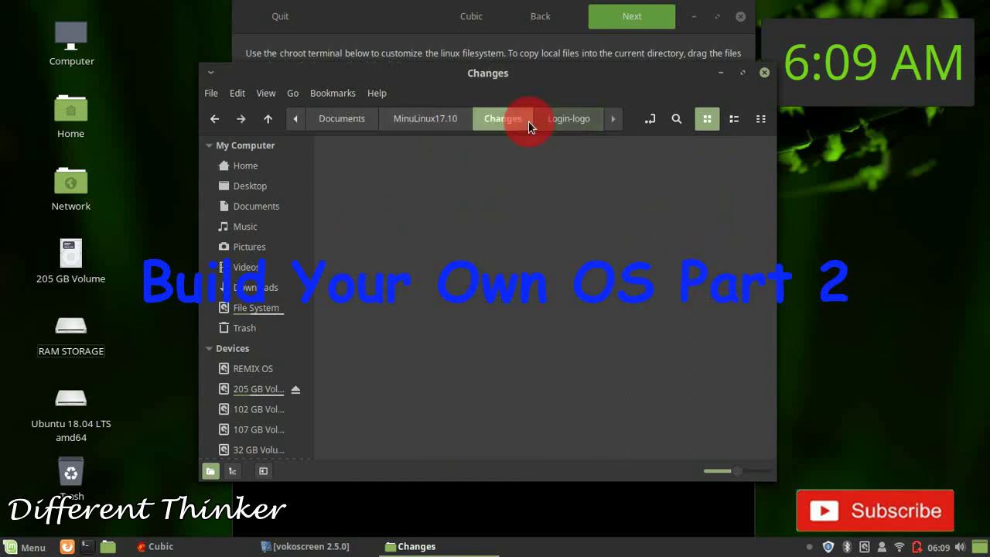
{"action": "left_click", "coordinate": [474, 325]}
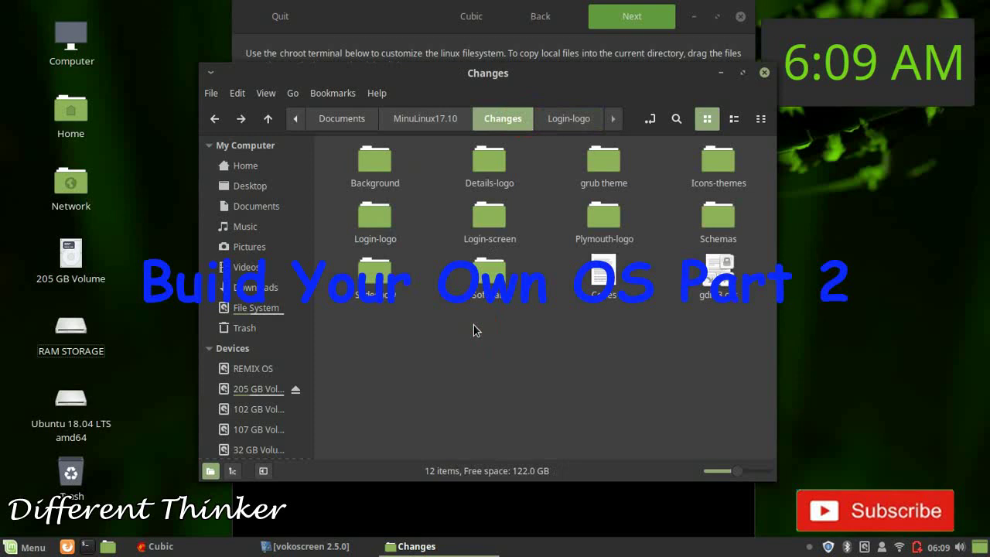
{"action": "double_click", "coordinate": [497, 237]}
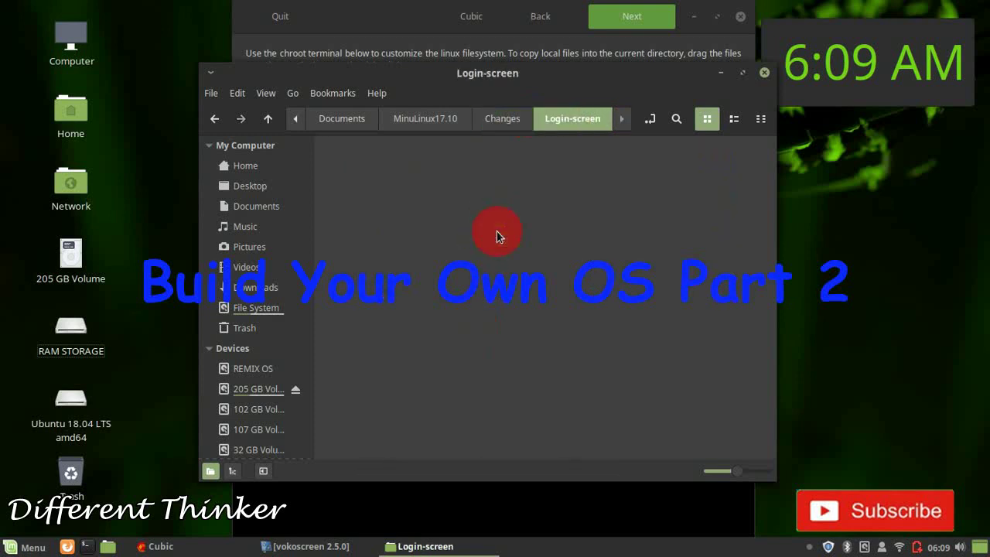
{"action": "left_click", "coordinate": [503, 121]}
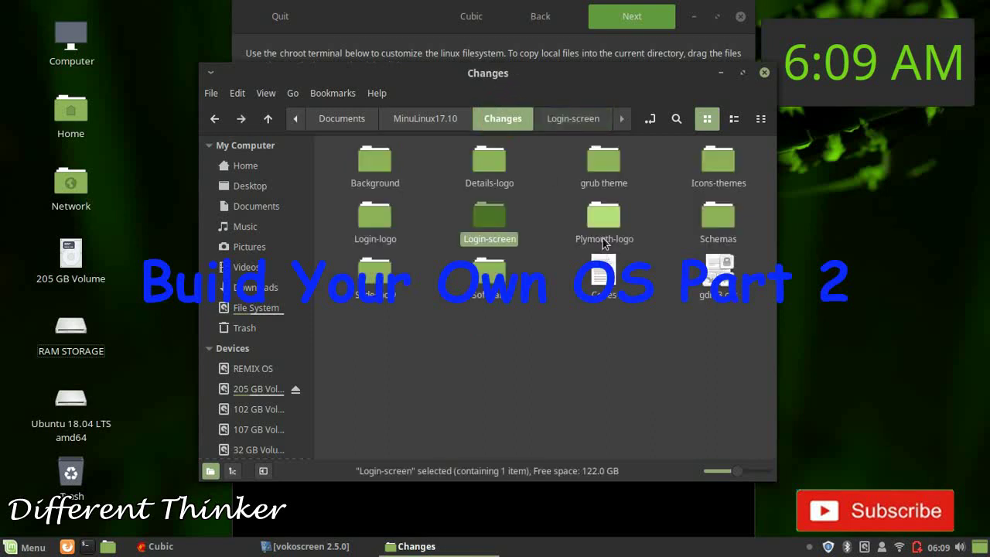
- Browse Plymouth-logo through plymouth and themes to the ubuntu-logo folder and select ubuntu-logo.png to examine the boot logo
{"action": "left_click", "coordinate": [605, 242]}
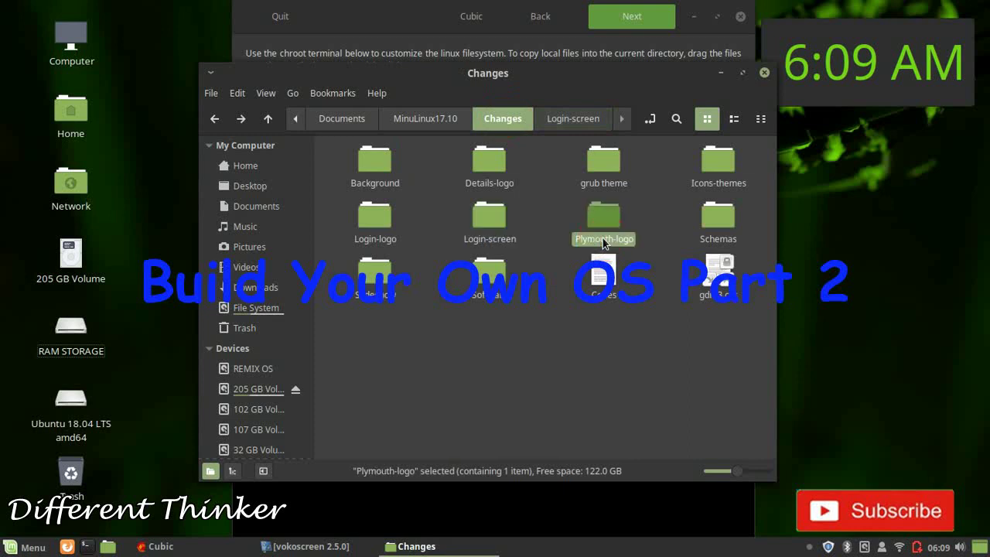
{"action": "double_click", "coordinate": [604, 240]}
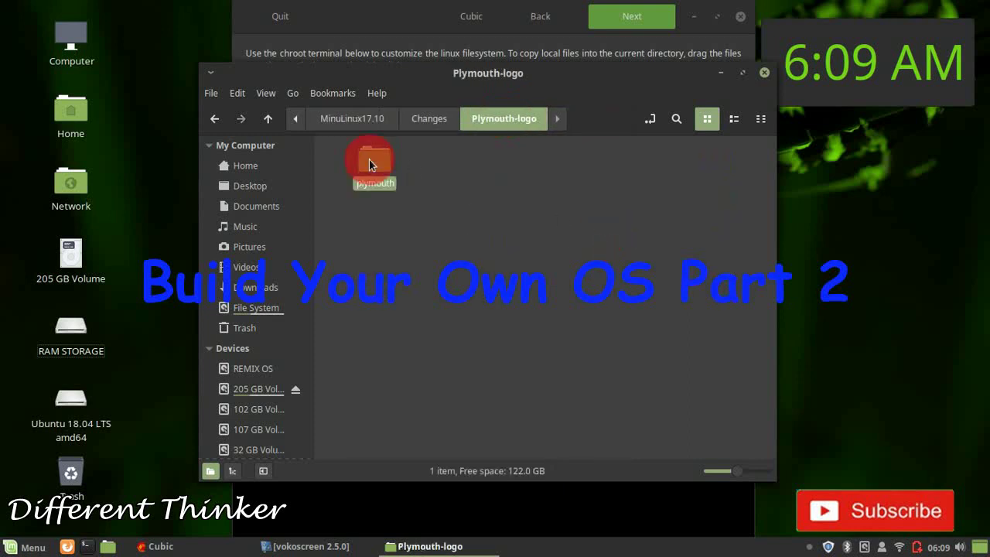
{"action": "double_click", "coordinate": [375, 160]}
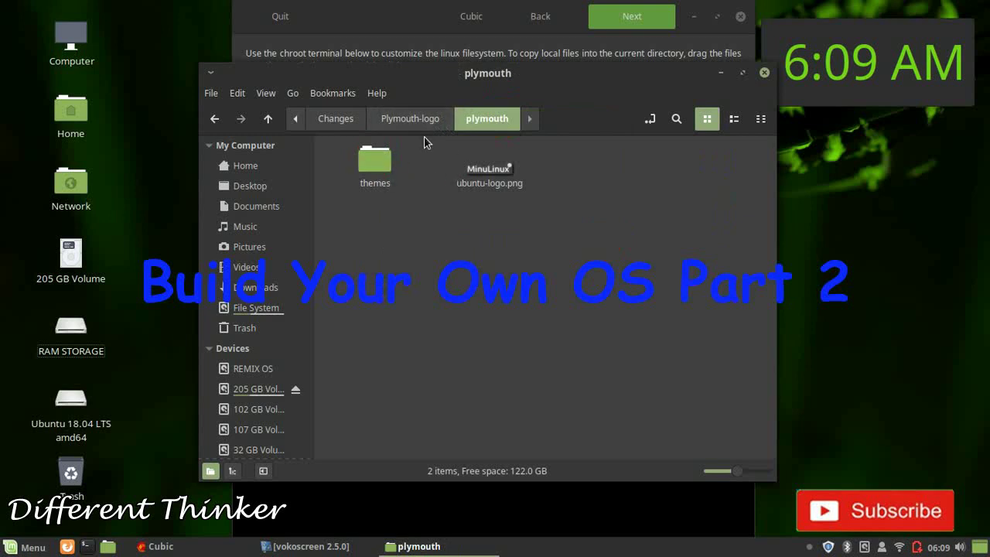
{"action": "double_click", "coordinate": [384, 164]}
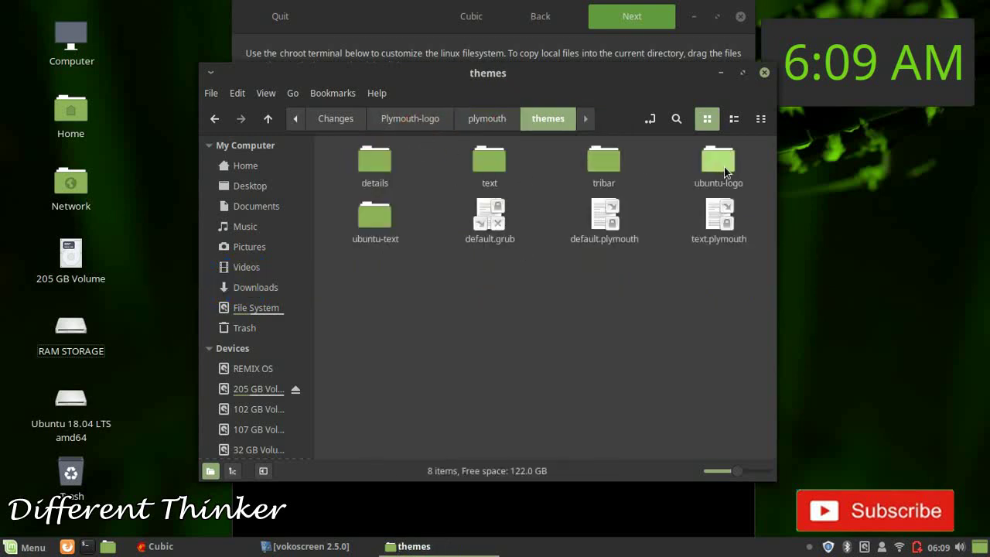
{"action": "left_click", "coordinate": [721, 172]}
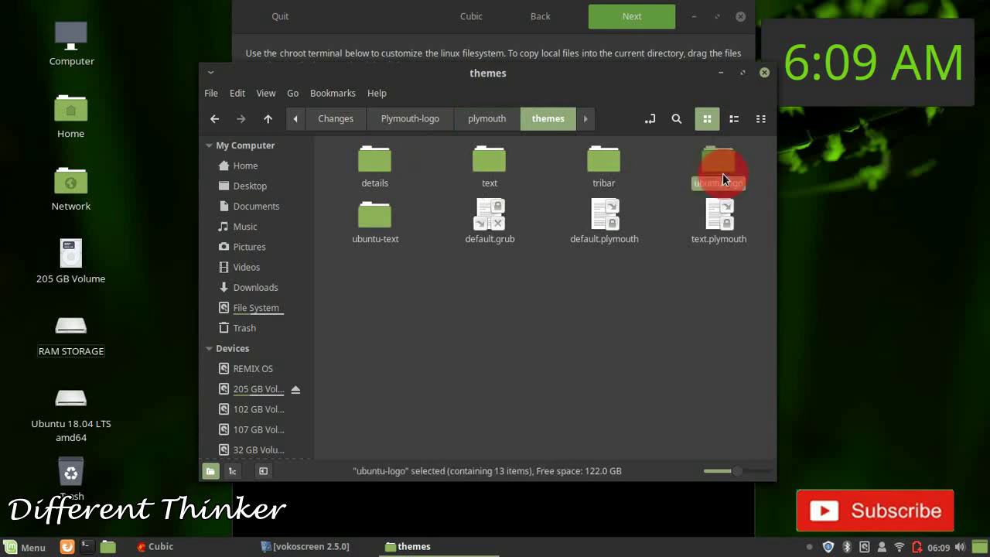
{"action": "double_click", "coordinate": [717, 164]}
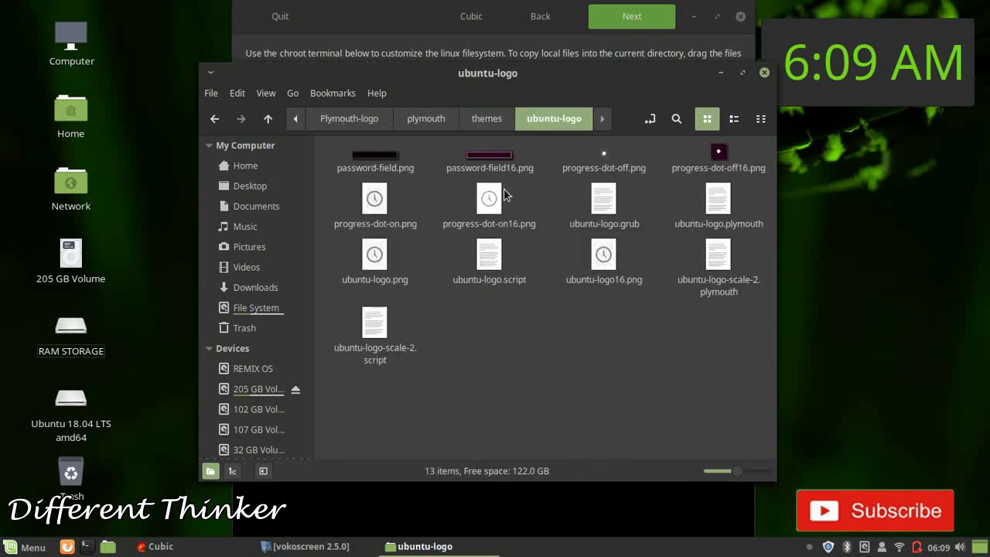
{"action": "left_click", "coordinate": [372, 279]}
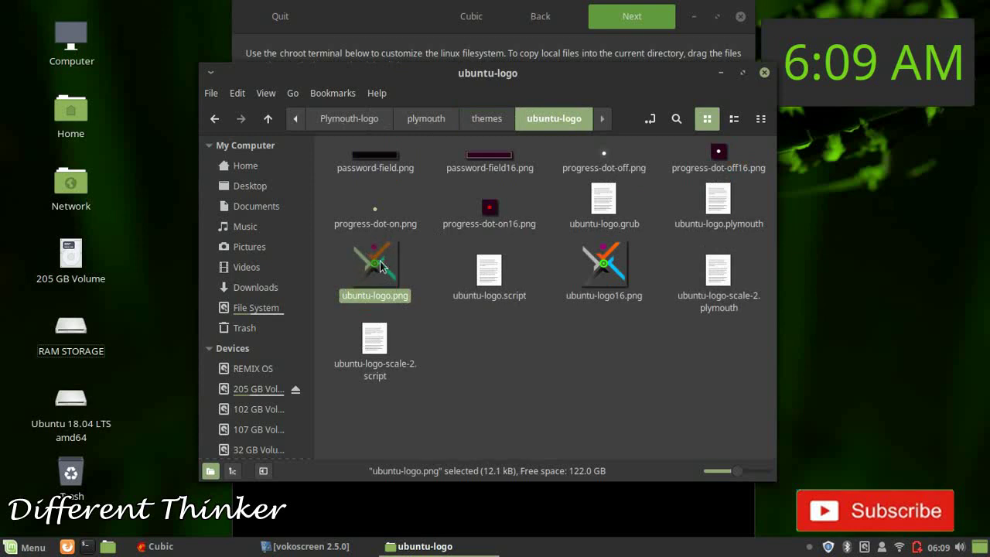
- Go back to the Changes folder by way of MinuLinux17.10 and point out the Schemas folder
{"action": "left_click", "coordinate": [346, 130]}
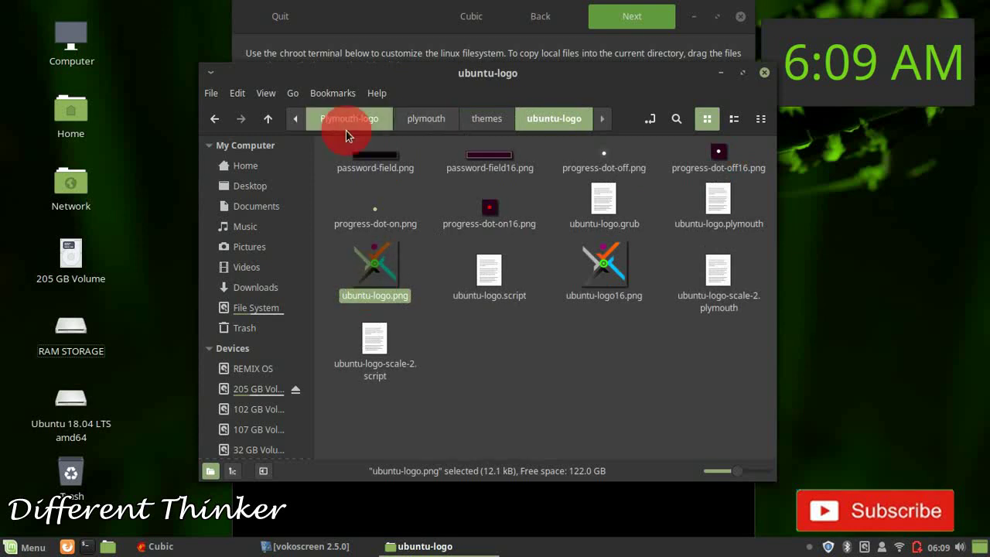
{"action": "left_click", "coordinate": [296, 119]}
{"action": "left_click", "coordinate": [362, 121]}
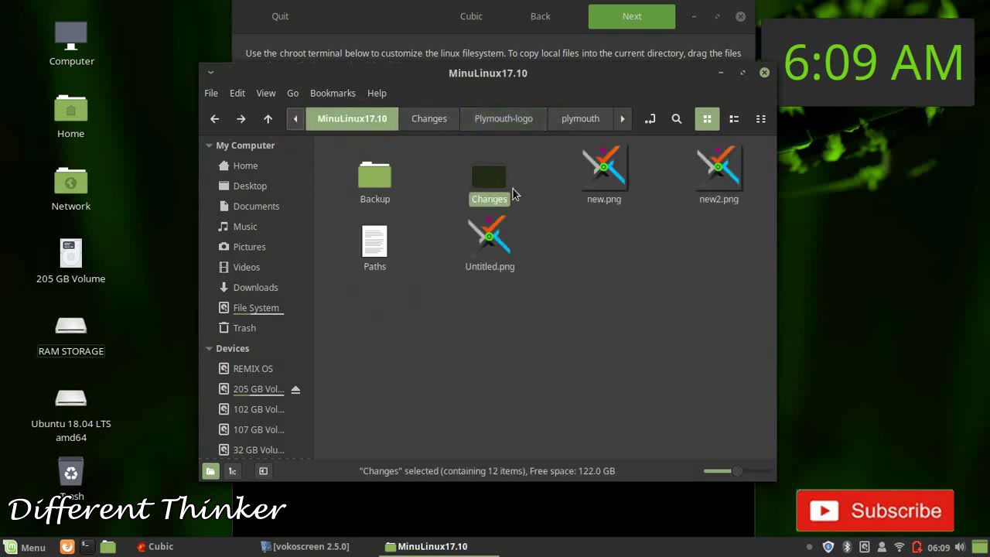
{"action": "double_click", "coordinate": [475, 185]}
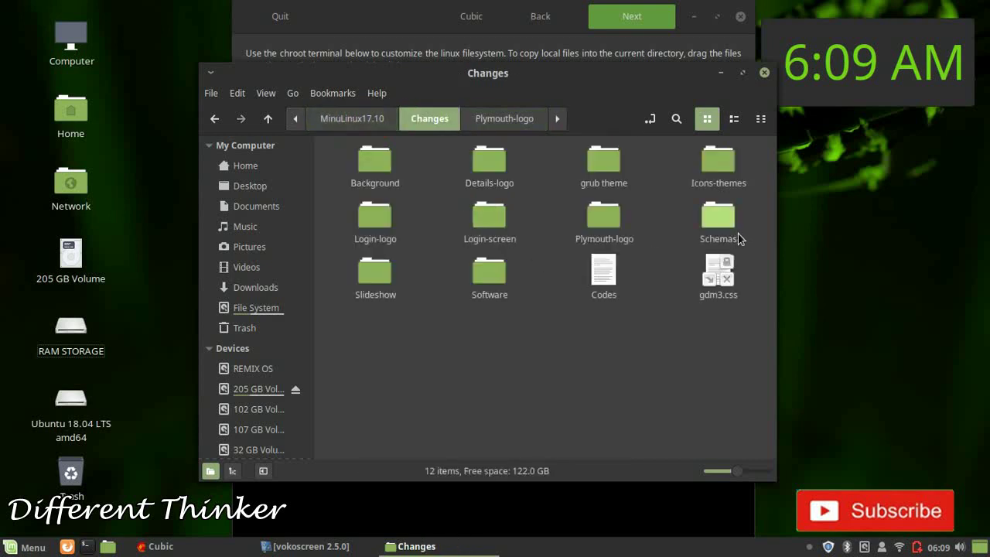
{"action": "left_click", "coordinate": [725, 233]}
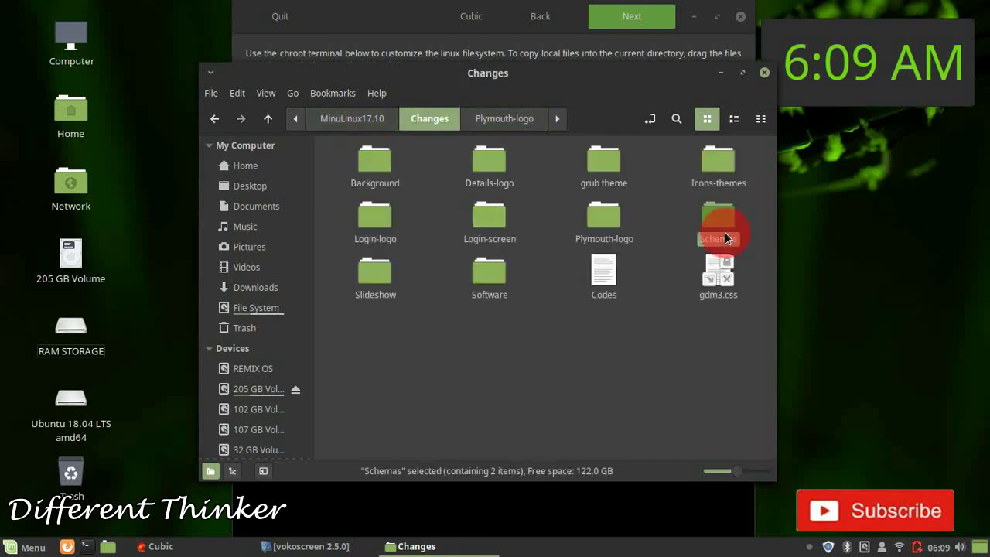
{"action": "left_click", "coordinate": [649, 337]}
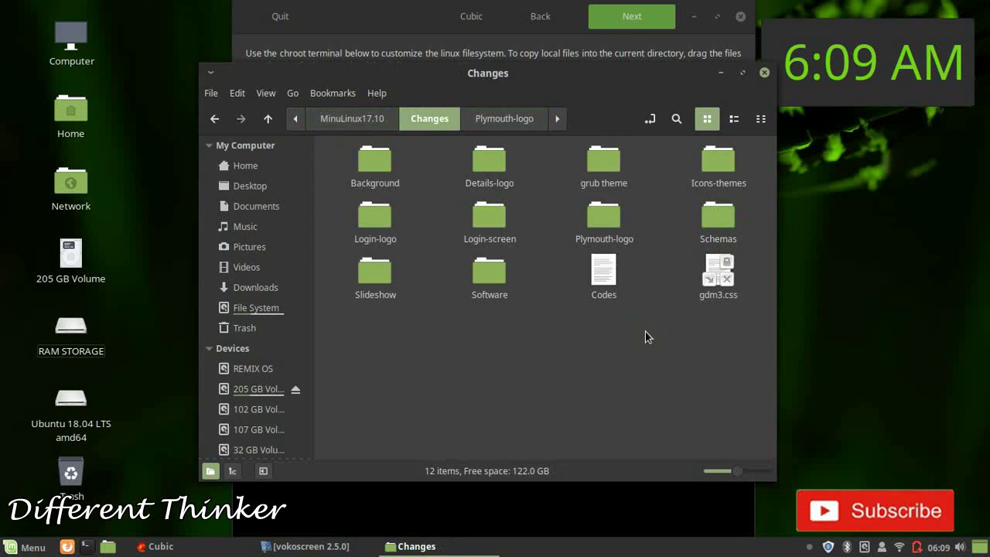
- View the Slideshow folder's images from customize.png through photos.png, check customize.png again, and return to the Changes folder
{"action": "double_click", "coordinate": [382, 289]}
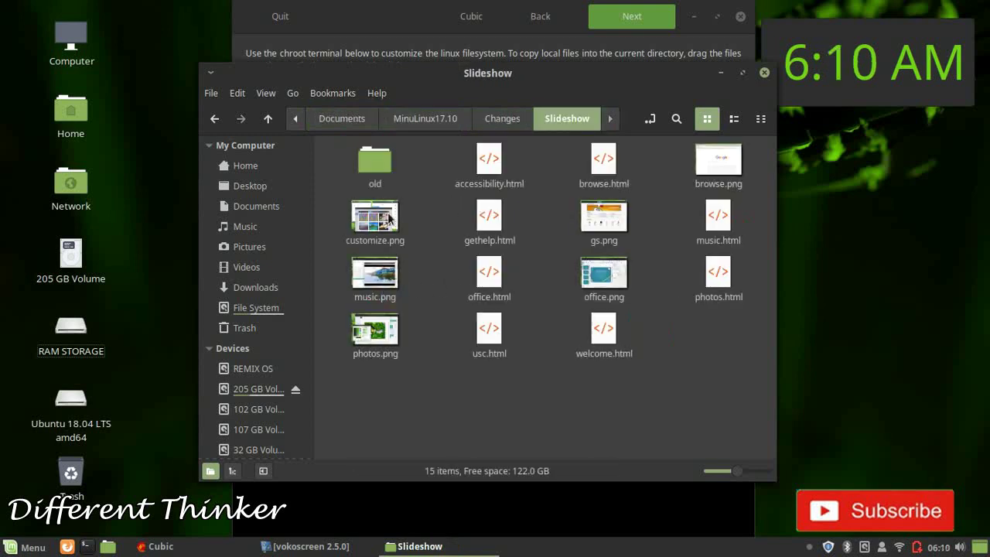
{"action": "double_click", "coordinate": [391, 219]}
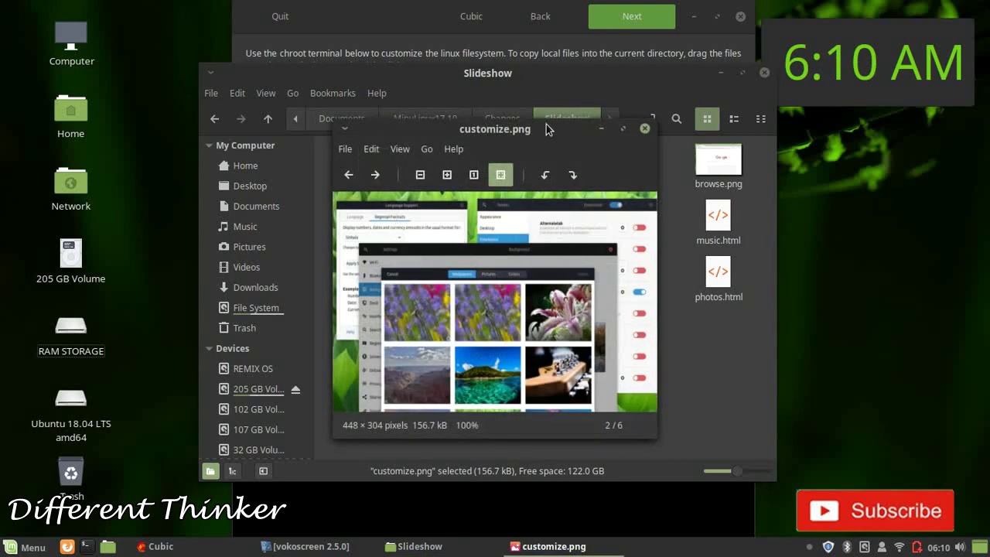
{"action": "key", "text": "space"}
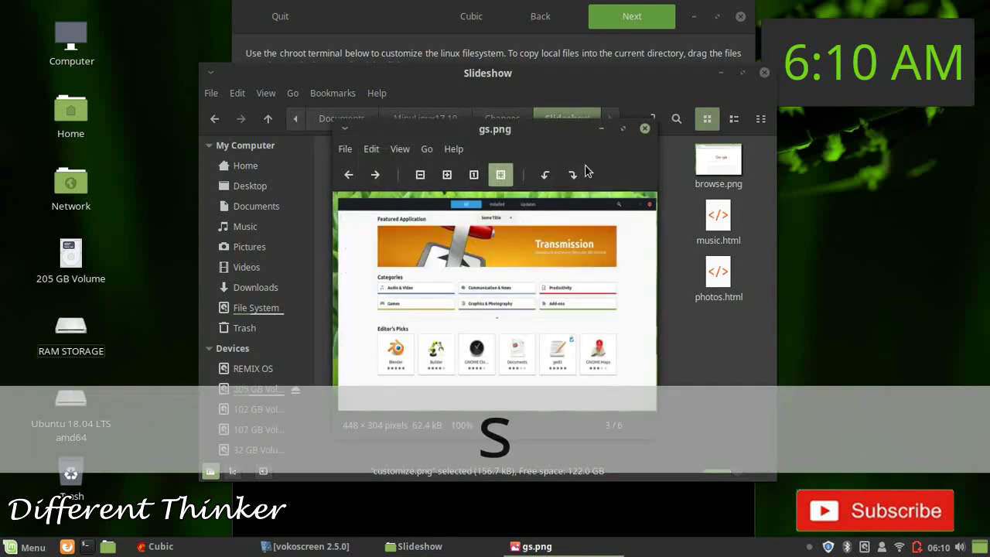
{"action": "key", "text": "space"}
{"action": "key", "text": "space"}
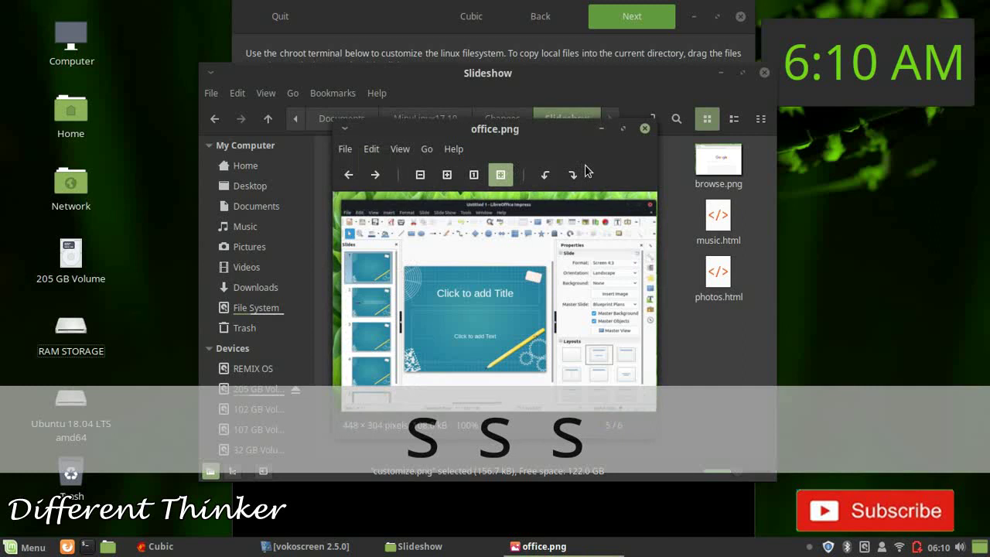
{"action": "key", "text": "space"}
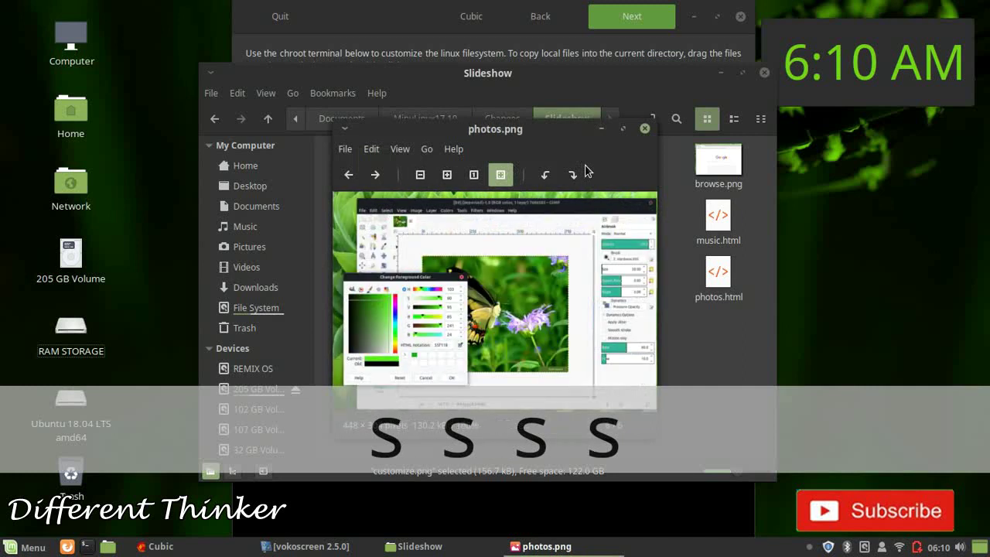
{"action": "left_click", "coordinate": [639, 137]}
{"action": "left_click", "coordinate": [372, 221]}
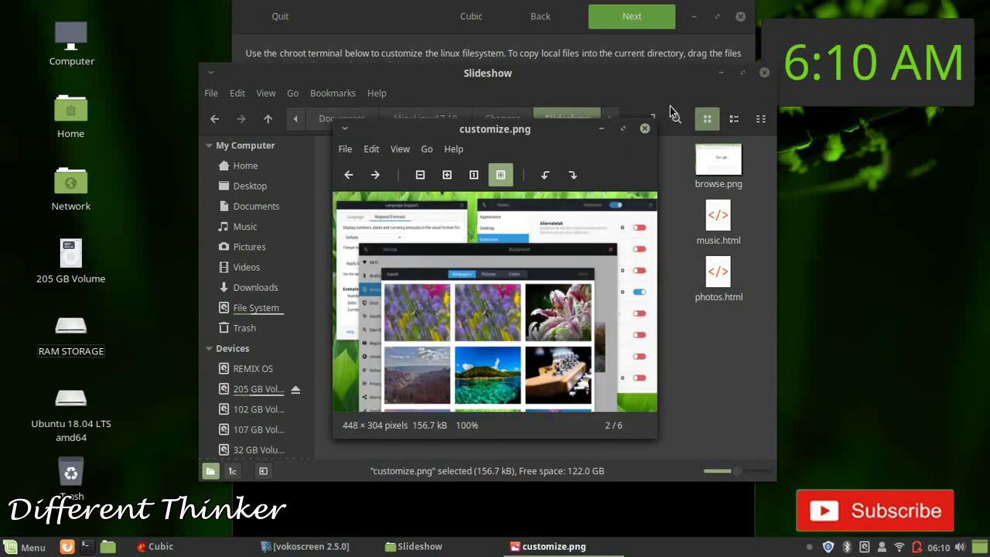
{"action": "left_click", "coordinate": [645, 129]}
{"action": "left_click", "coordinate": [494, 126]}
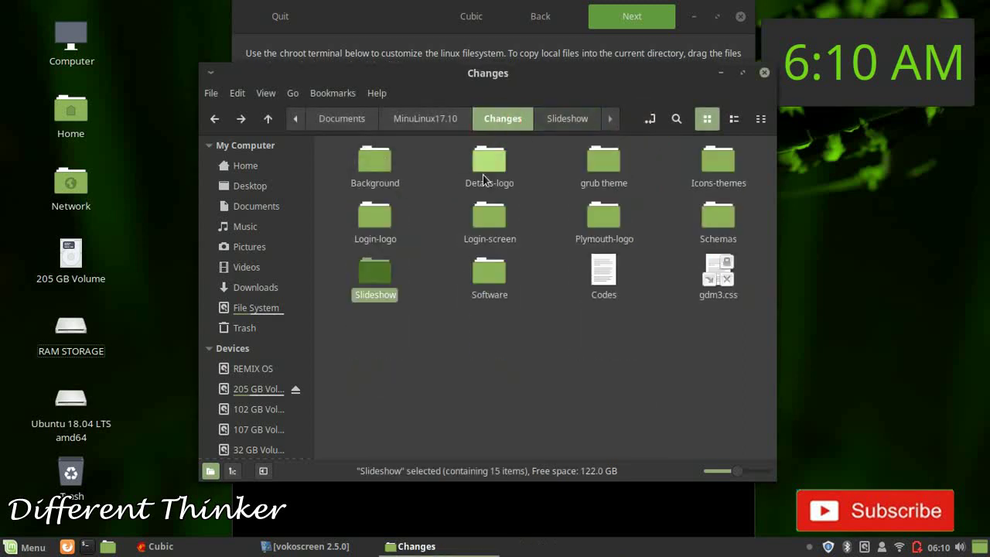
- View the contents of the Software folder and go back by way of Documents to the MinuLinux17.10 folder
{"action": "double_click", "coordinate": [500, 290]}
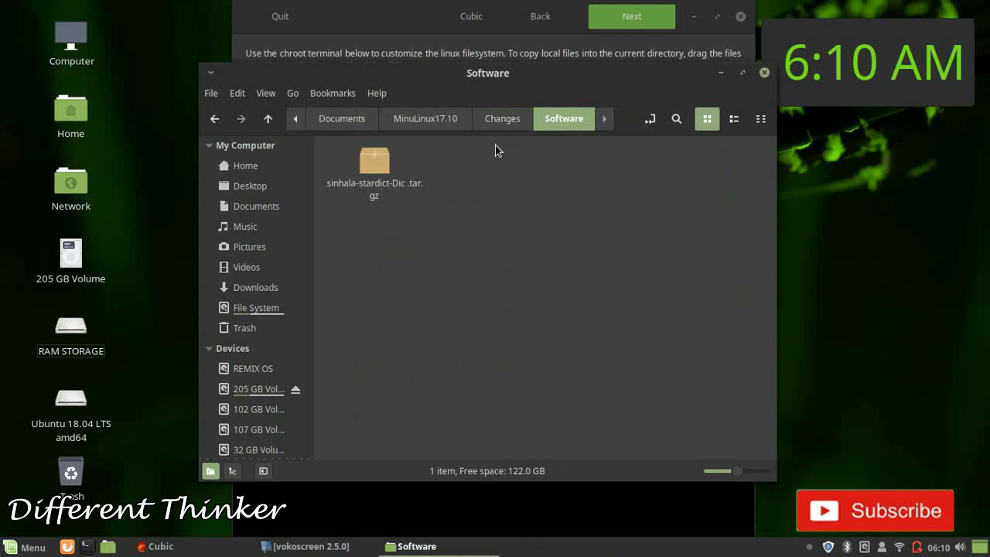
{"action": "left_click", "coordinate": [461, 118]}
{"action": "left_click", "coordinate": [362, 126]}
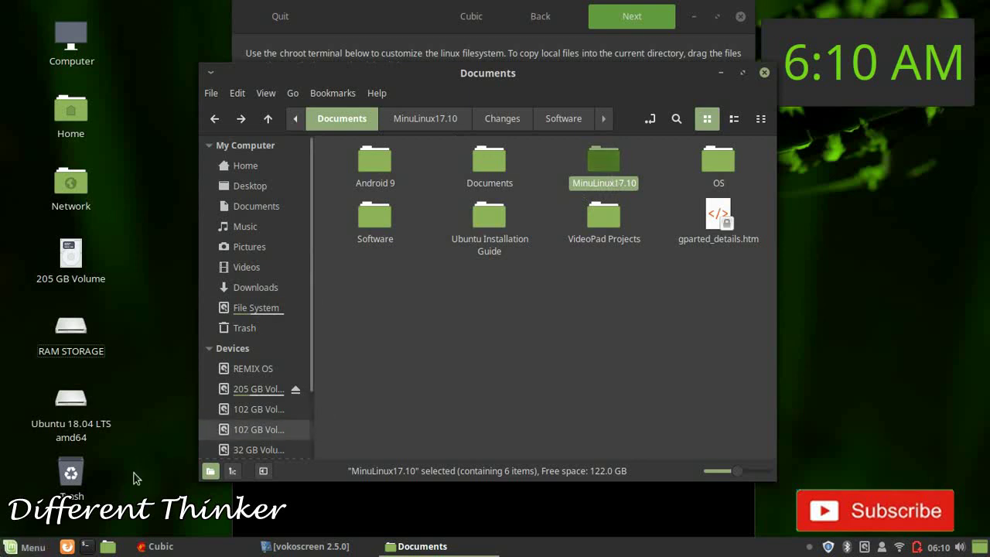
{"action": "left_click", "coordinate": [453, 337]}
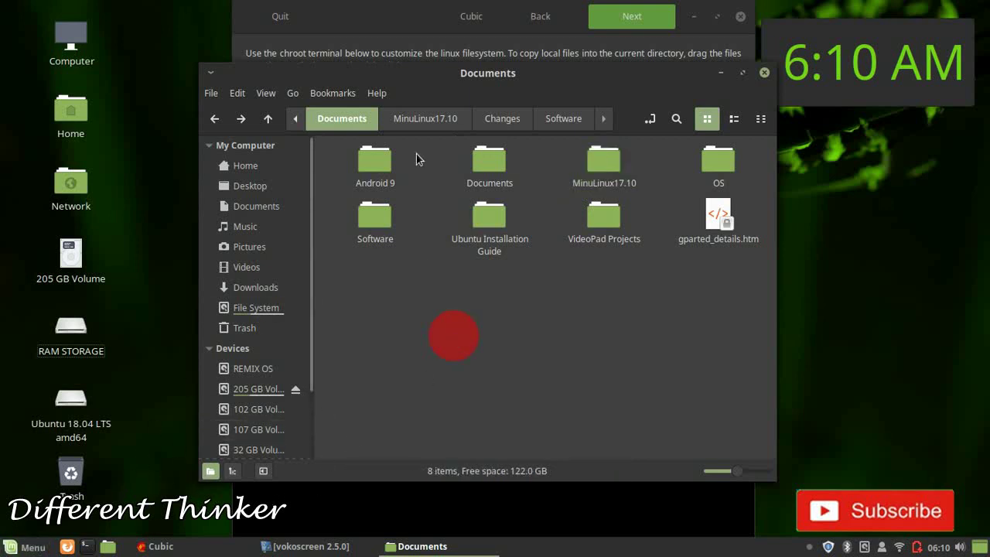
{"action": "left_click", "coordinate": [408, 120]}
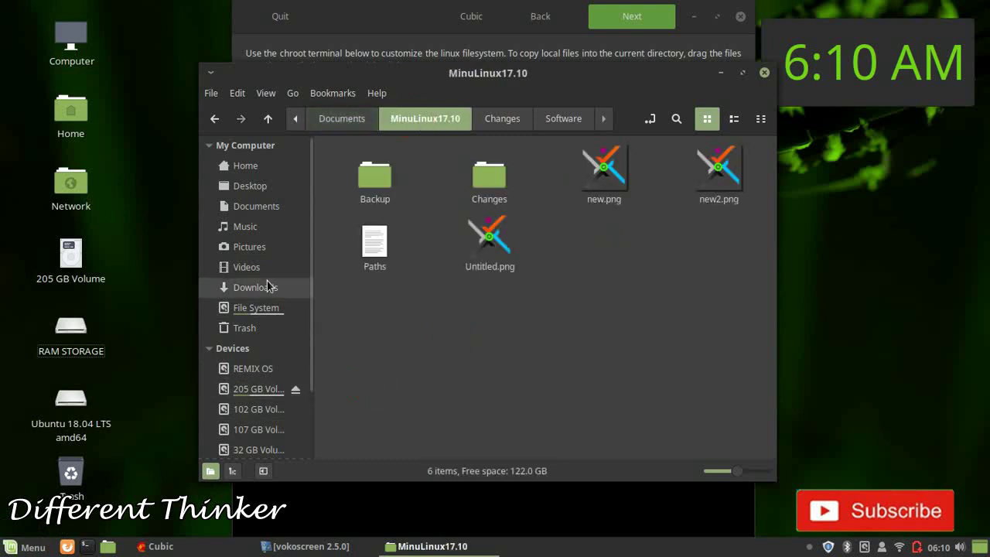
- Point out new.png in the MinuLinux17.10 folder, open it in the image viewer to examine the logo, and close it
{"action": "left_click", "coordinate": [609, 193]}
{"action": "left_click", "coordinate": [601, 222]}
{"action": "left_click", "coordinate": [586, 321]}
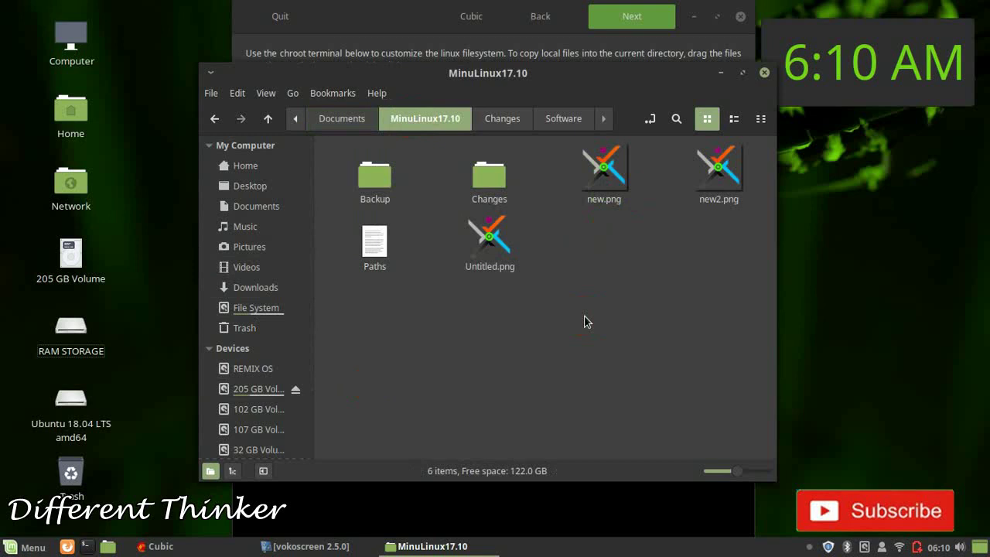
{"action": "left_click", "coordinate": [602, 197]}
{"action": "left_click", "coordinate": [600, 242]}
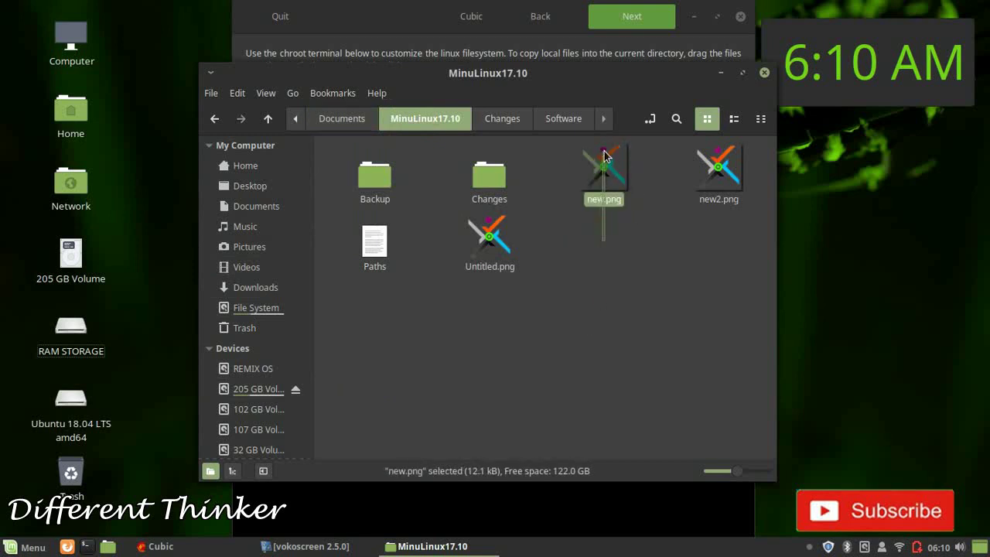
{"action": "left_click", "coordinate": [606, 250]}
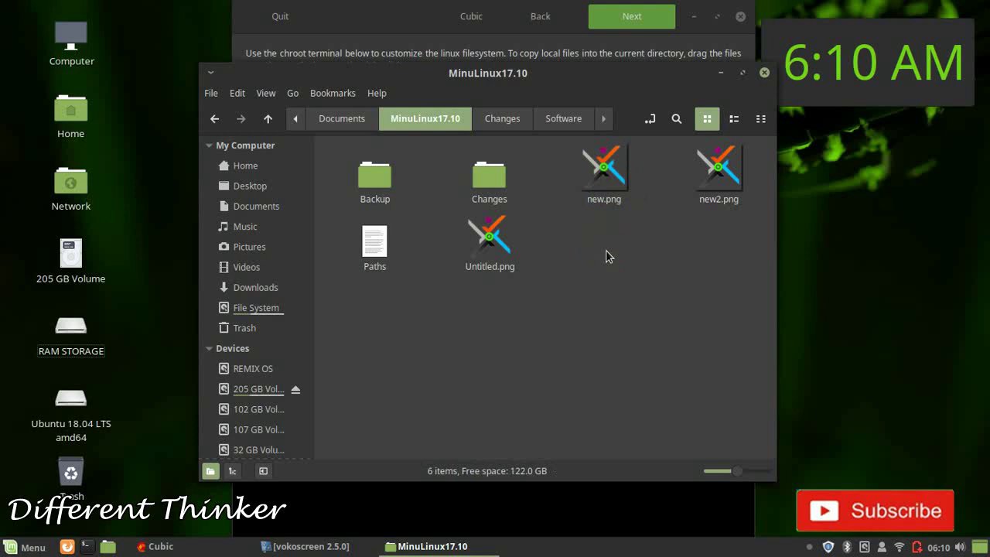
{"action": "left_click_drag", "start_coordinate": [579, 261], "coordinate": [617, 176]}
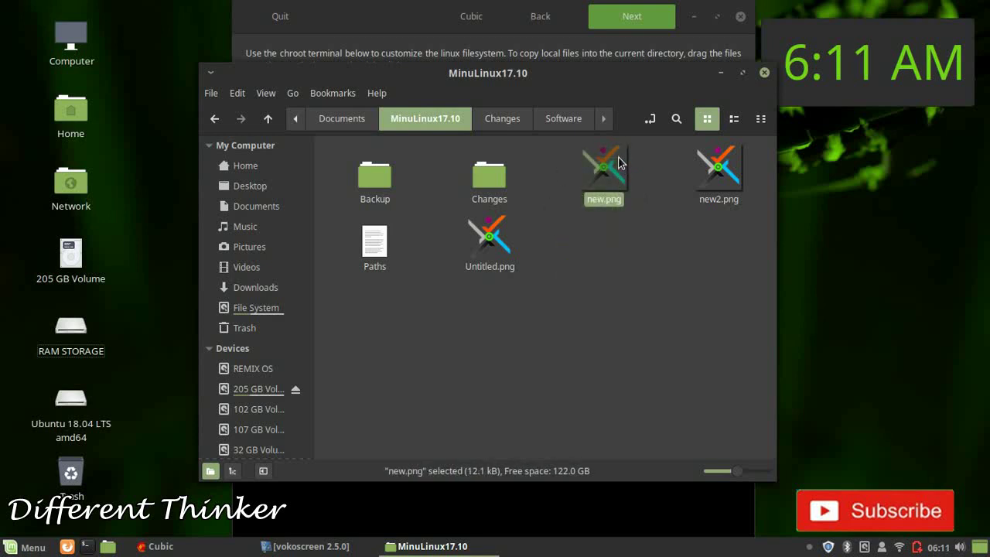
{"action": "double_click", "coordinate": [617, 163]}
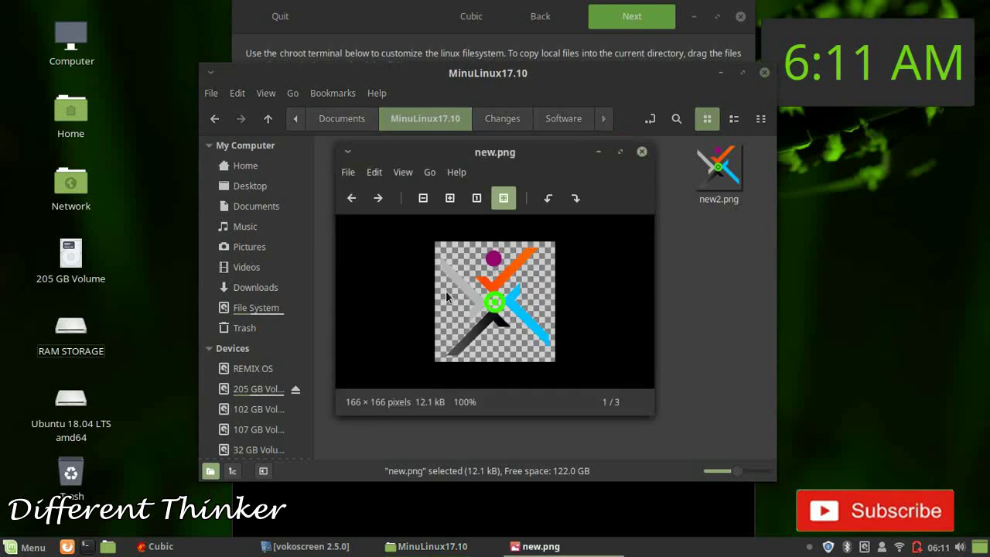
{"action": "left_click", "coordinate": [639, 153]}
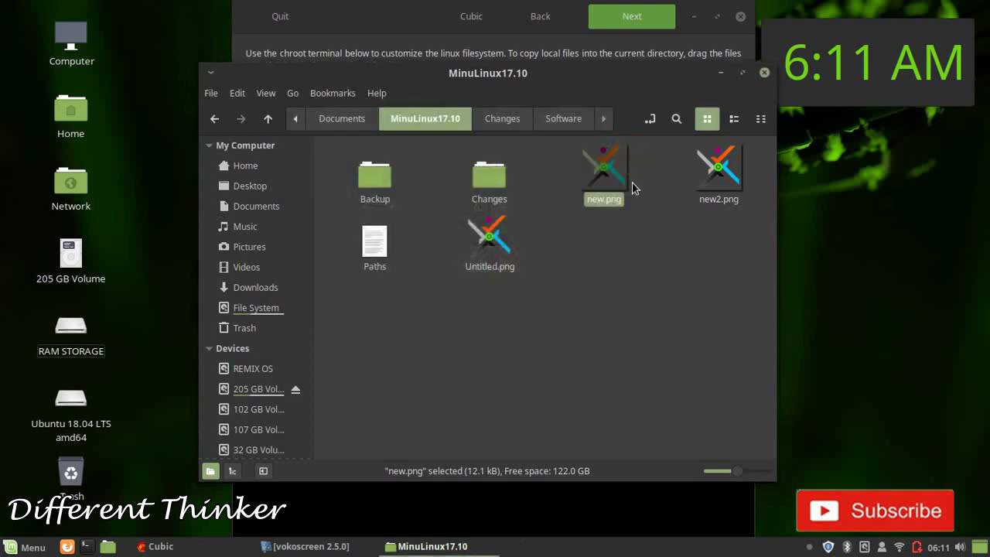
- Return to the Changes folder by way of MinuLinux17.10 and minimize the file manager to show Cubic's chroot terminal
{"action": "left_click", "coordinate": [363, 121]}
{"action": "left_click", "coordinate": [446, 118]}
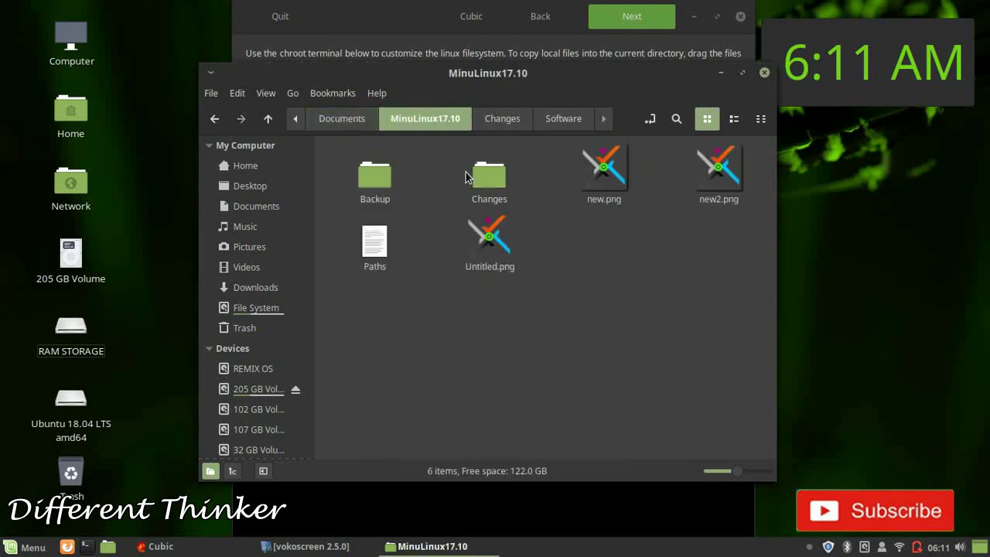
{"action": "double_click", "coordinate": [484, 189]}
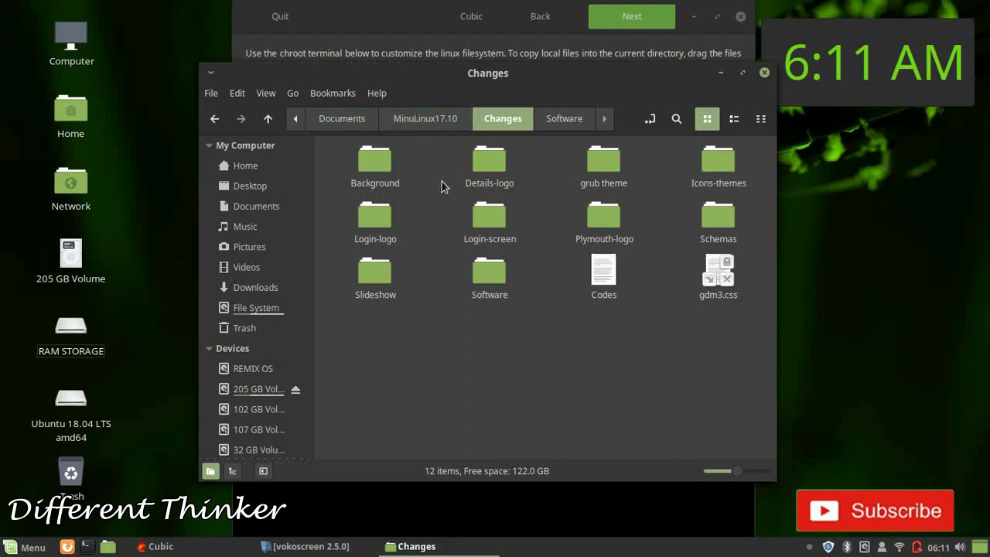
{"action": "left_click", "coordinate": [720, 73]}
{"action": "left_click", "coordinate": [551, 202]}
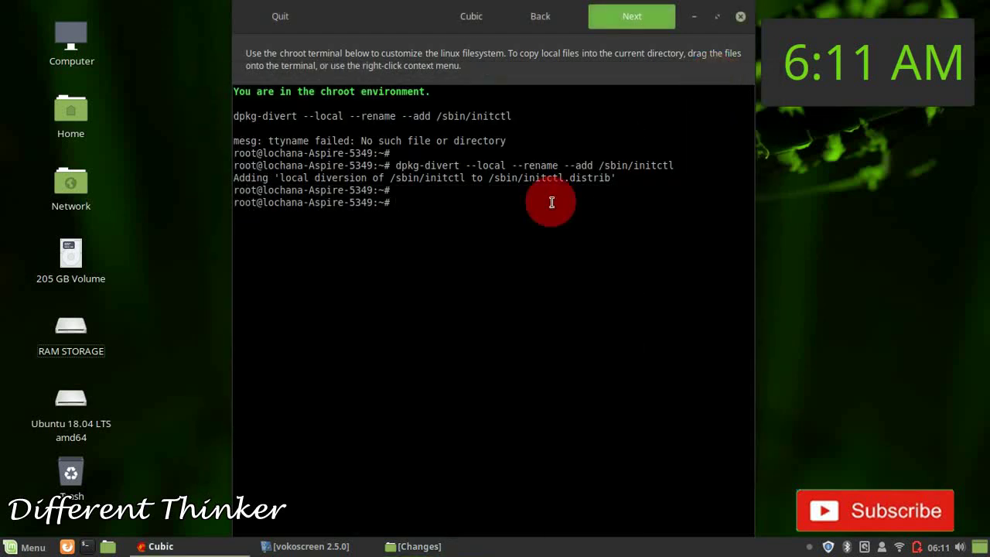
- Restore the file manager, open the home Documents folder in a new tab, and browse through My OS to squashfs-root
{"action": "left_click", "coordinate": [414, 546]}
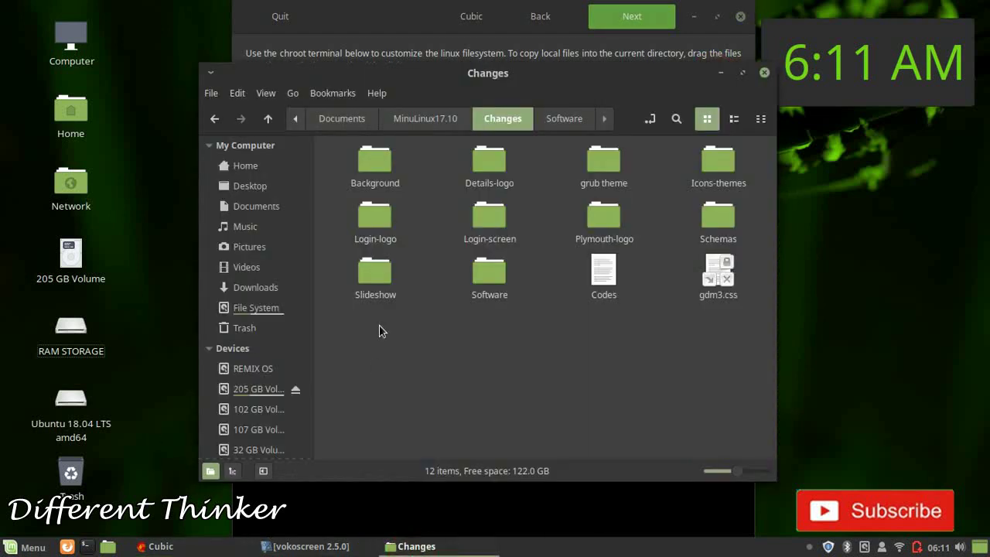
{"action": "right_click", "coordinate": [271, 208]}
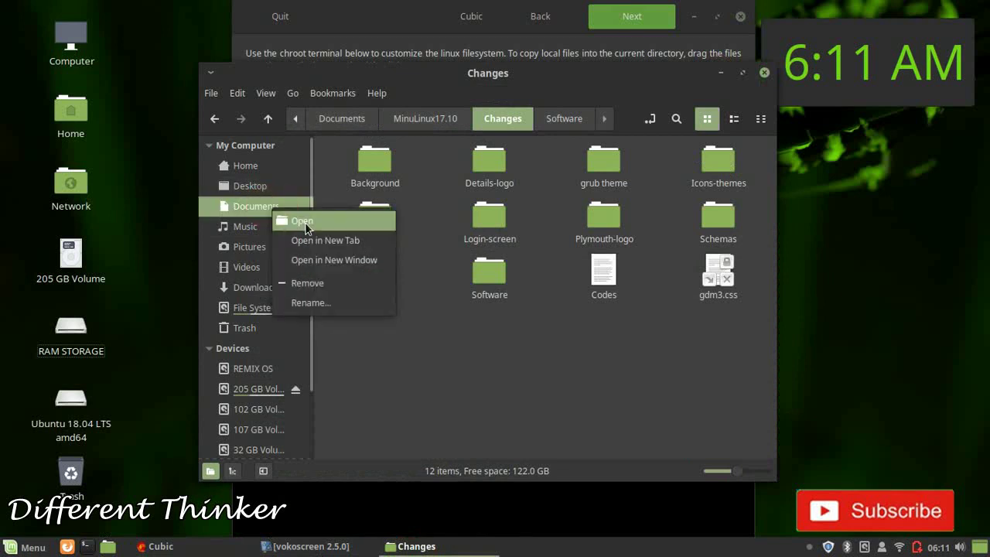
{"action": "left_click", "coordinate": [302, 239]}
{"action": "left_click", "coordinate": [563, 155]}
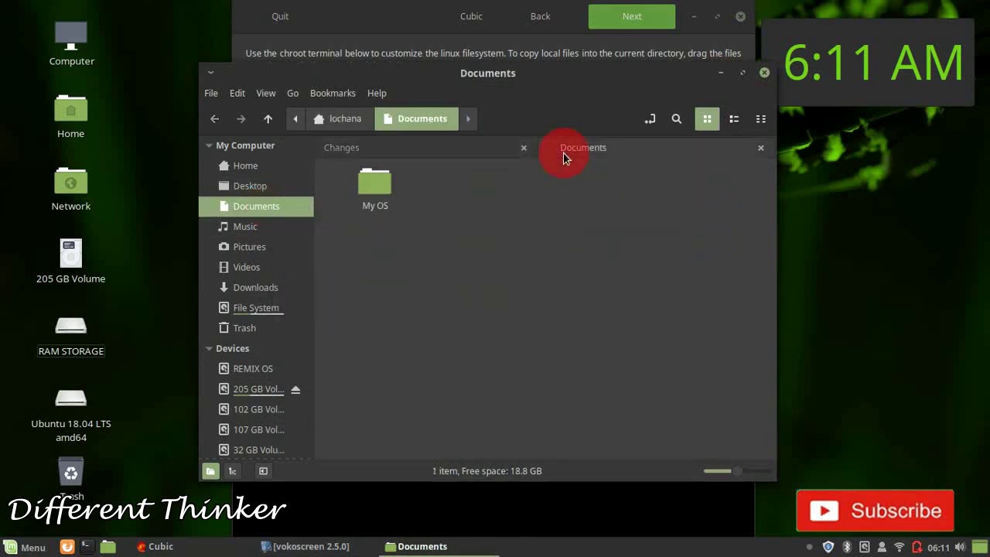
{"action": "double_click", "coordinate": [375, 182]}
{"action": "double_click", "coordinate": [611, 206]}
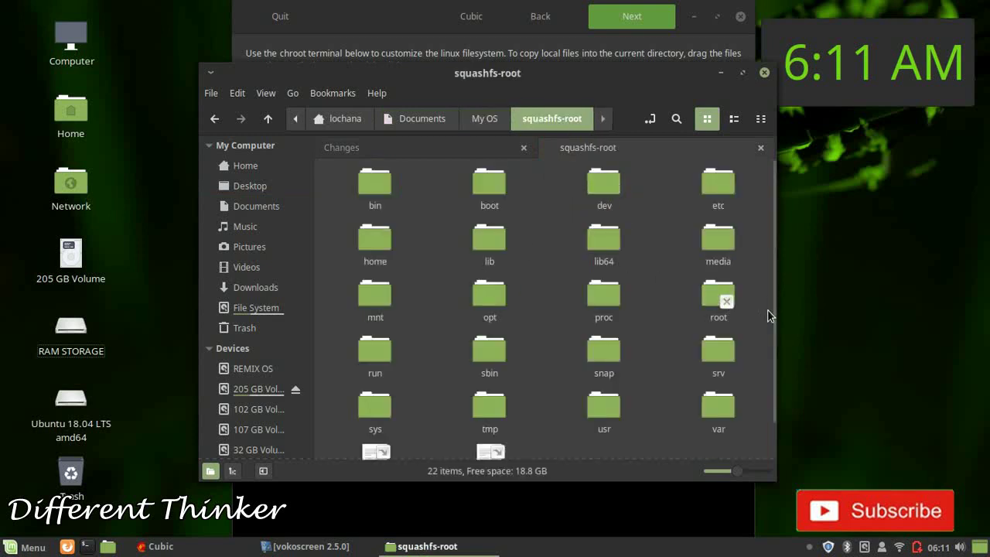
- Browse from squashfs-root through usr and share to the backgrounds folder
{"action": "double_click", "coordinate": [607, 410]}
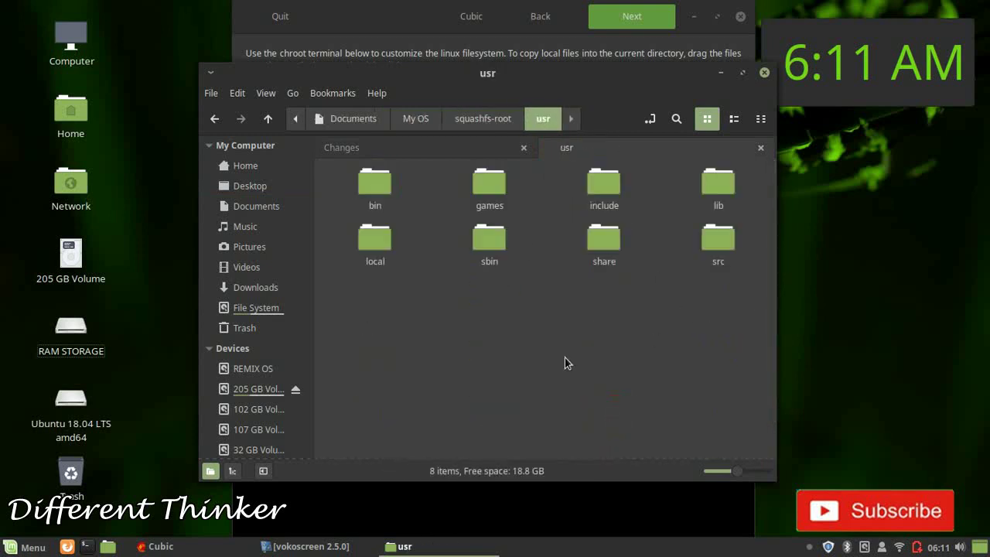
{"action": "double_click", "coordinate": [609, 254]}
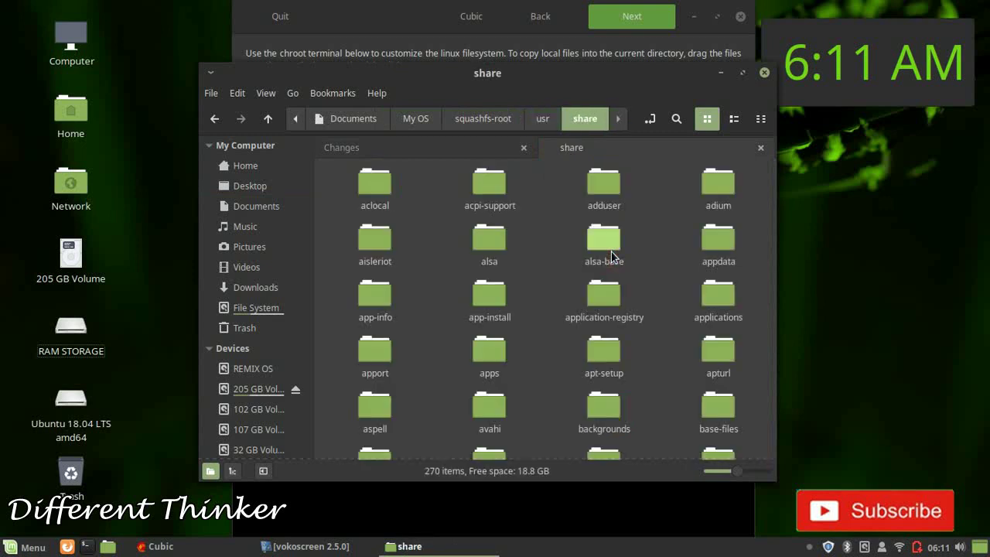
{"action": "type", "text": "backgr"}
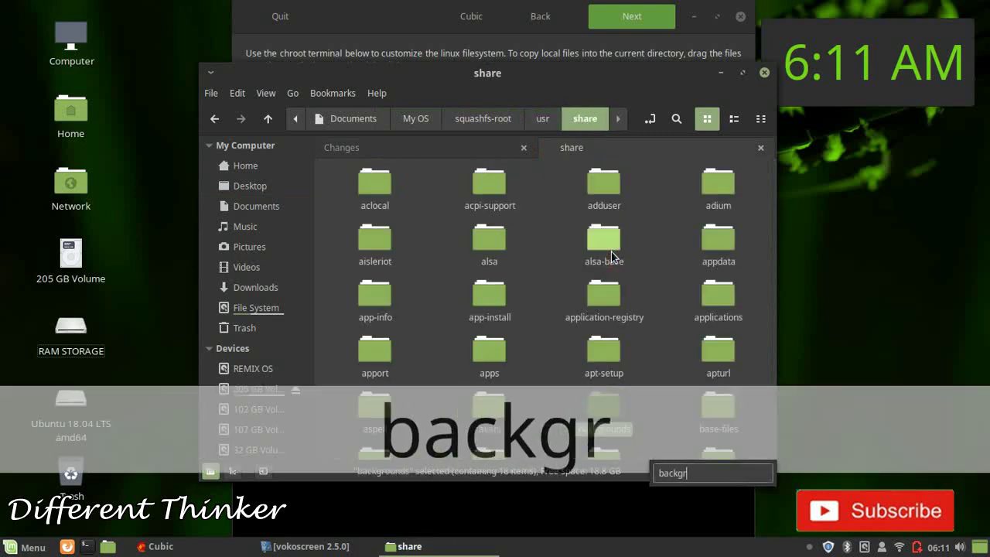
{"action": "type", "text": "ou"}
{"action": "key", "text": "Return"}
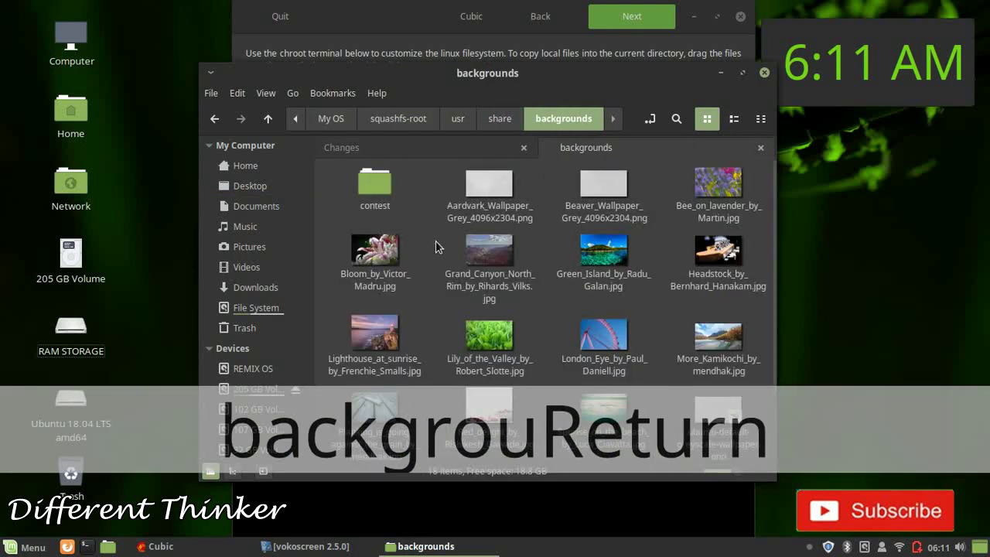
- Maximize the file manager window and point out the default wallpaper warty-final-ubuntu.png in the backgrounds folder
{"action": "left_click", "coordinate": [485, 237]}
{"action": "left_click", "coordinate": [644, 77]}
{"action": "double_click", "coordinate": [644, 77]}
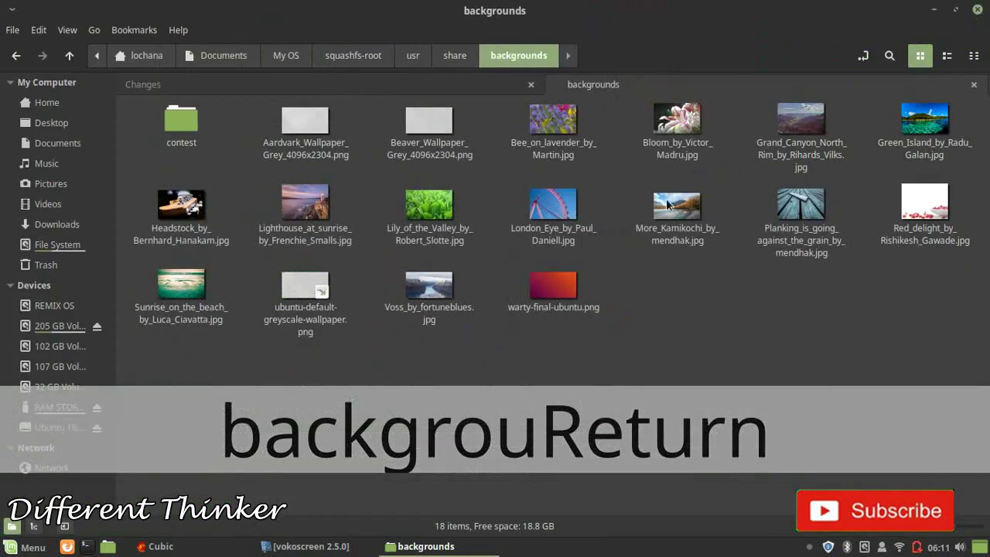
{"action": "left_click", "coordinate": [557, 298]}
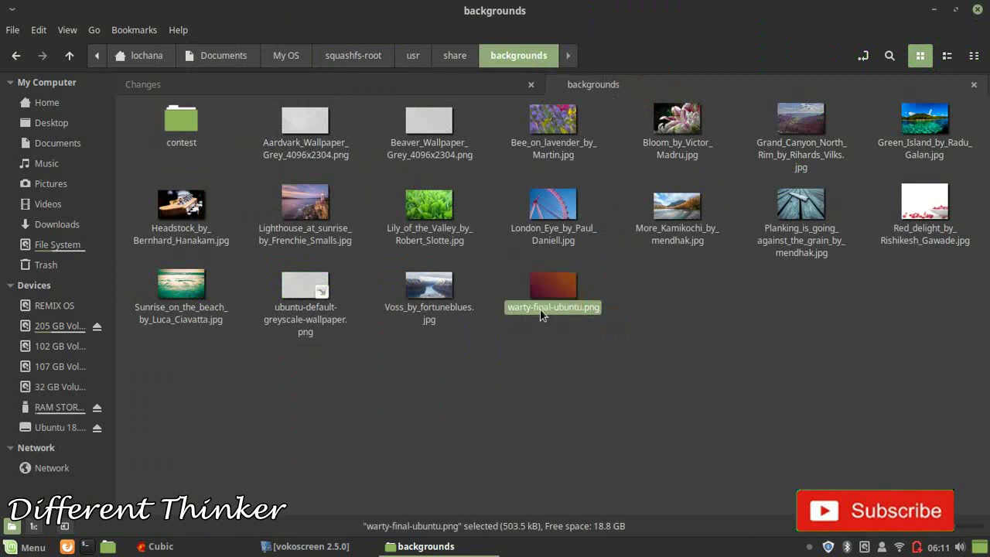
{"action": "left_click_drag", "start_coordinate": [567, 346], "coordinate": [648, 387]}
{"action": "left_click", "coordinate": [647, 387]}
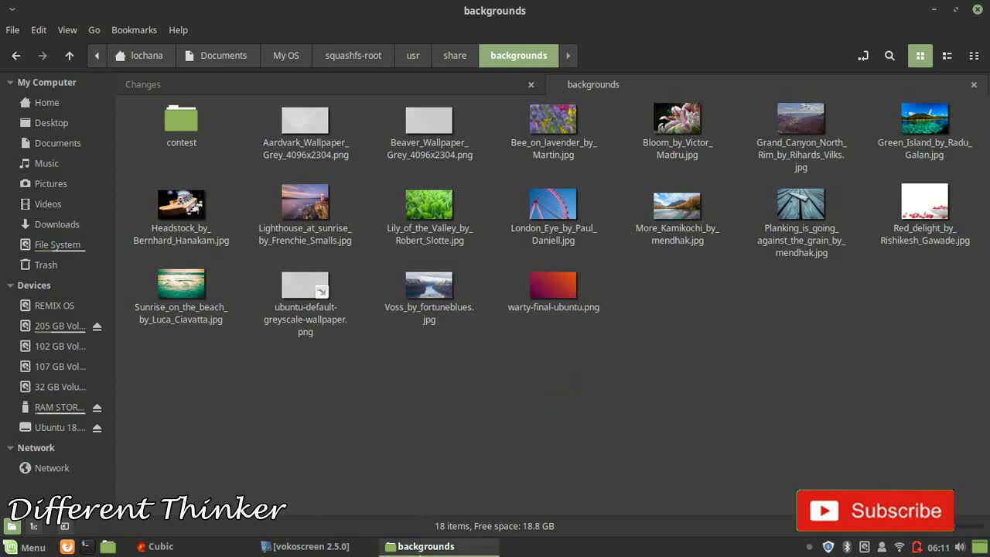
- Switch to Cubic's chroot terminal and change the working directory to /usr/share/backgrounds
{"action": "left_click", "coordinate": [426, 546]}
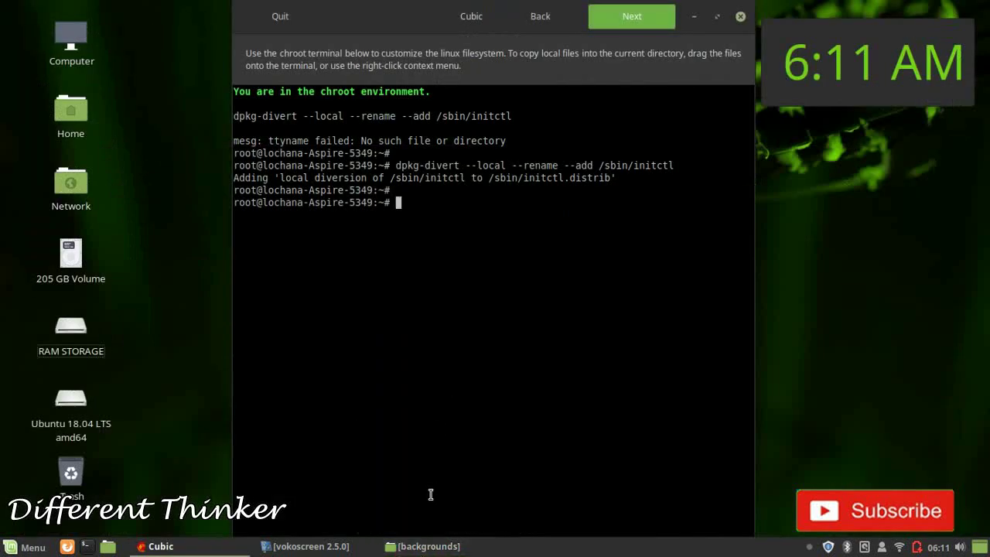
{"action": "left_click", "coordinate": [446, 350]}
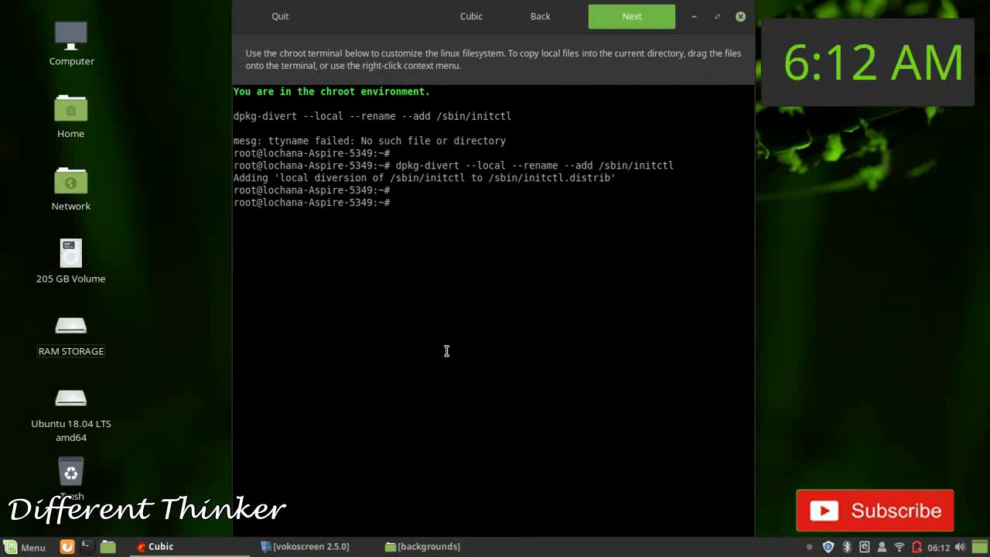
{"action": "type", "text": "cd "}
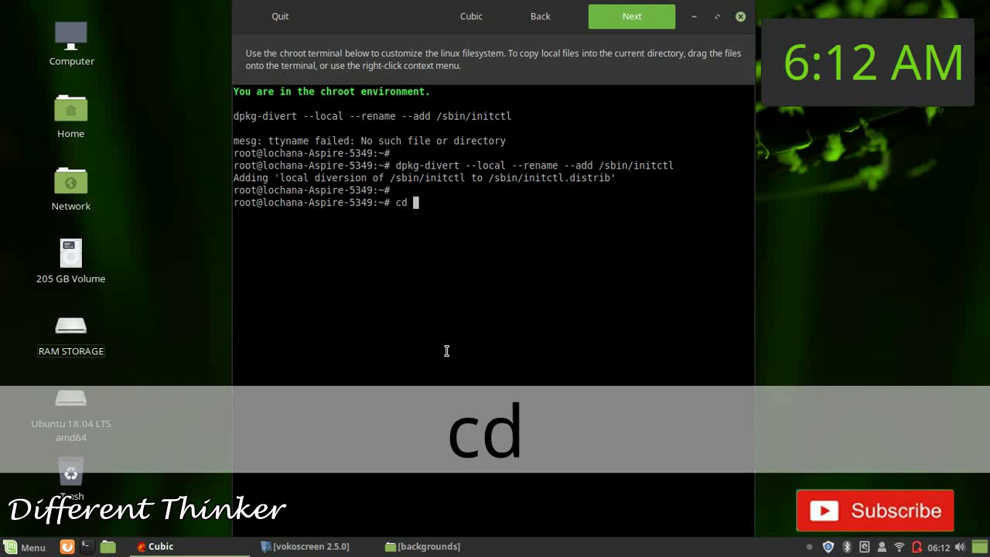
{"action": "type", "text": "/usr/"}
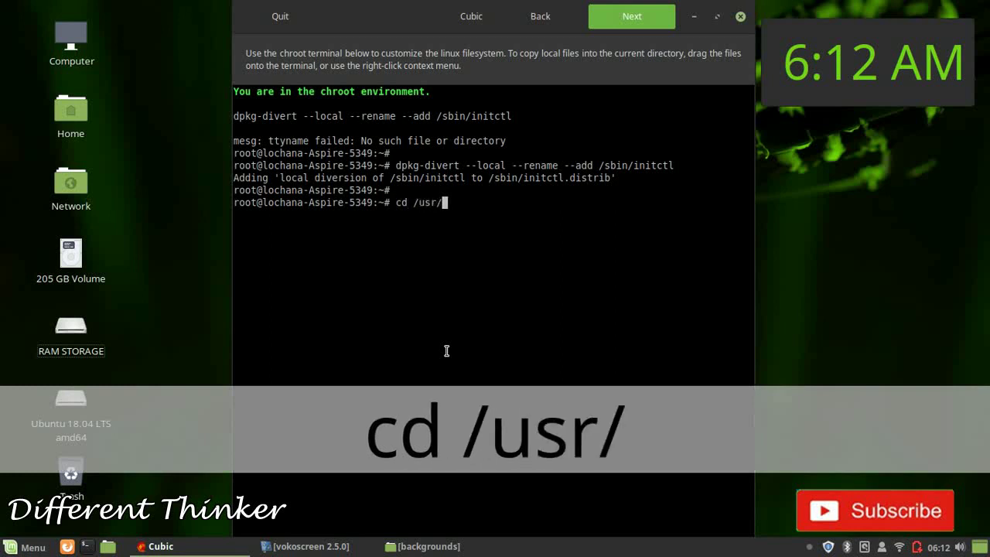
{"action": "type", "text": "share/"}
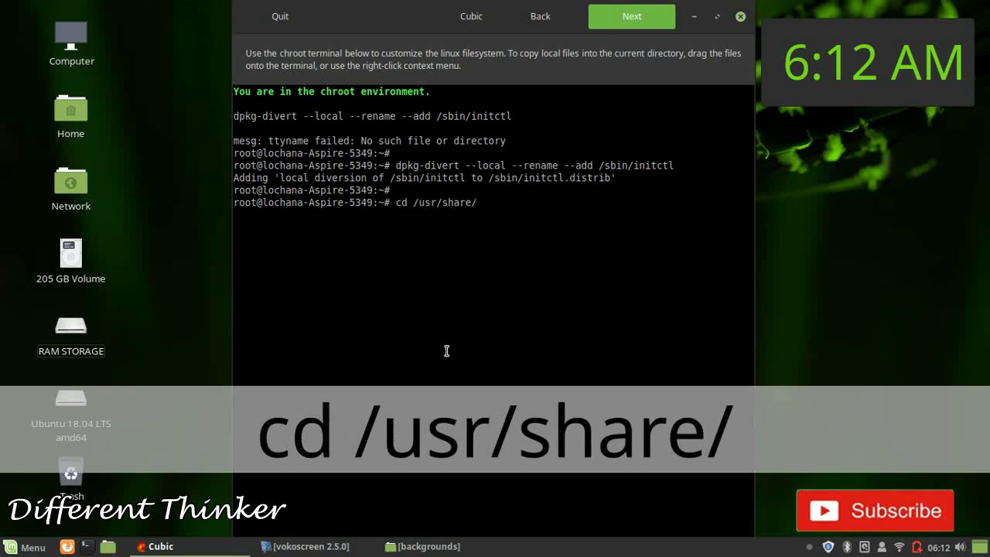
{"action": "type", "text": "ba"}
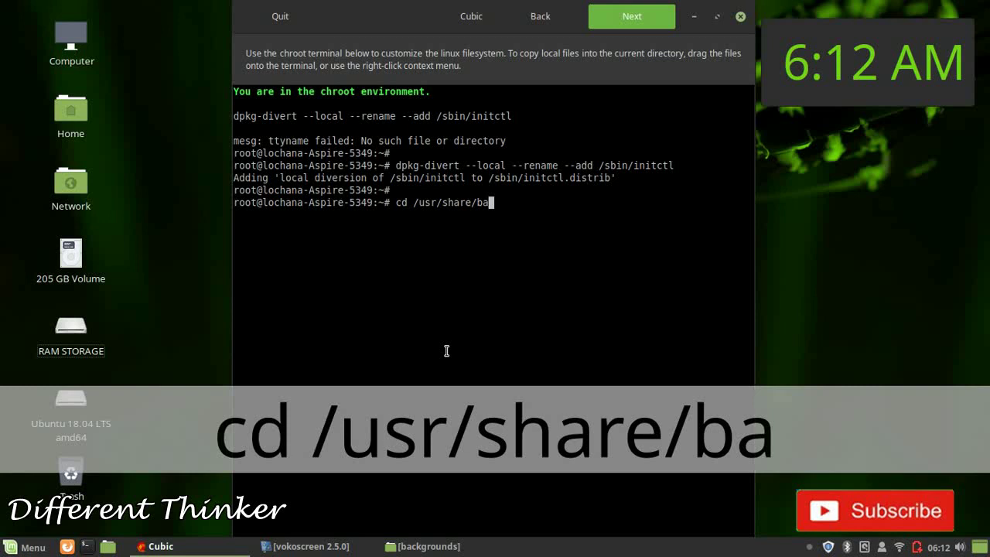
{"action": "type", "text": "ckgro"}
{"action": "type", "text": "ub"}
{"action": "key", "text": "BackSpace"}
{"action": "type", "text": "nd"}
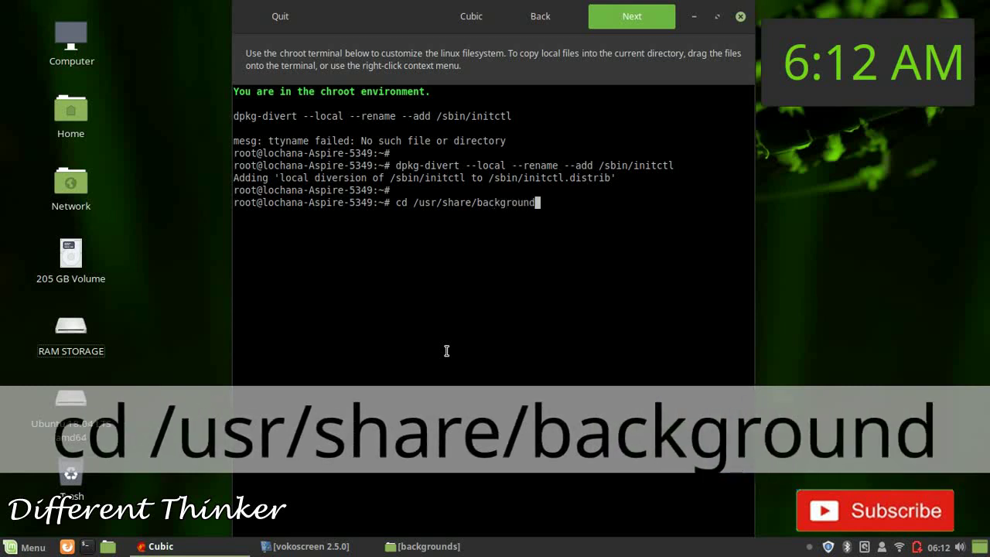
{"action": "type", "text": "s"}
{"action": "key", "text": "Return"}
- List the contents of the backgrounds directory with ls and point out warty-final-ubuntu.png in the listing
{"action": "type", "text": "ls"}
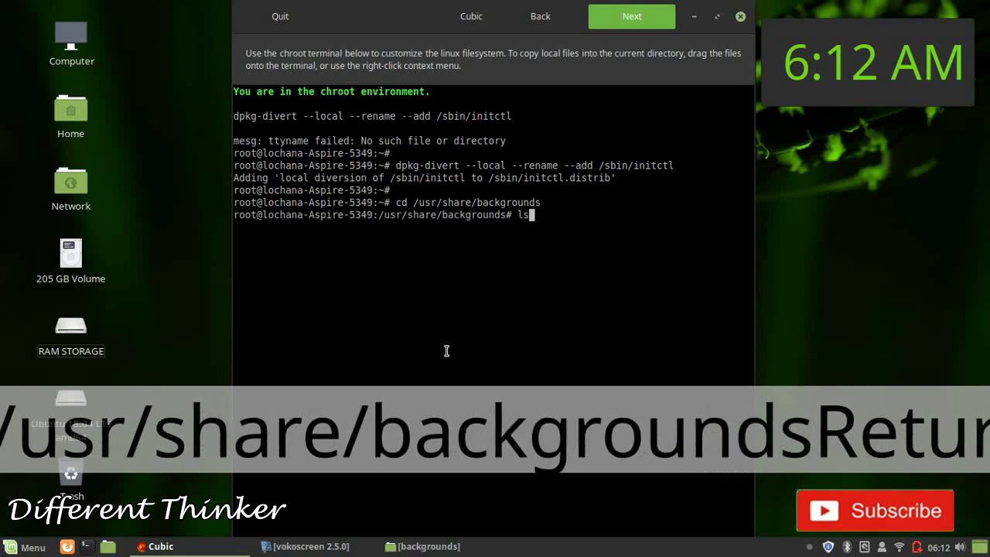
{"action": "key", "text": "Return"}
{"action": "mouse_move", "coordinate": [392, 31]}
{"action": "left_mouse_down"}
{"action": "mouse_move", "coordinate": [177, 43]}
{"action": "mouse_move", "coordinate": [398, 53]}
{"action": "mouse_move", "coordinate": [387, 18]}
{"action": "left_mouse_up"}
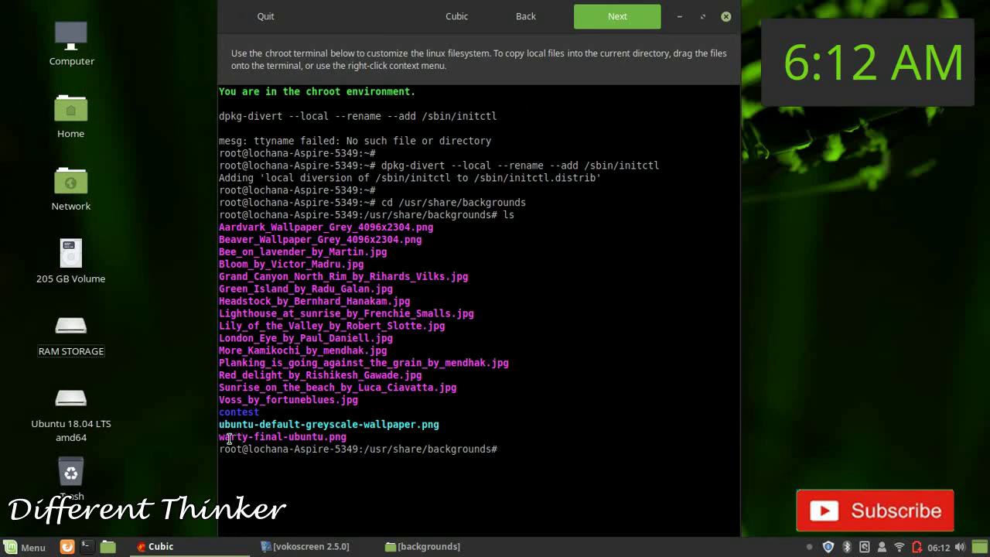
{"action": "left_click_drag", "start_coordinate": [229, 438], "coordinate": [696, 439]}
{"action": "left_click", "coordinate": [358, 438]}
{"action": "left_click", "coordinate": [675, 455]}
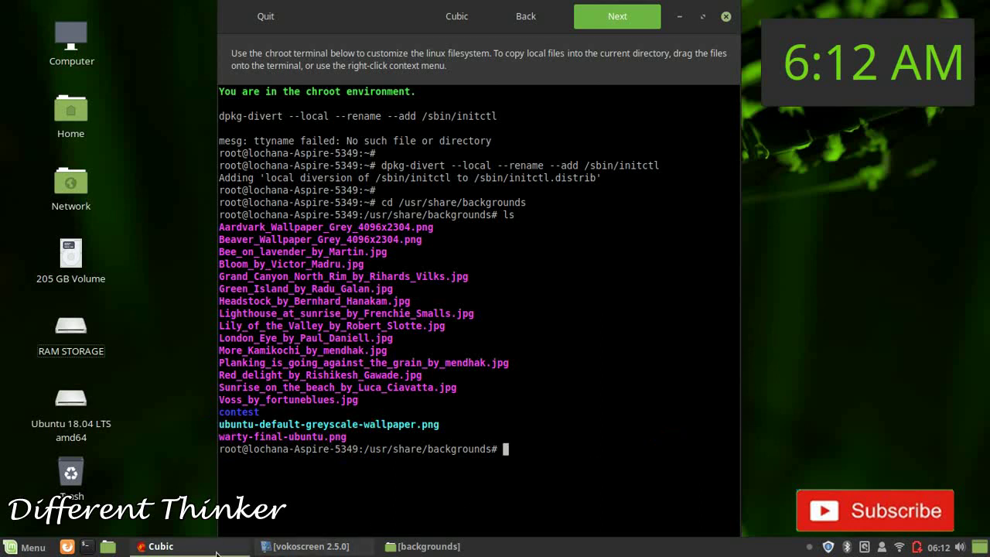
- Switch to the file manager, point out the original warty-final-ubuntu.png, and open the Background folder inside Changes
{"action": "left_click", "coordinate": [392, 544]}
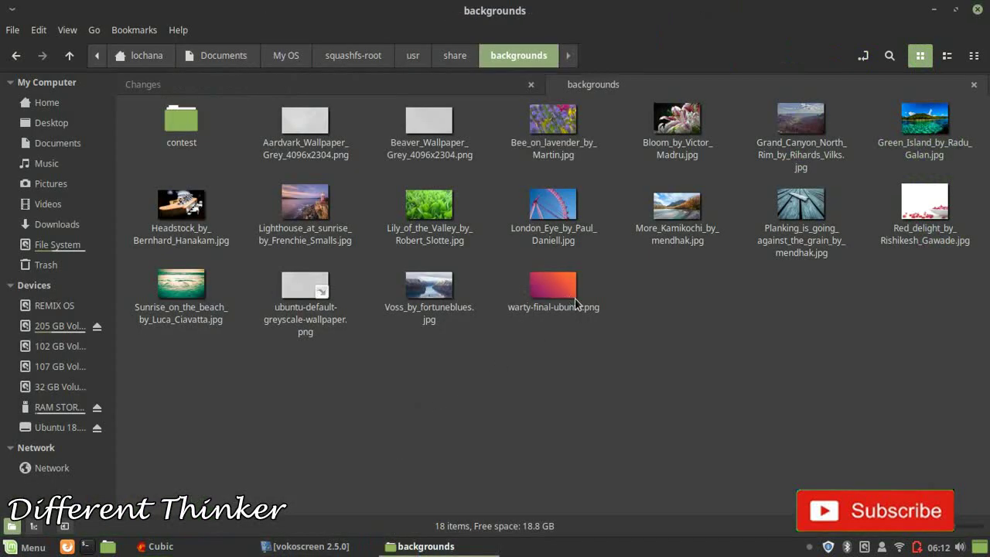
{"action": "left_click", "coordinate": [552, 294]}
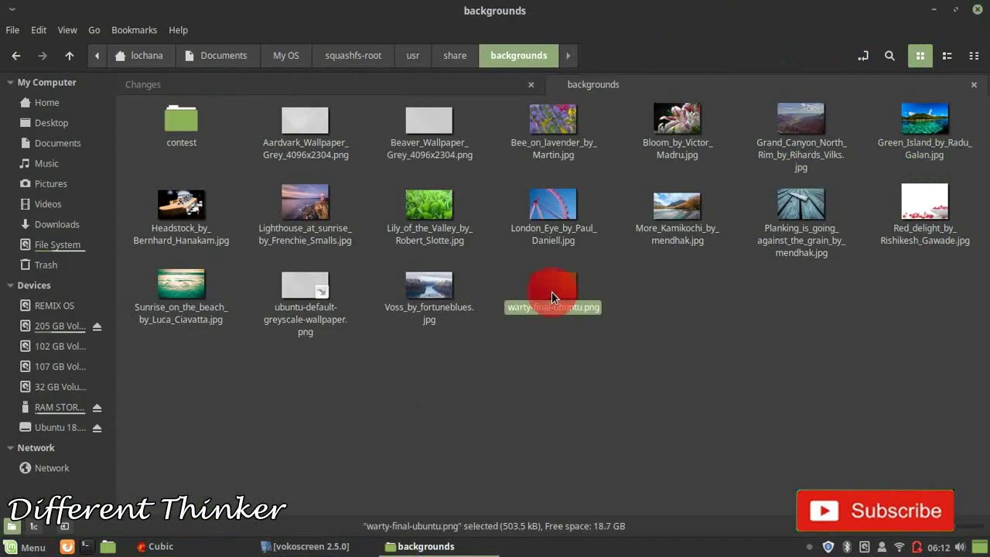
{"action": "mouse_move", "coordinate": [989, 1]}
{"action": "left_click", "coordinate": [451, 137]}
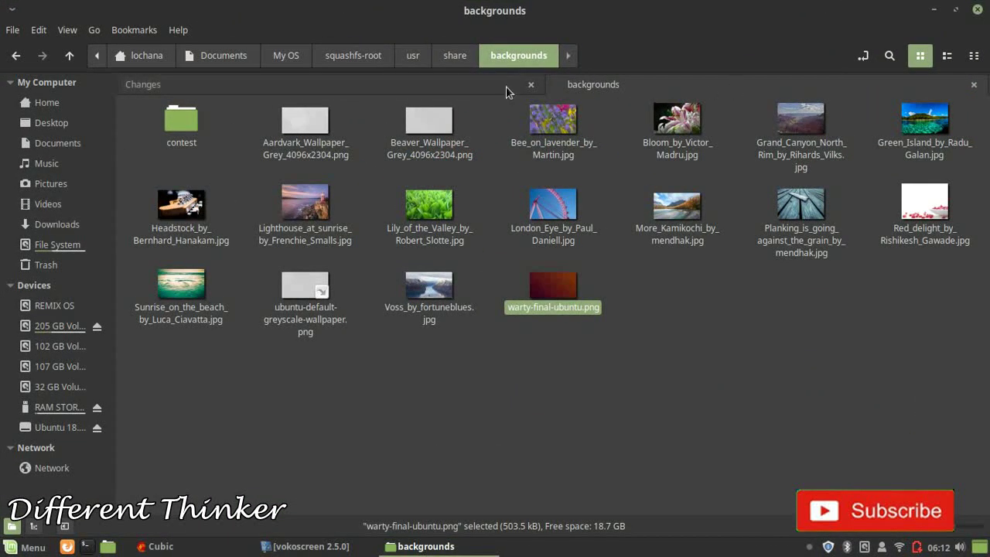
{"action": "left_click", "coordinate": [472, 87]}
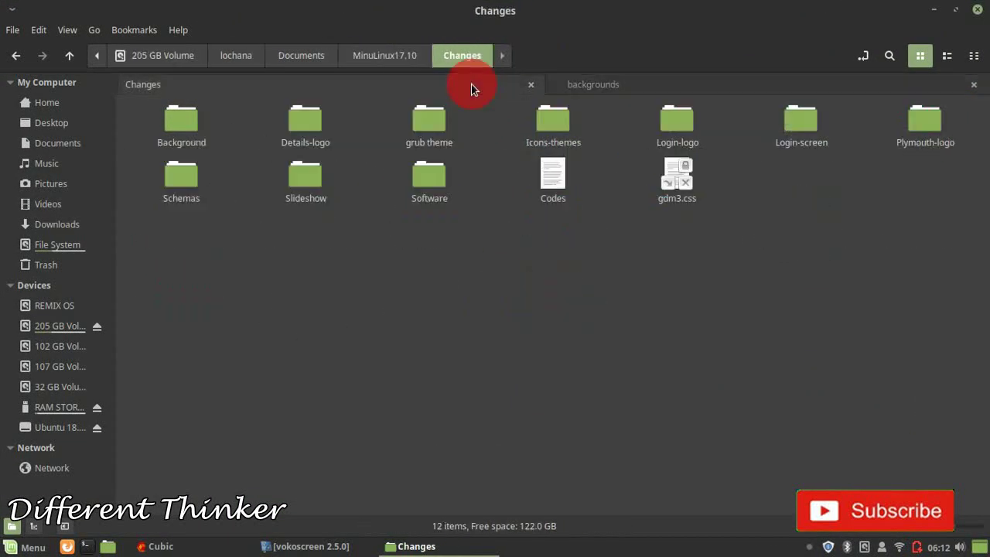
{"action": "double_click", "coordinate": [177, 129]}
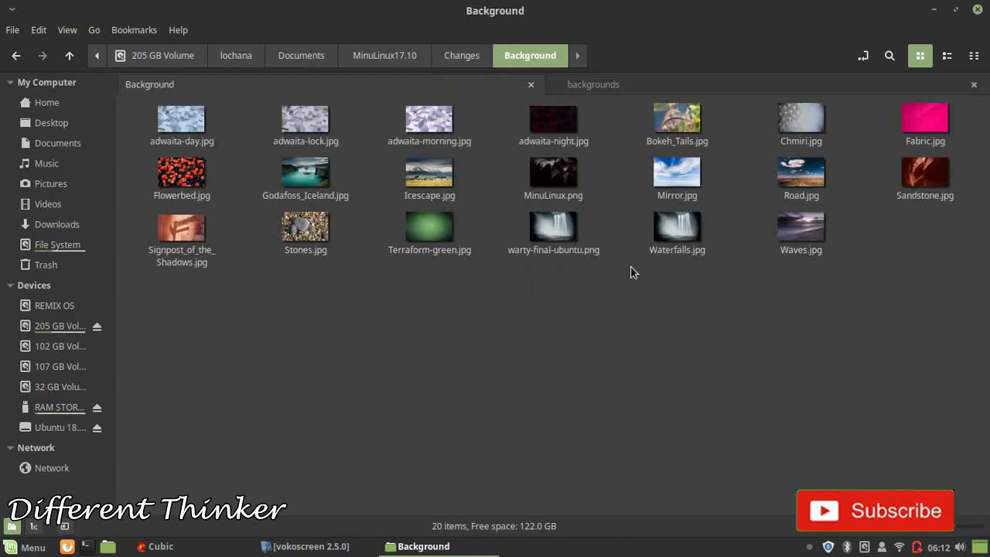
- Point out MinuLinux.png in the Background folder and select the replacement wallpaper warty-final-ubuntu.png
{"action": "left_click", "coordinate": [542, 231]}
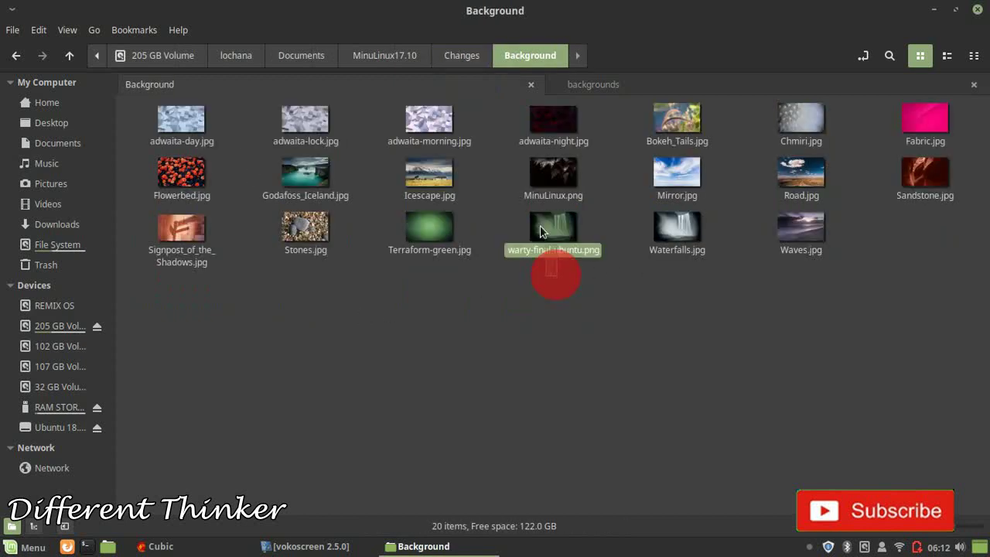
{"action": "left_click", "coordinate": [553, 183]}
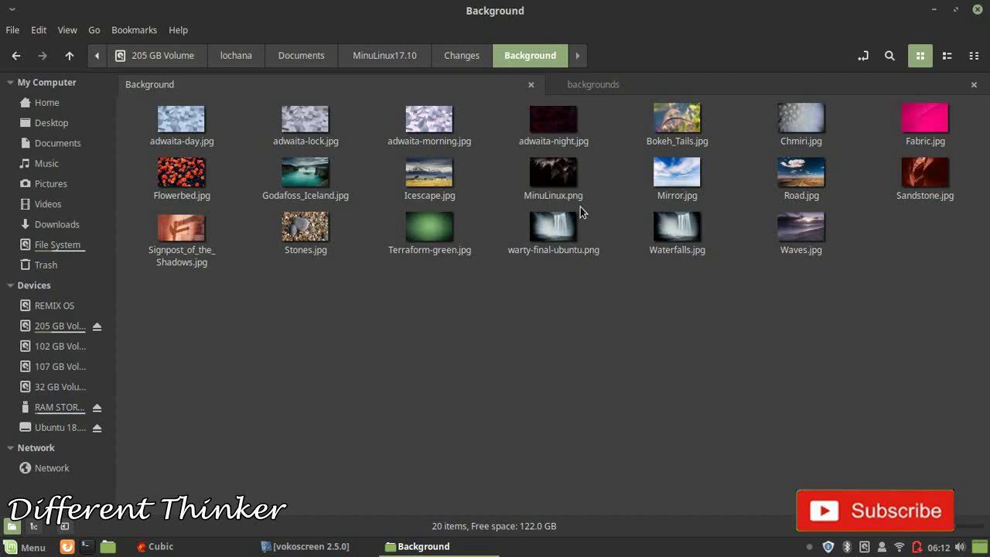
{"action": "left_click", "coordinate": [565, 180]}
{"action": "left_click", "coordinate": [544, 323]}
{"action": "left_click", "coordinate": [566, 234]}
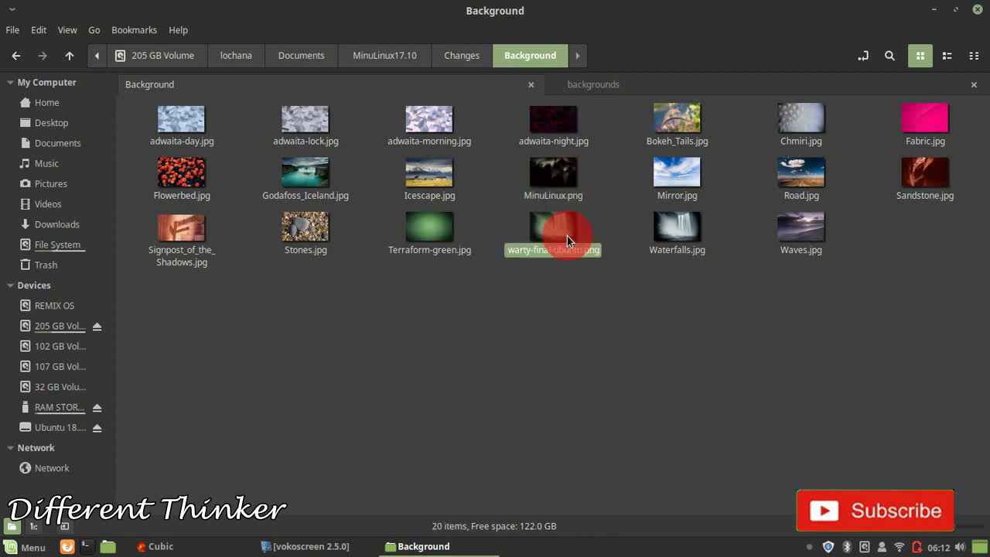
{"action": "left_click", "coordinate": [574, 276]}
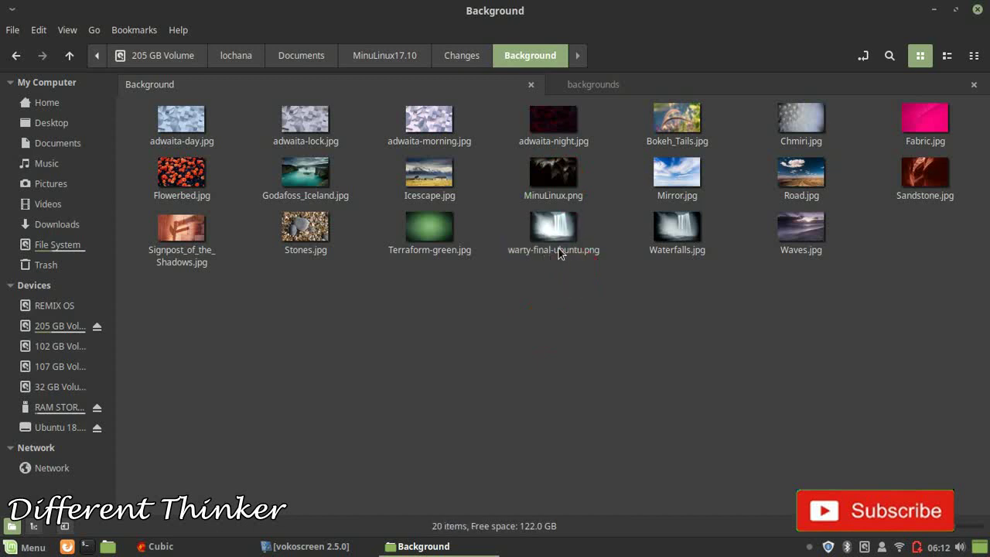
{"action": "left_click", "coordinate": [556, 251]}
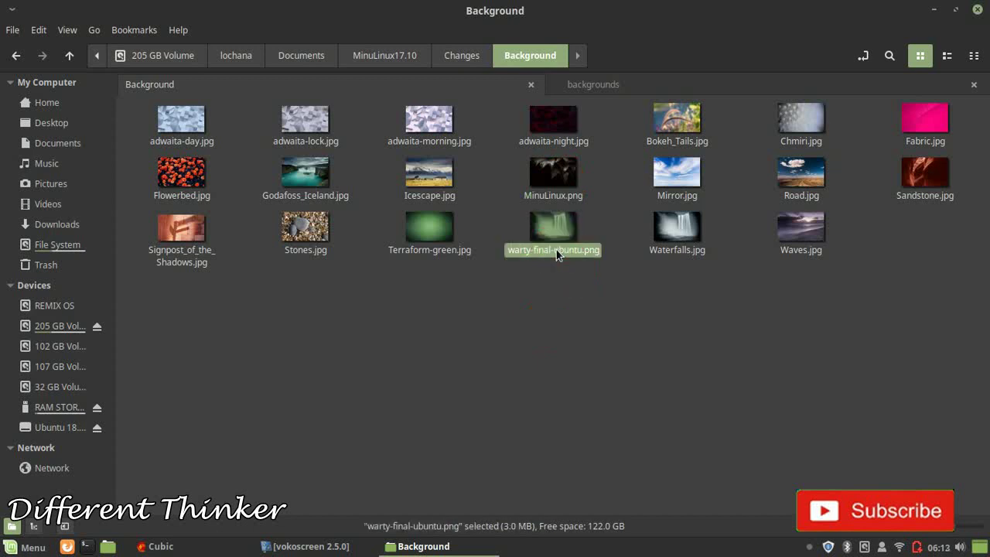
- Arrange the file manager and the Cubic chroot terminal side by side on the desktop
{"action": "left_click_drag", "start_coordinate": [592, 7], "coordinate": [986, 155]}
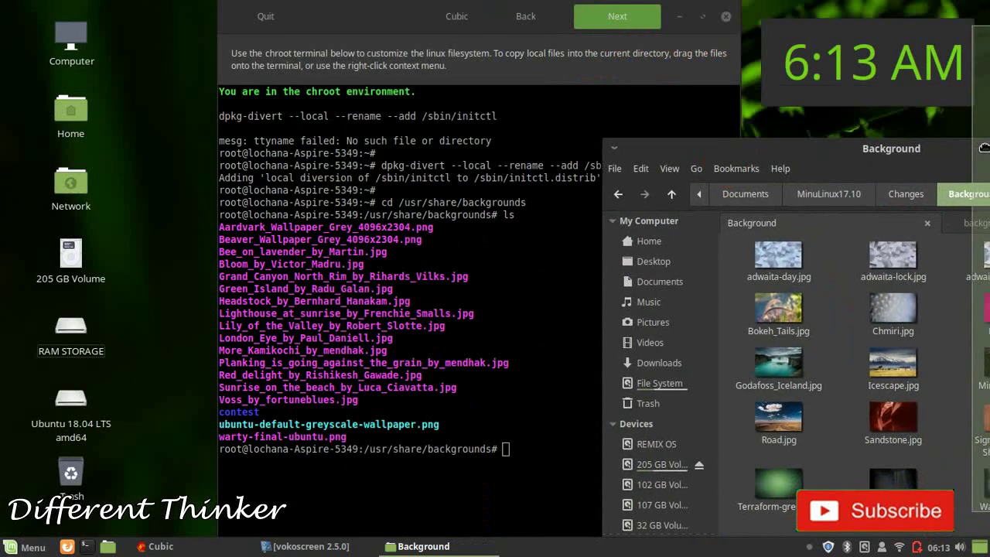
{"action": "double_click", "coordinate": [818, 152]}
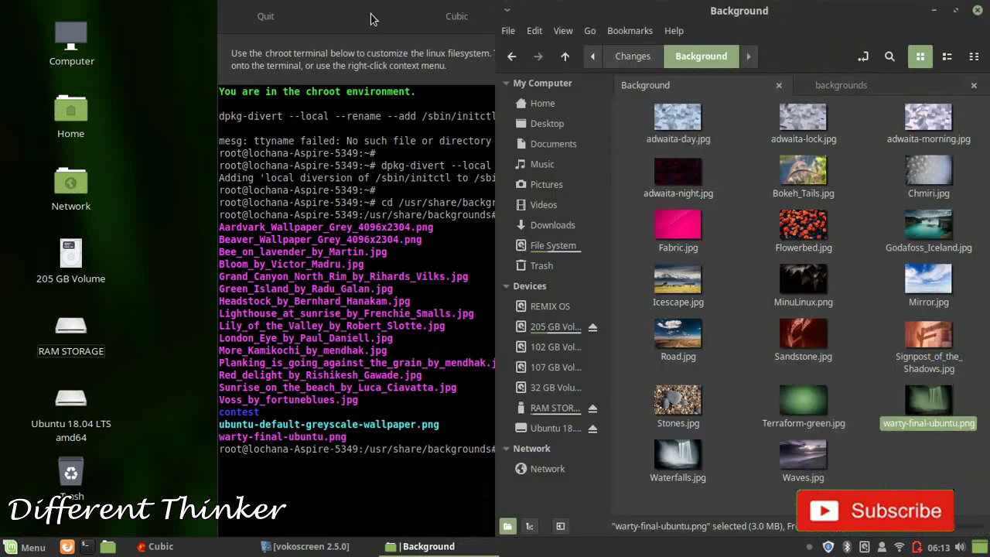
{"action": "left_click", "coordinate": [369, 17]}
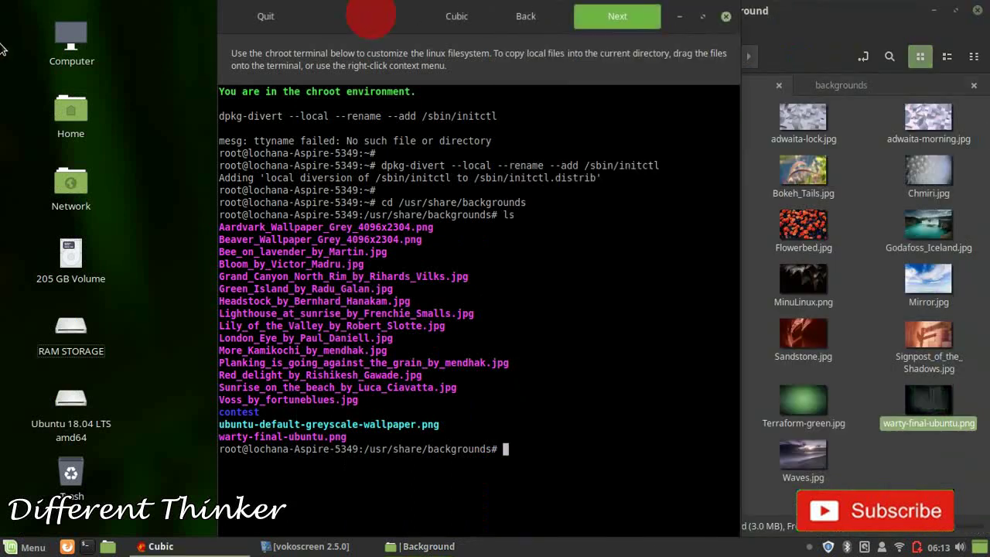
{"action": "left_click_drag", "start_coordinate": [370, 15], "coordinate": [3, 36]}
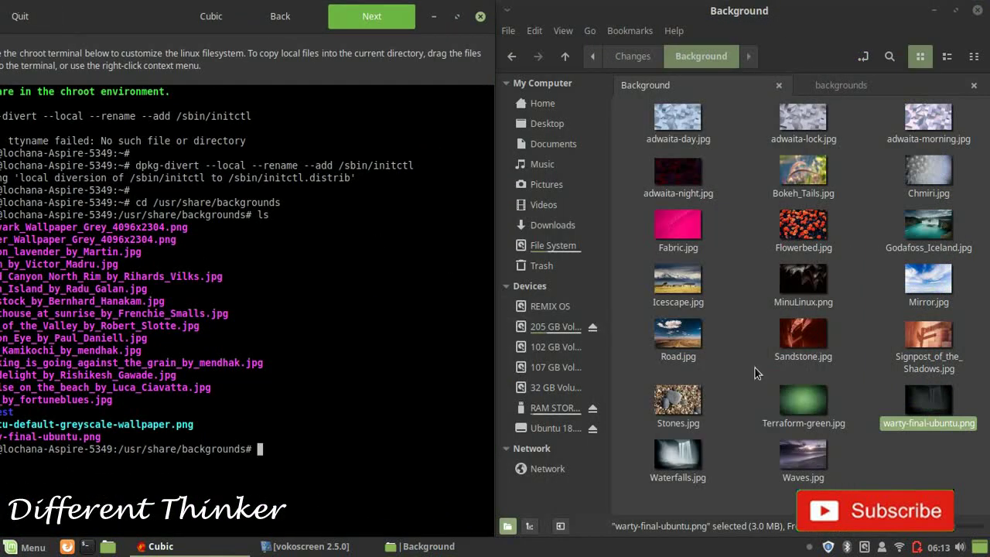
- Copy the replacement warty-final-ubuntu.png from the Background folder into /usr/share/backgrounds through Cubic's chroot terminal
{"action": "left_click_drag", "start_coordinate": [931, 422], "coordinate": [321, 433]}
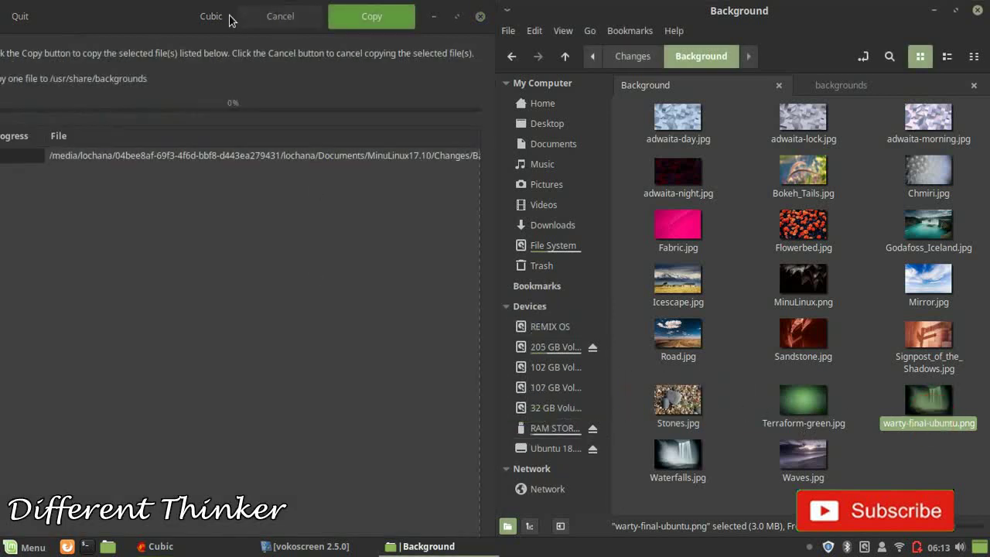
{"action": "left_click_drag", "start_coordinate": [143, 15], "coordinate": [162, 11]}
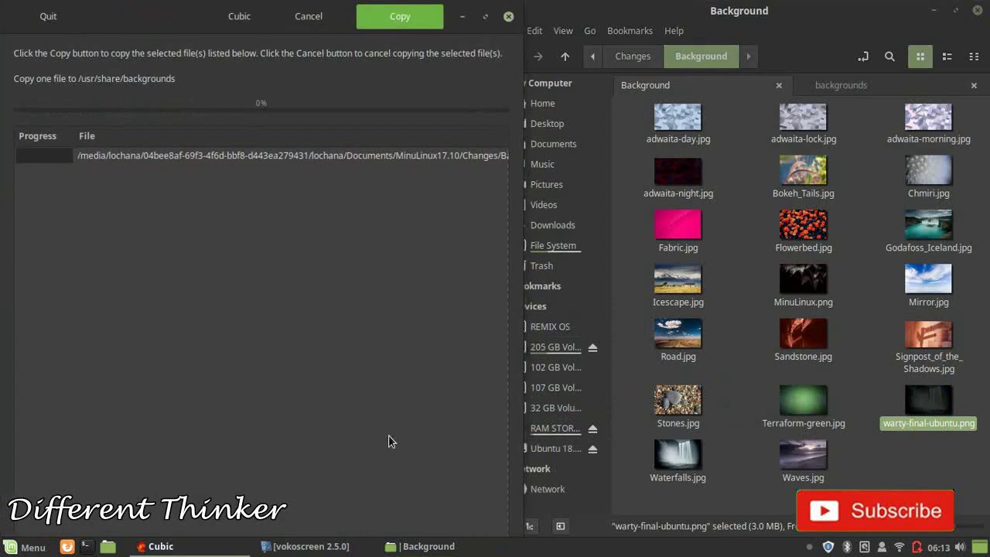
{"action": "left_click", "coordinate": [408, 17]}
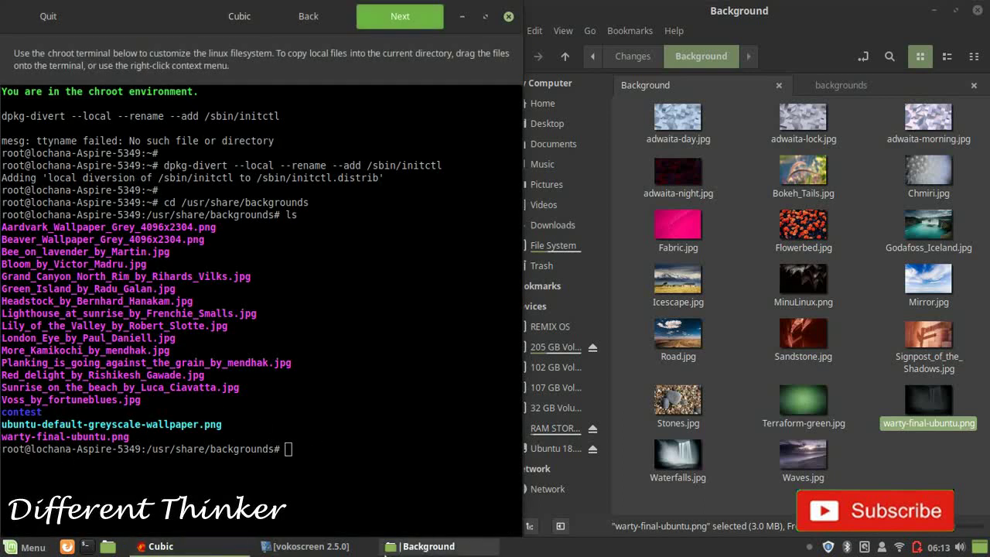
- Check the replaced warty-final-ubuntu.png in the backgrounds folder of squashfs-root in the file manager
{"action": "left_click", "coordinate": [418, 546]}
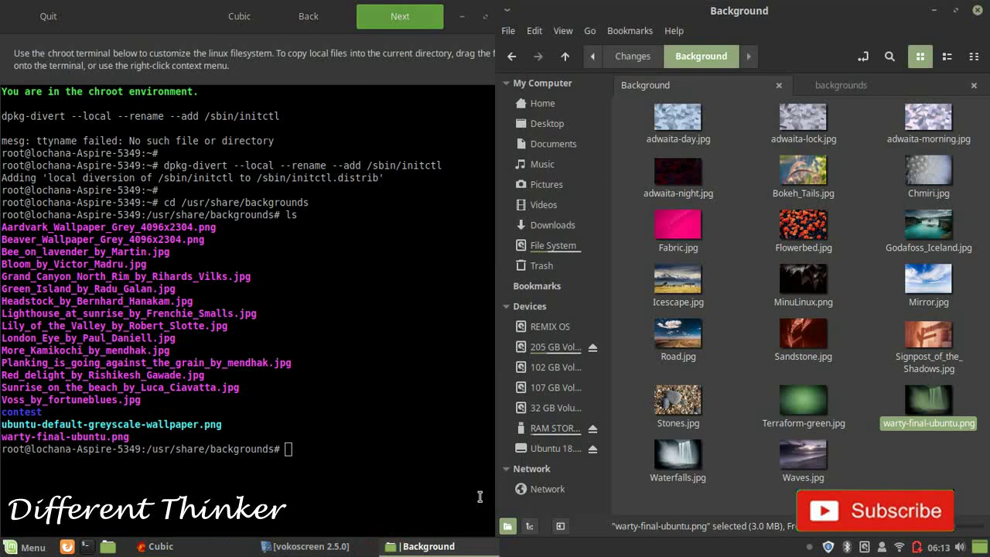
{"action": "left_click", "coordinate": [831, 87]}
{"action": "left_click_drag", "start_coordinate": [983, 323], "coordinate": [988, 420]}
{"action": "left_click", "coordinate": [877, 471]}
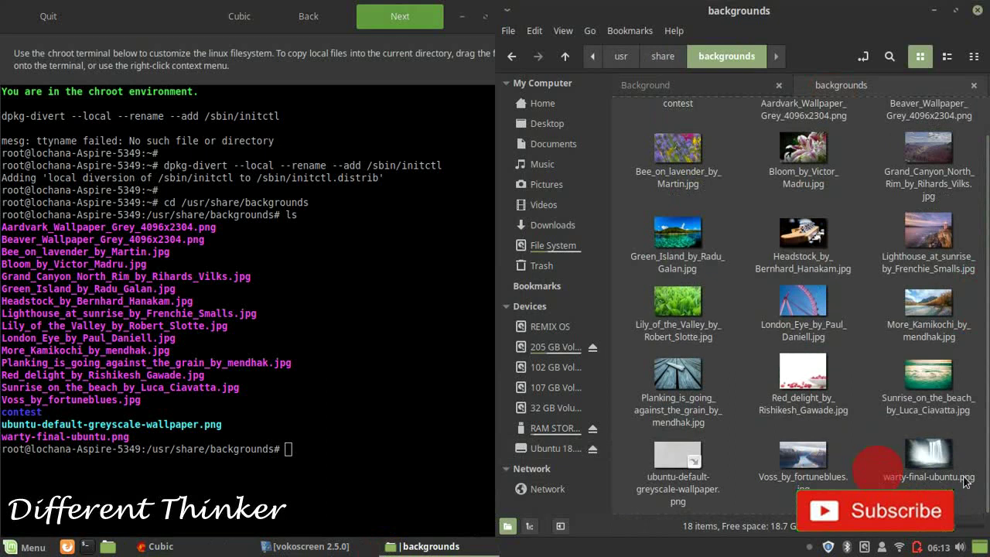
{"action": "left_click", "coordinate": [927, 461]}
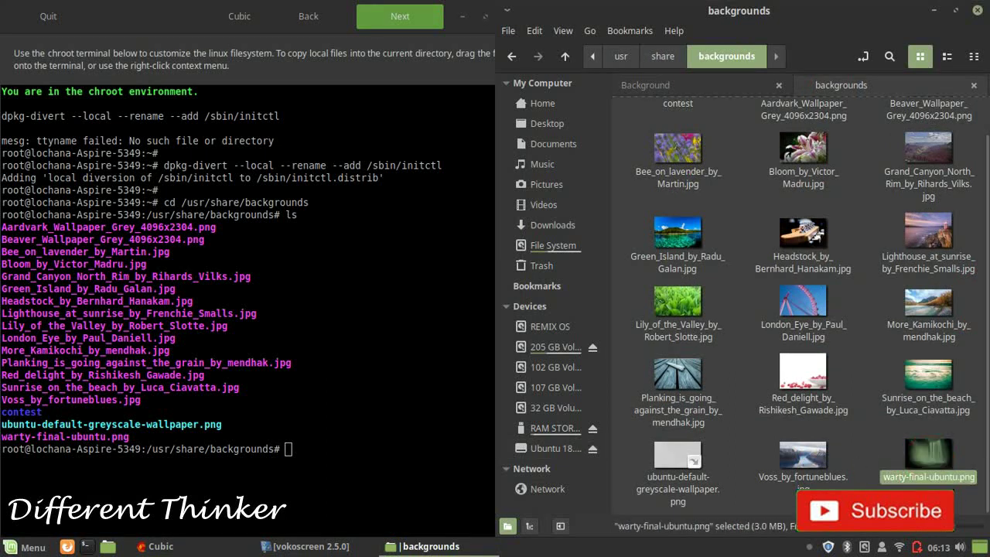
{"action": "left_click", "coordinate": [880, 459]}
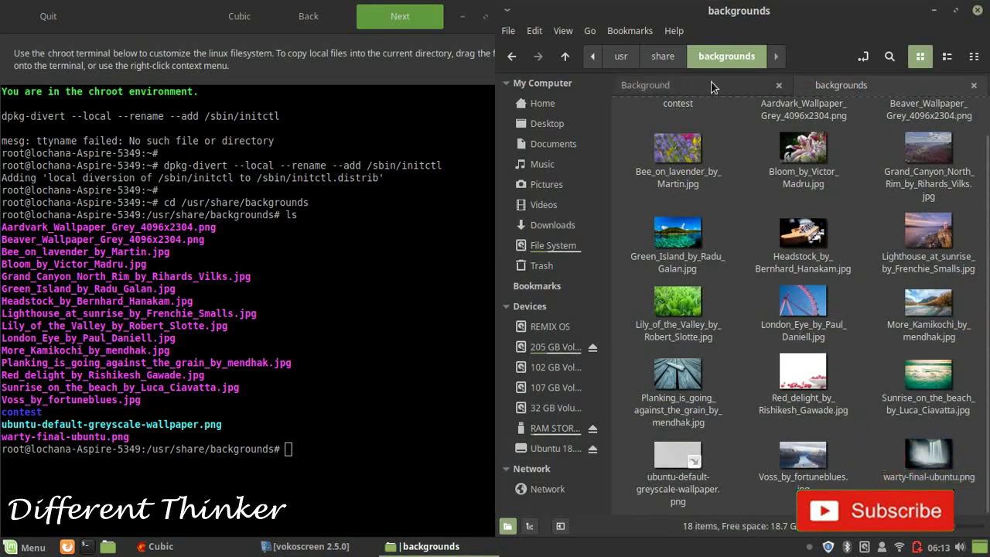
{"action": "left_click", "coordinate": [914, 477]}
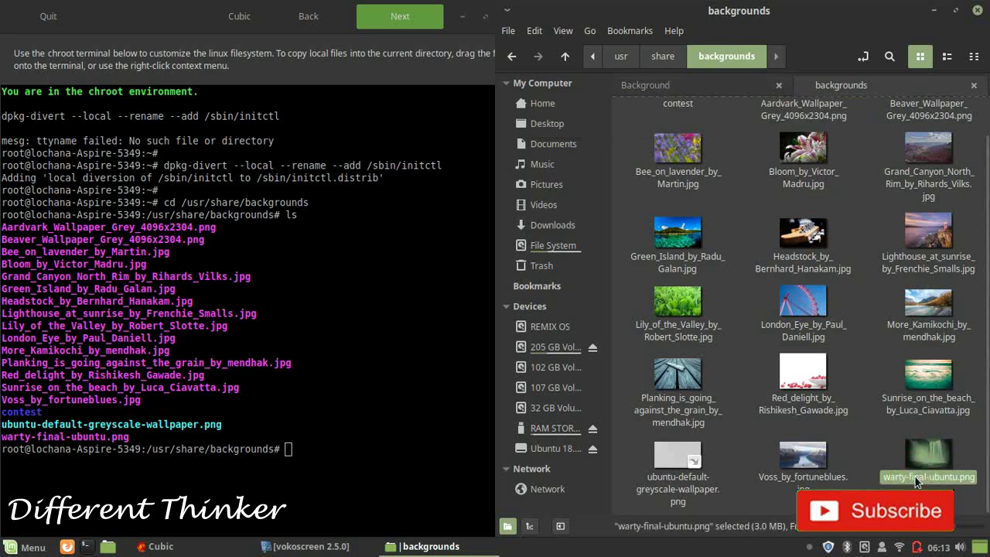
- Go between the backgrounds folder and its parent in the file manager, finishing in the share folder
{"action": "left_click", "coordinate": [657, 58]}
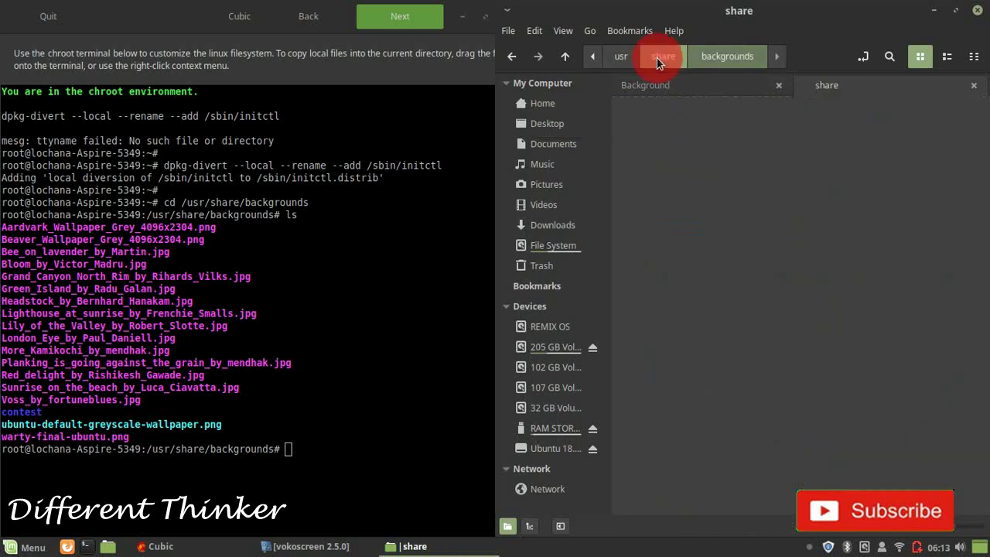
{"action": "left_click", "coordinate": [745, 68]}
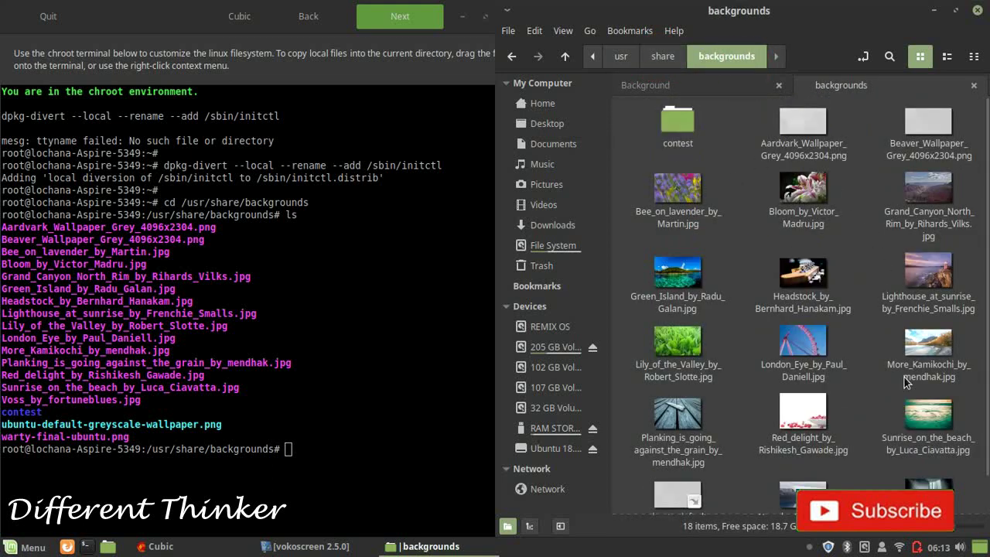
{"action": "left_click", "coordinate": [665, 66]}
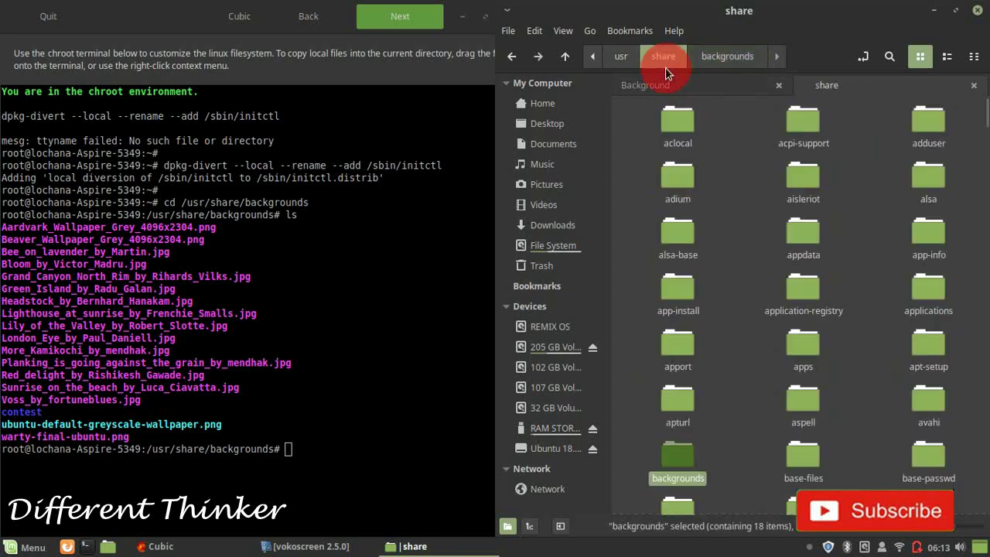
- Look through the replacement logo files in the Details-logo folder, finishing back in its parent Changes folder
{"action": "left_click", "coordinate": [737, 54]}
{"action": "left_click", "coordinate": [734, 85]}
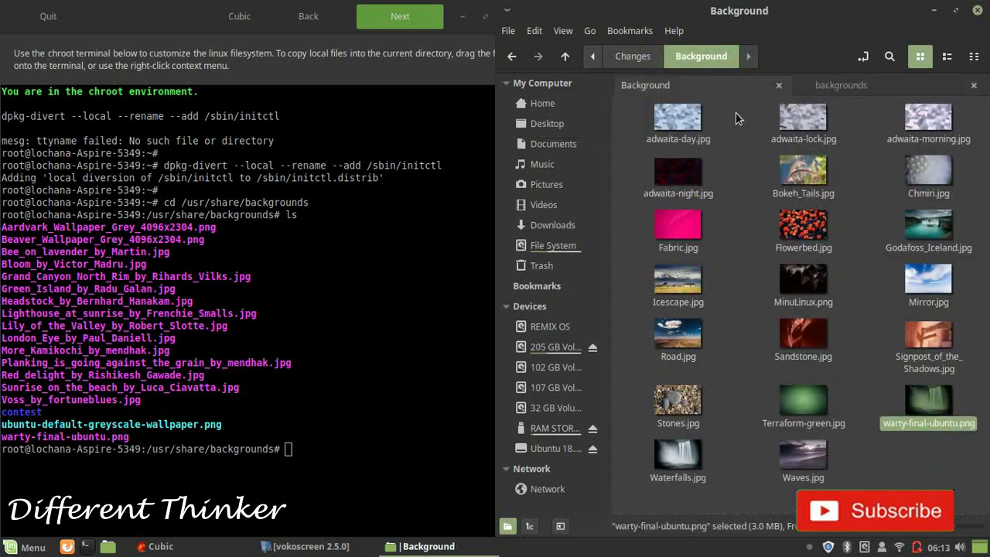
{"action": "left_click", "coordinate": [638, 59]}
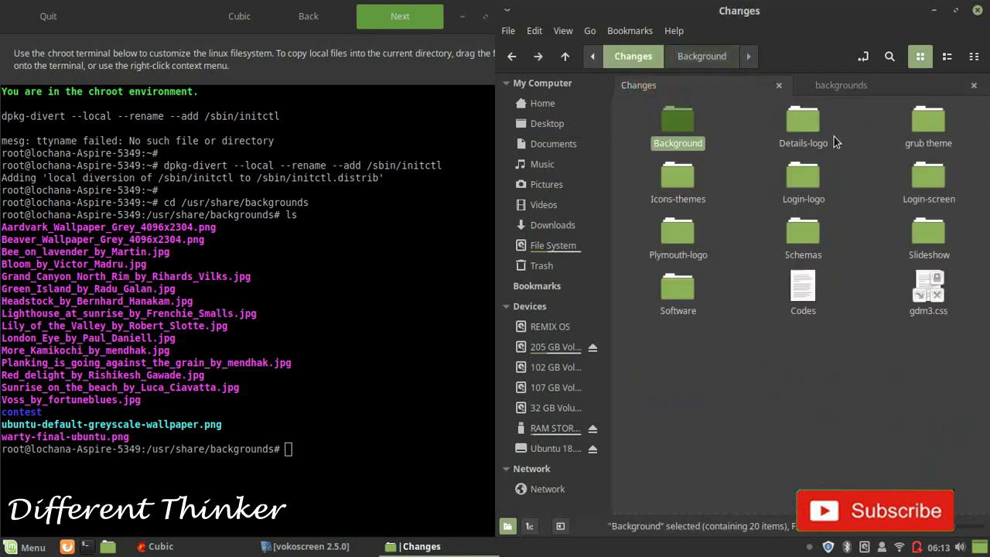
{"action": "double_click", "coordinate": [803, 133]}
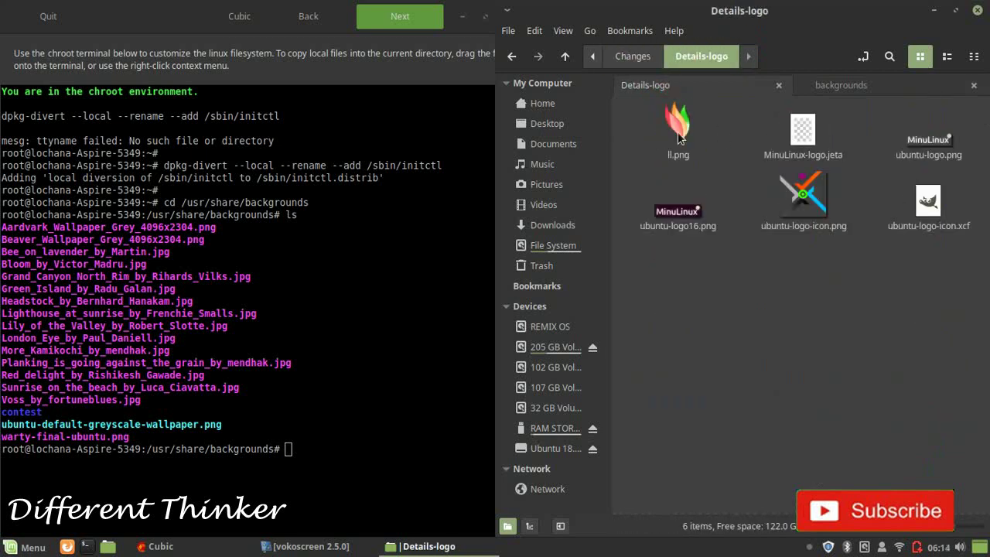
{"action": "left_click", "coordinate": [633, 56]}
- Open the icons folder inside usr/share of squashfs-root in the file manager
{"action": "left_click", "coordinate": [830, 87]}
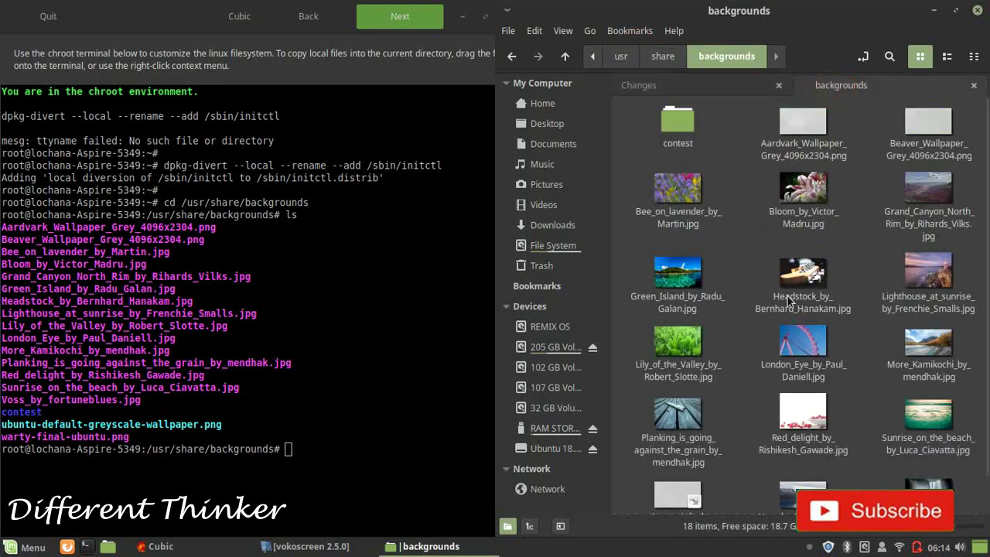
{"action": "left_click", "coordinate": [663, 55]}
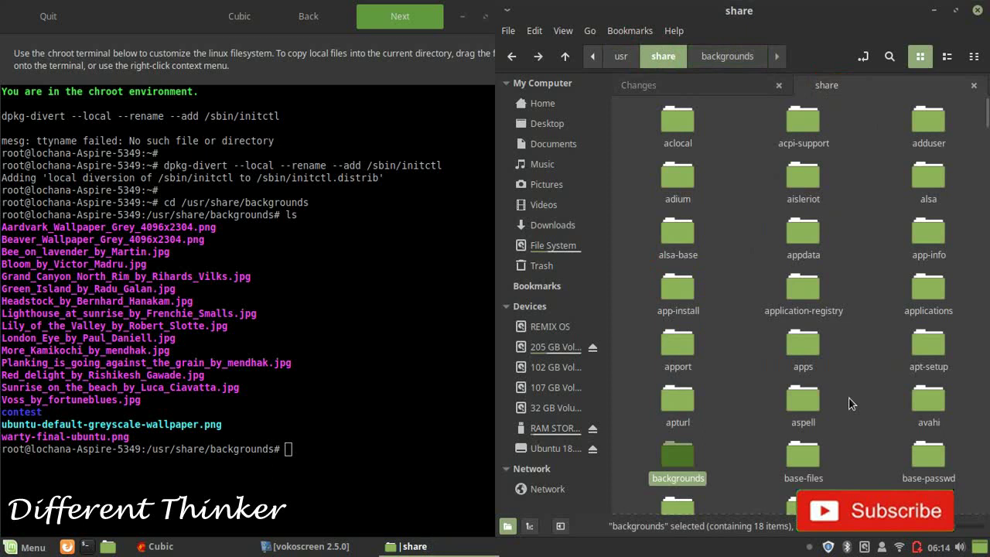
{"action": "type", "text": "icons"}
{"action": "key", "text": "Return"}
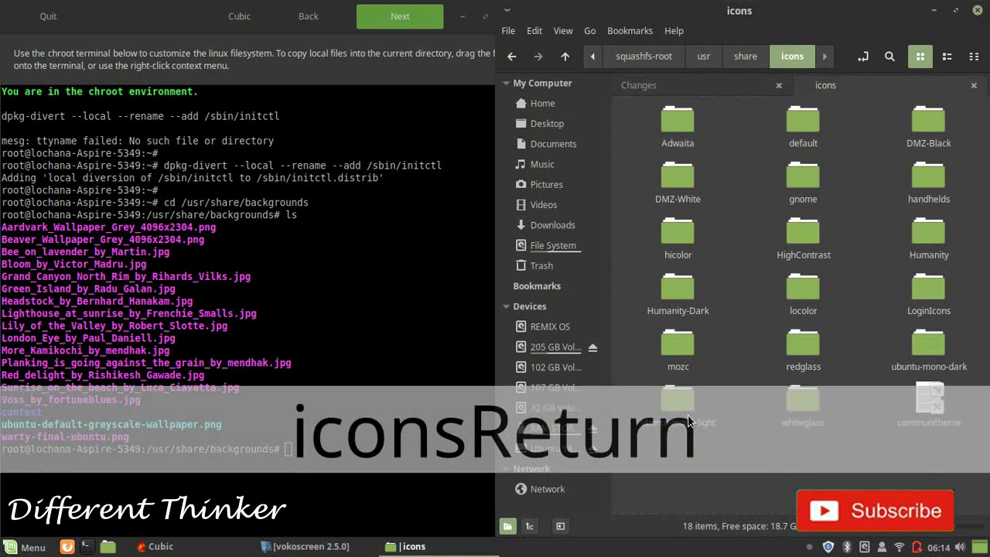
- Search the icons folder for "ubuntu", open the folder containing ubuntu-logo-icon.png and select that file there
{"action": "left_click", "coordinate": [888, 55]}
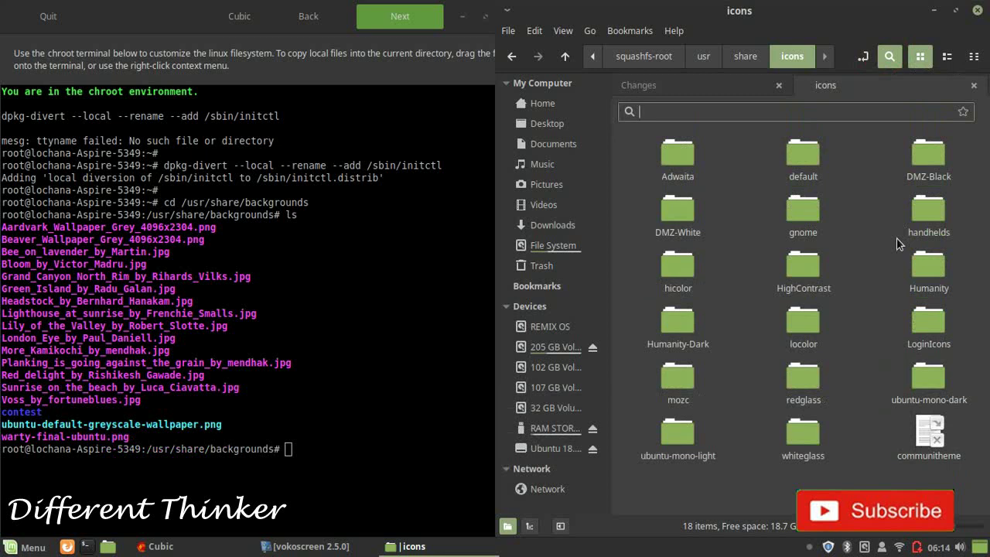
{"action": "left_click", "coordinate": [933, 337]}
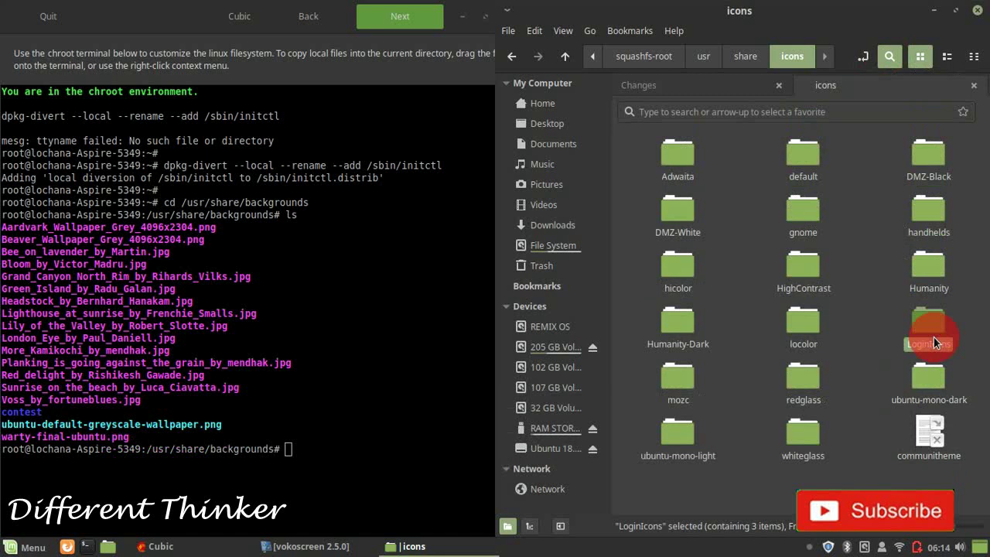
{"action": "key", "text": "alt+Left"}
{"action": "left_click", "coordinate": [688, 442]}
{"action": "right_click", "coordinate": [688, 442]}
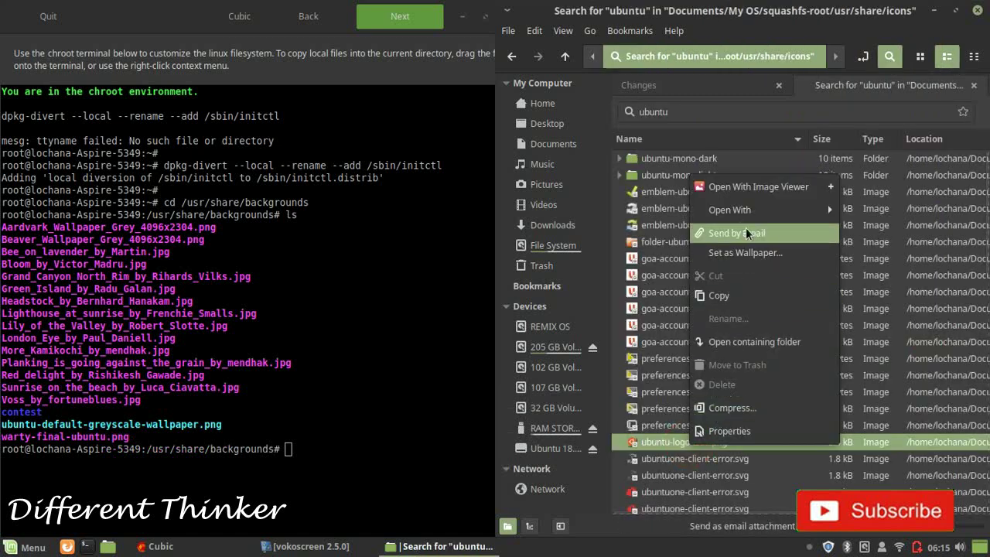
{"action": "left_click", "coordinate": [723, 342]}
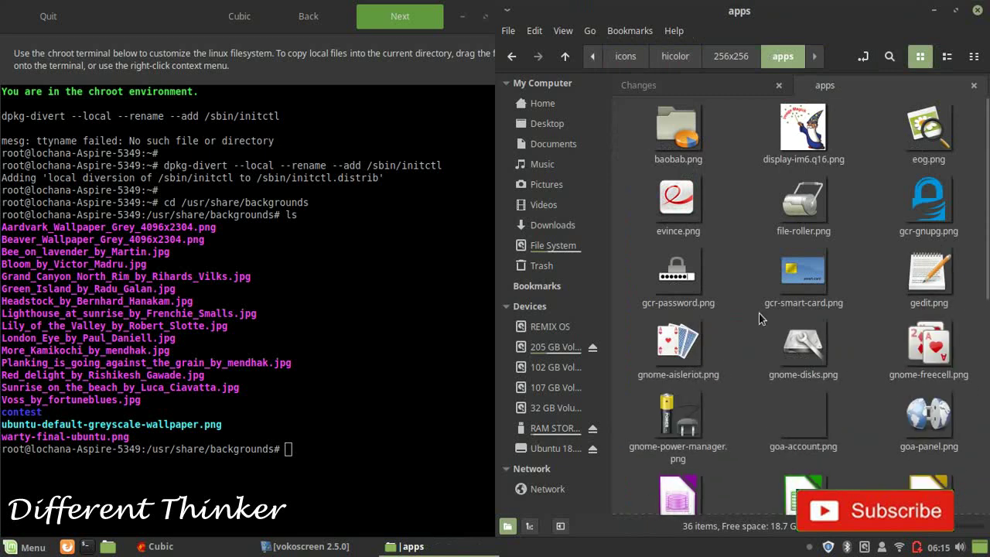
{"action": "left_click_drag", "start_coordinate": [986, 195], "coordinate": [988, 461]}
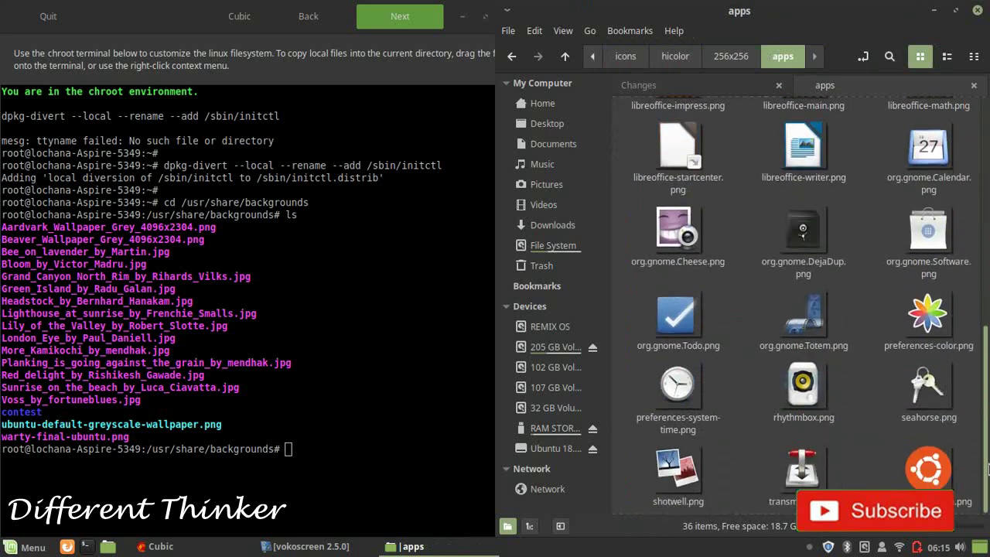
{"action": "left_click", "coordinate": [902, 465]}
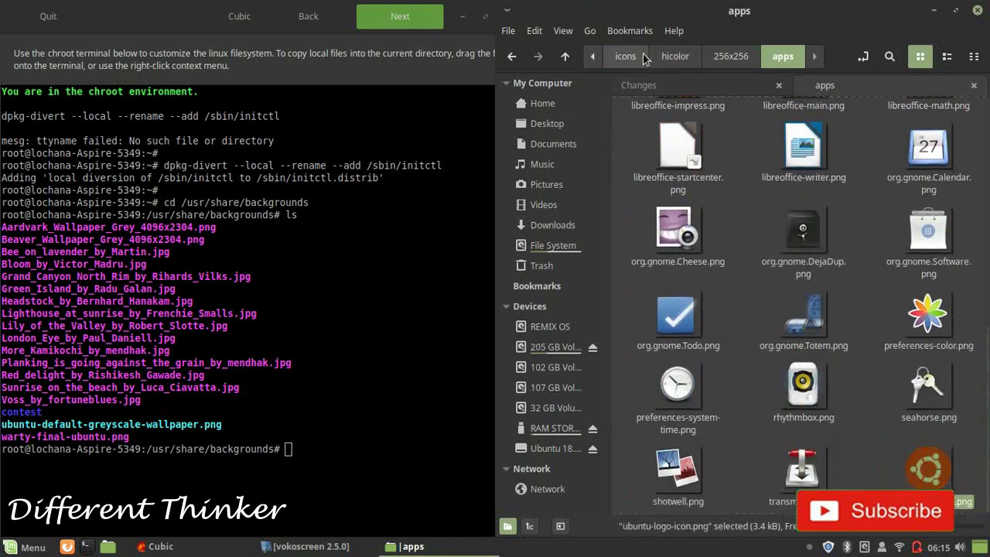
- Retrace the folder path share, icons, hicolor, 256x256, apps in the file manager and select ubuntu-logo-icon.png in it
{"action": "left_click", "coordinate": [592, 56]}
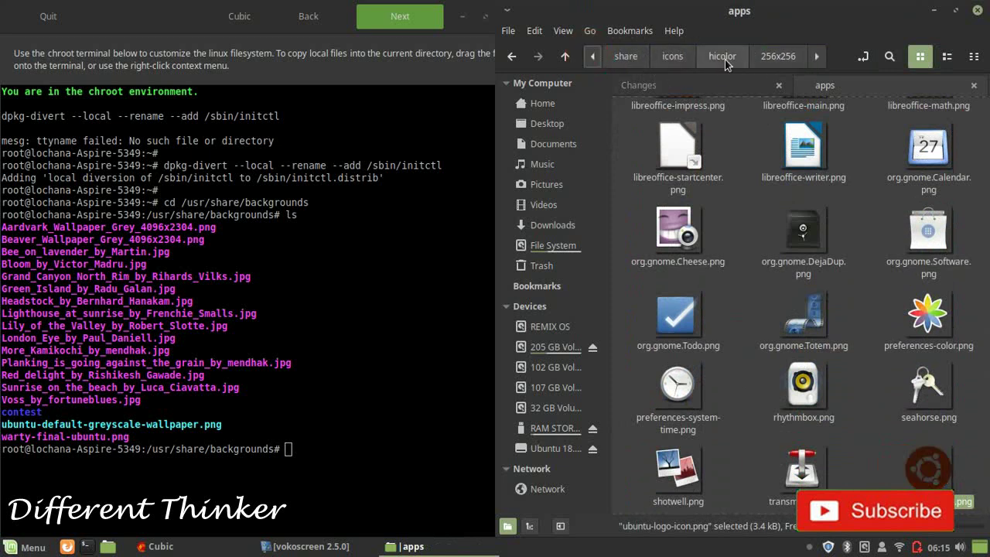
{"action": "left_click", "coordinate": [634, 56]}
{"action": "left_click", "coordinate": [677, 62]}
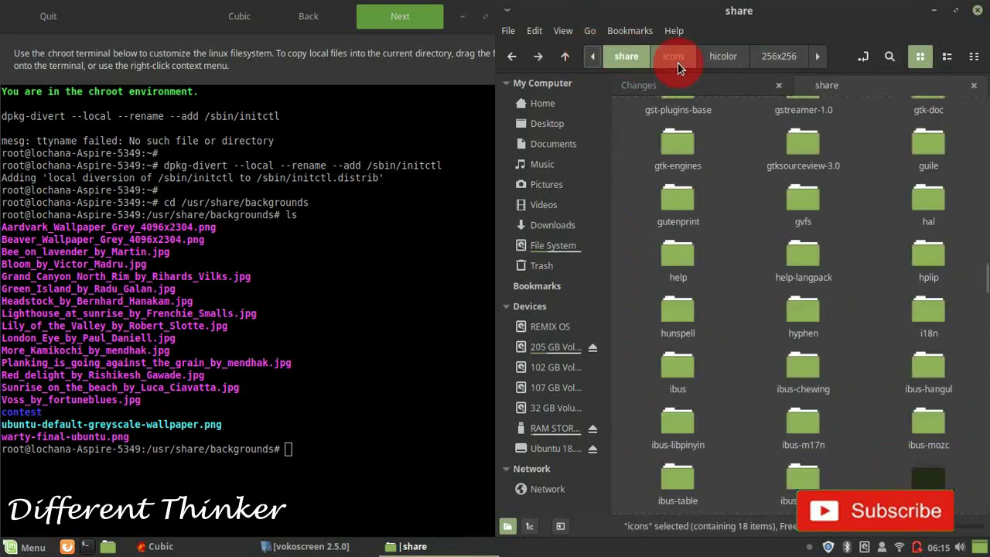
{"action": "left_click", "coordinate": [732, 56]}
{"action": "left_click", "coordinate": [776, 60]}
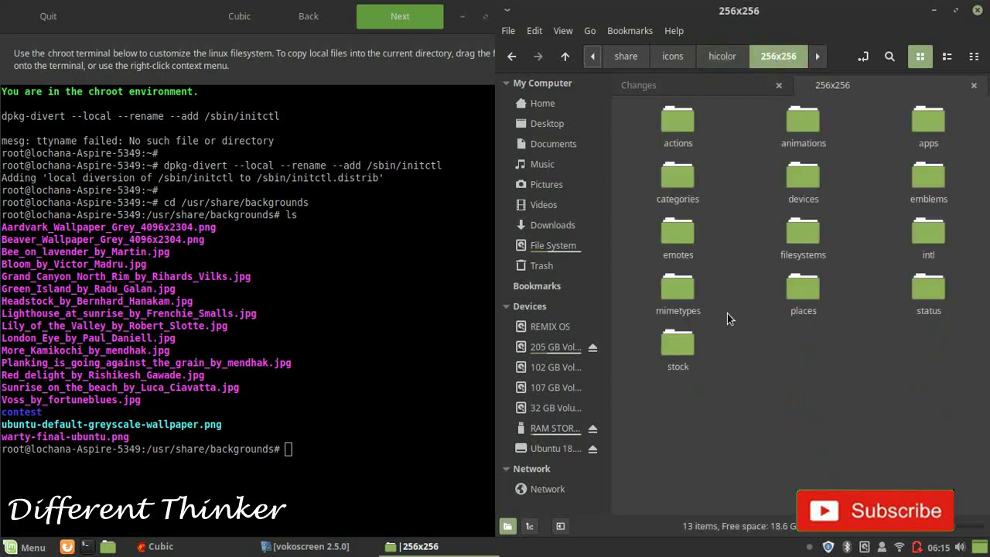
{"action": "left_click", "coordinate": [915, 136]}
{"action": "double_click", "coordinate": [919, 135]}
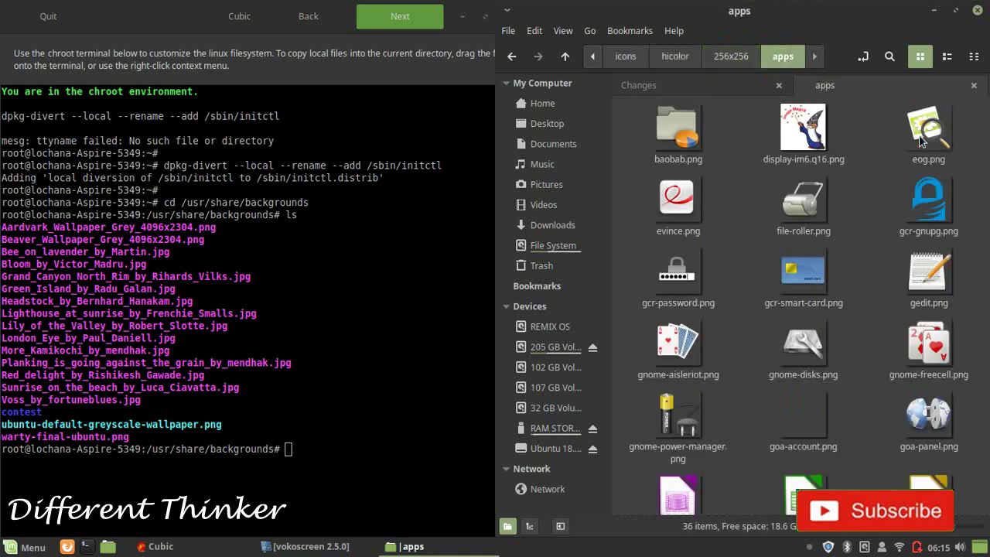
{"action": "left_click_drag", "start_coordinate": [985, 222], "coordinate": [985, 449]}
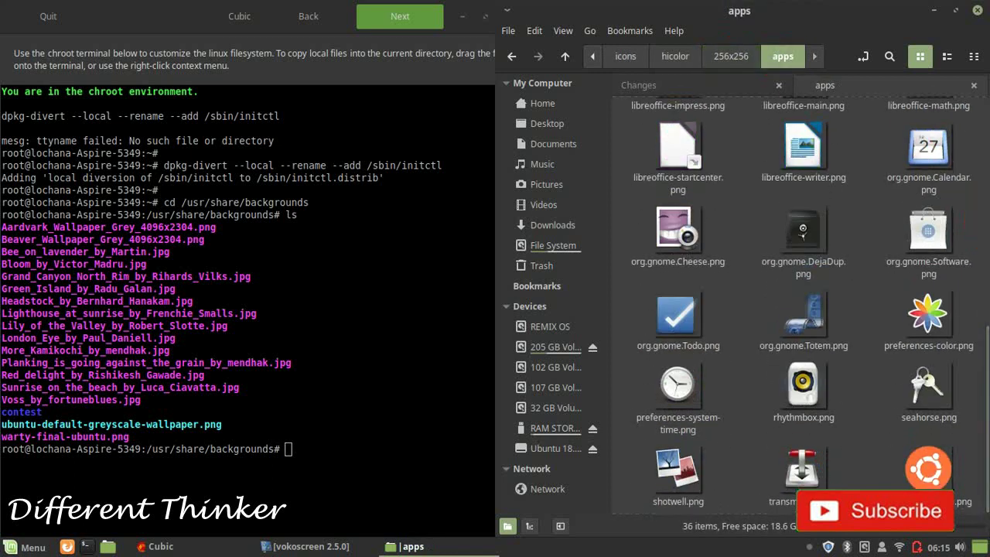
{"action": "left_click", "coordinate": [928, 468]}
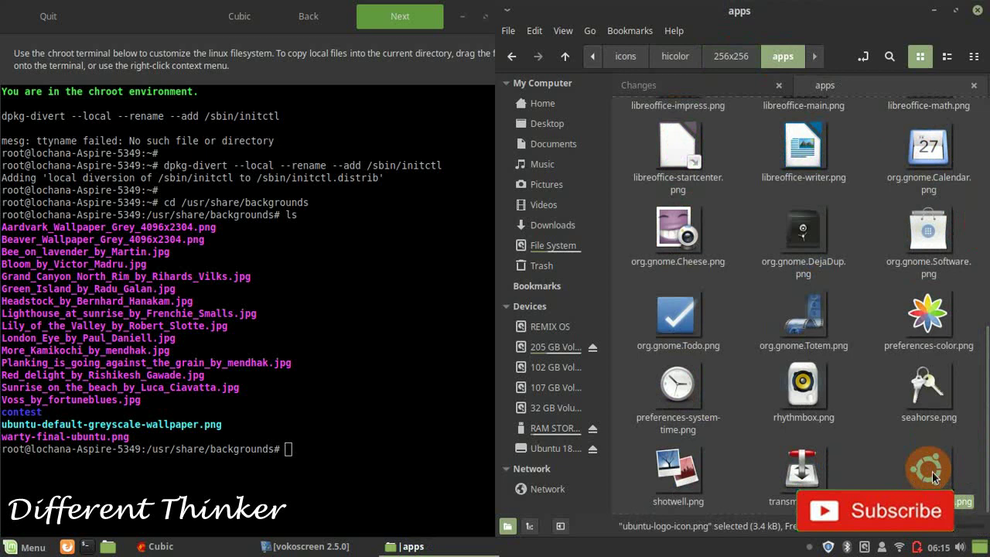
{"action": "left_click", "coordinate": [596, 61]}
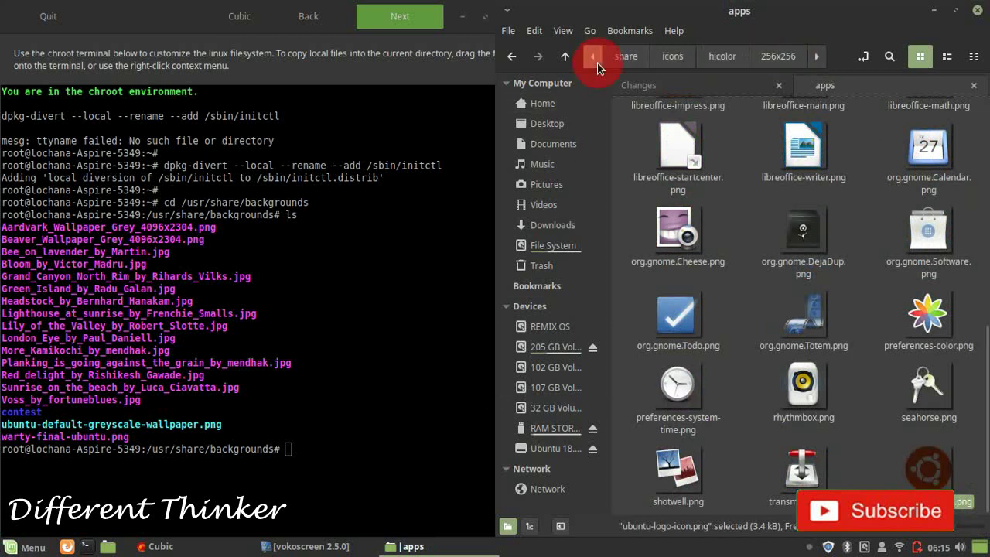
- Return Cubic's chroot terminal to the root directory with cd /
{"action": "left_click", "coordinate": [341, 478]}
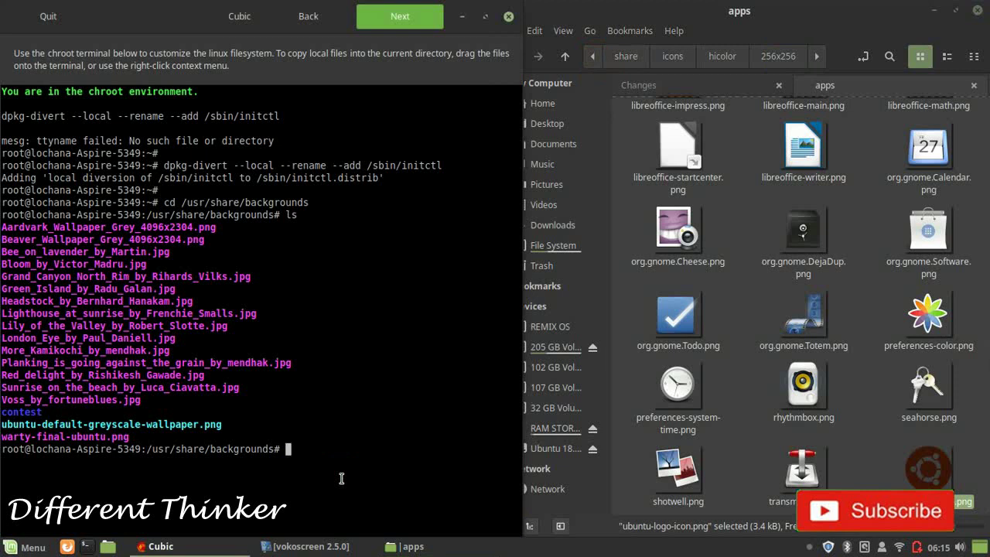
{"action": "type", "text": "cd /"}
{"action": "key", "text": "Return"}
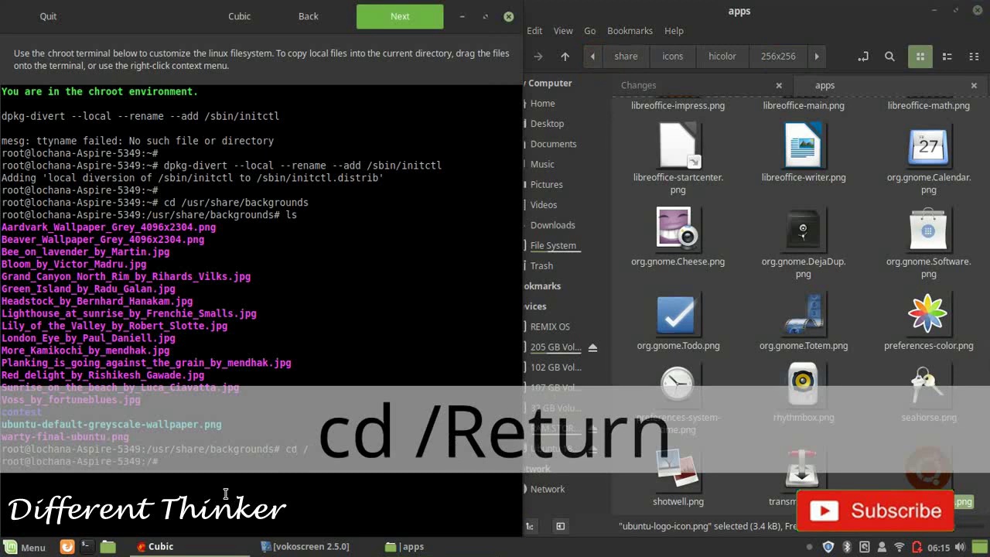
- Try to change the chroot terminal's directory with cd /usr/share/icons/hiclor/256*256/apps
{"action": "type", "text": "cd /"}
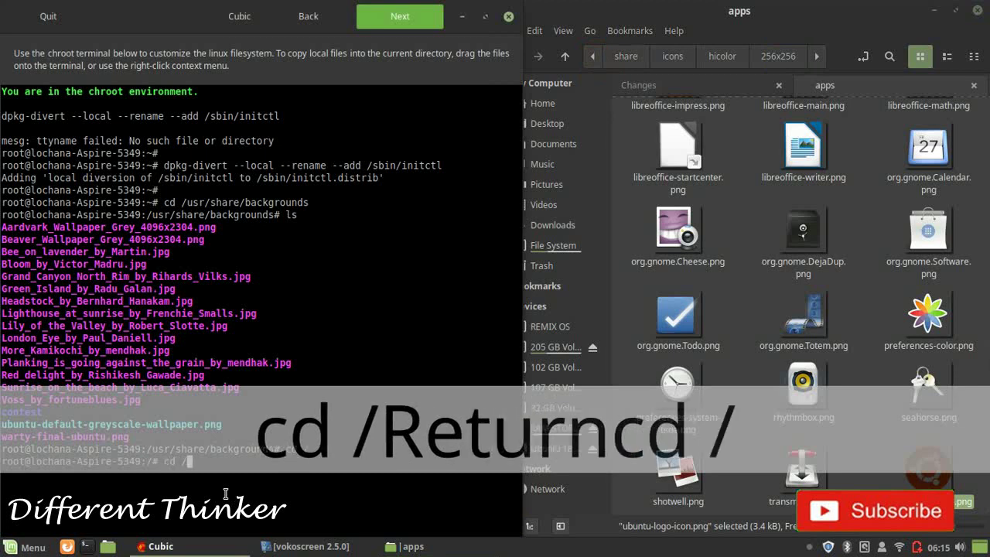
{"action": "type", "text": "usr/share"}
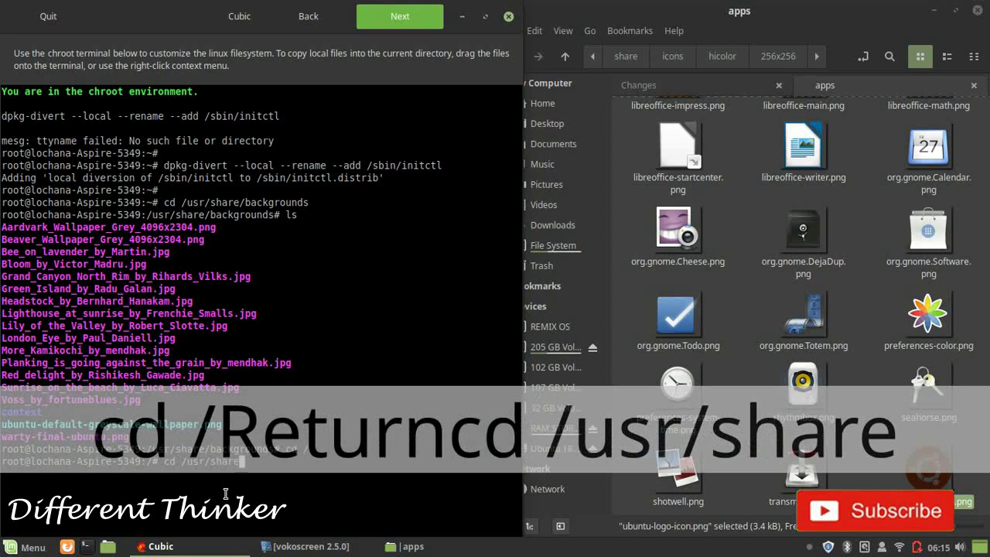
{"action": "type", "text": "/icons/"}
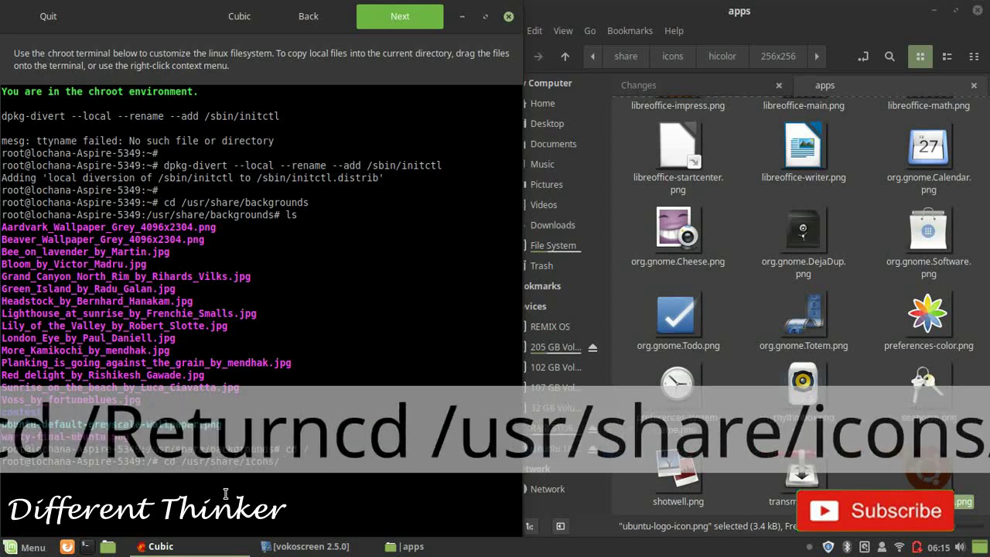
{"action": "type", "text": "hicol"}
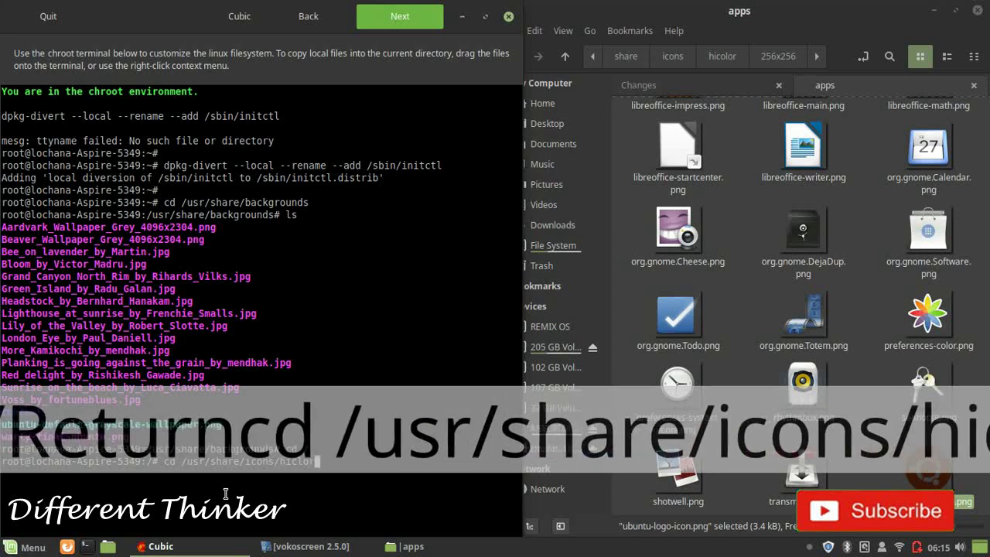
{"action": "type", "text": "r/"}
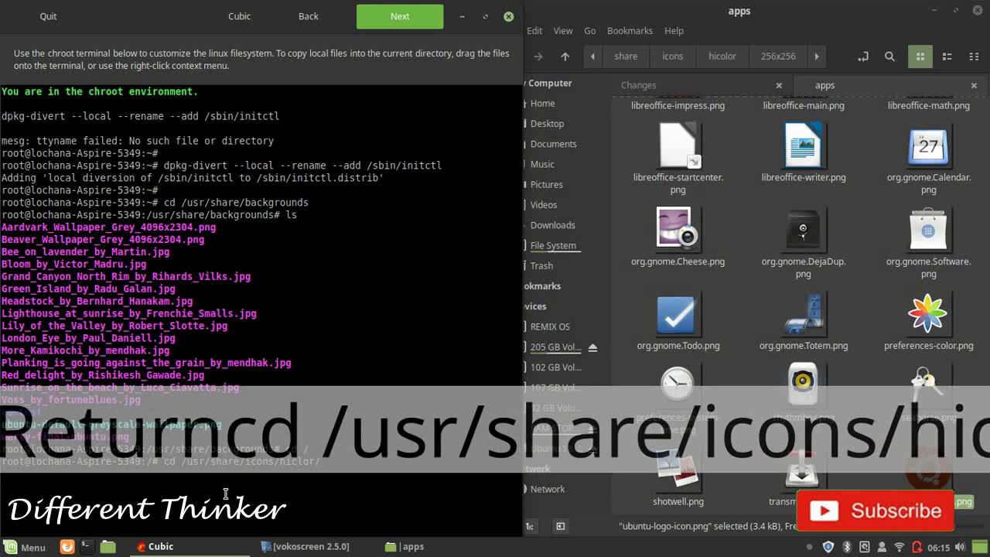
{"action": "type", "text": "256"}
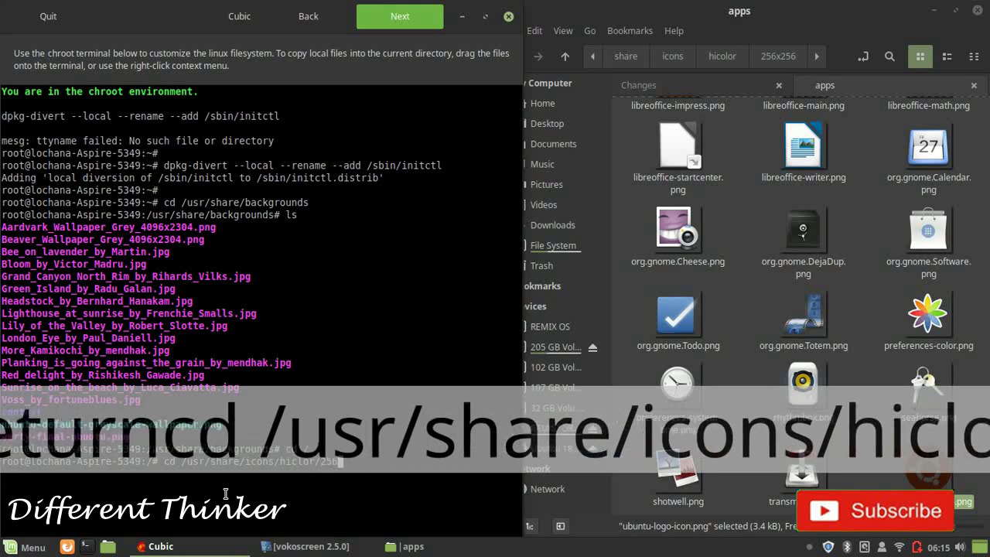
{"action": "type", "text": "*256"}
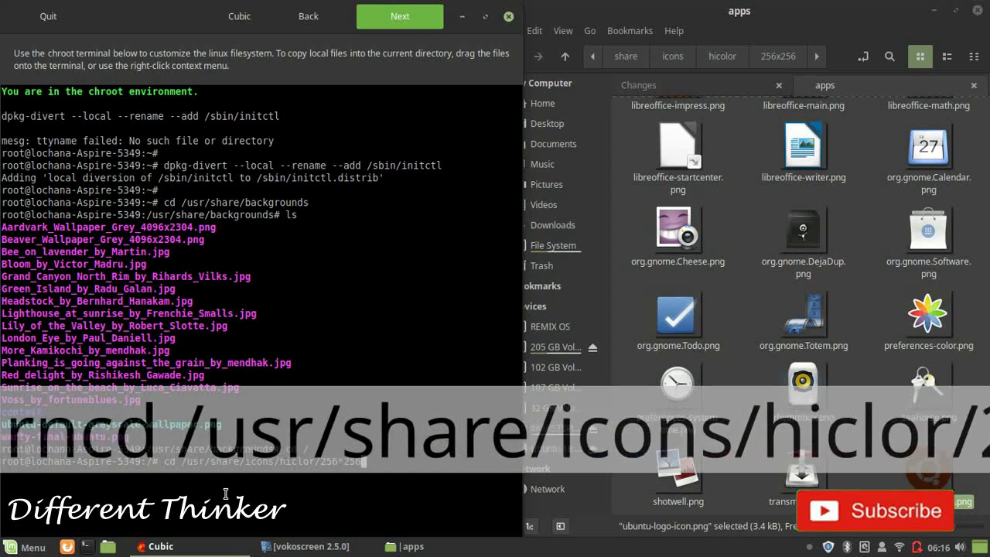
- Change the chroot terminal's directory to /usr/share/icons/hicolor/256x256/apps, using the path shown in the file manager
{"action": "left_click", "coordinate": [820, 62]}
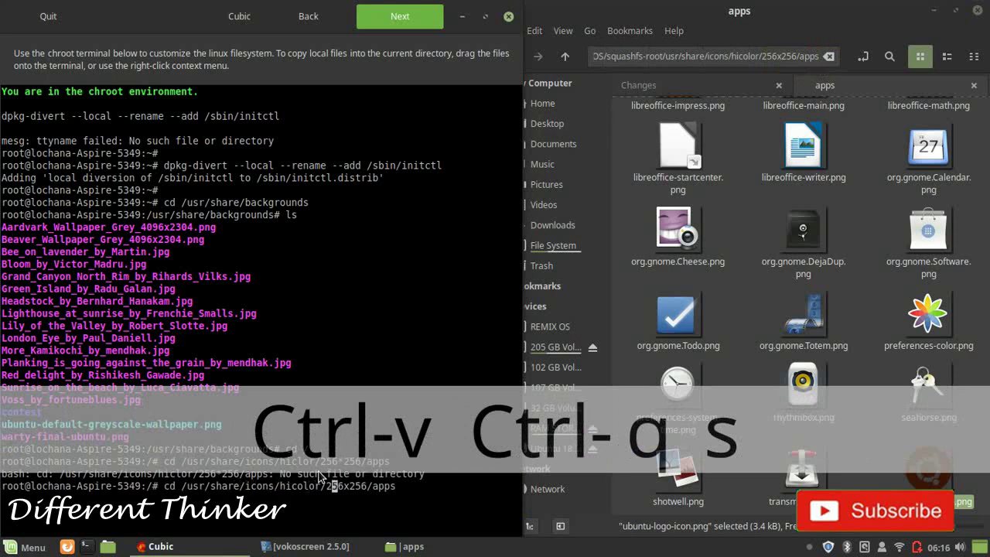
{"action": "key", "text": "Right"}
{"action": "key", "text": "Right"}
{"action": "key", "text": "Right"}
{"action": "key", "text": "Right"}
{"action": "key", "text": "Right"}
{"action": "key", "text": "Right"}
{"action": "key", "text": "Right"}
{"action": "key", "text": "Right"}
{"action": "key", "text": "Right"}
{"action": "key", "text": "Right"}
{"action": "key", "text": "Right"}
{"action": "key", "text": "Return"}
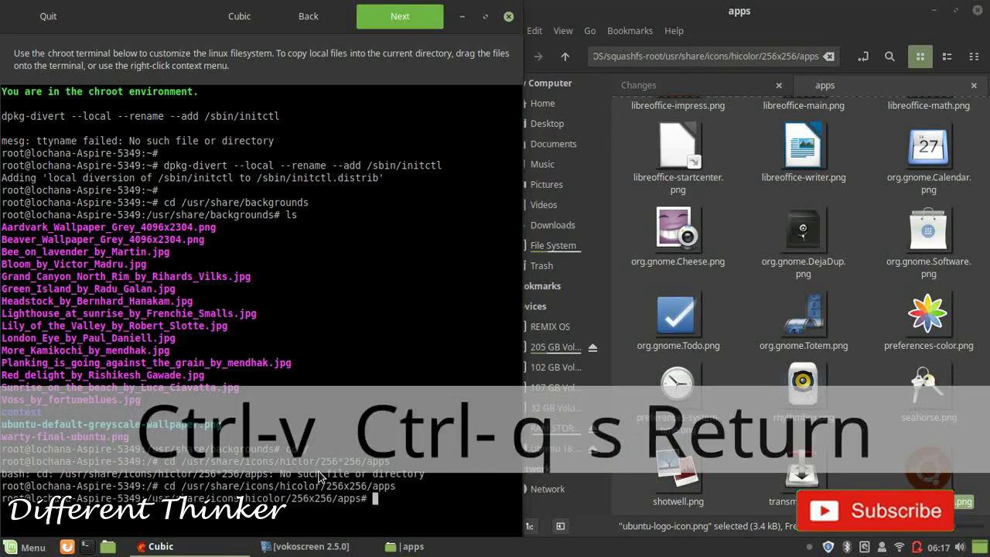
- List the contents of the current apps directory in the chroot terminal with ls and look through the listing
{"action": "type", "text": "ls"}
{"action": "key", "text": "Return"}
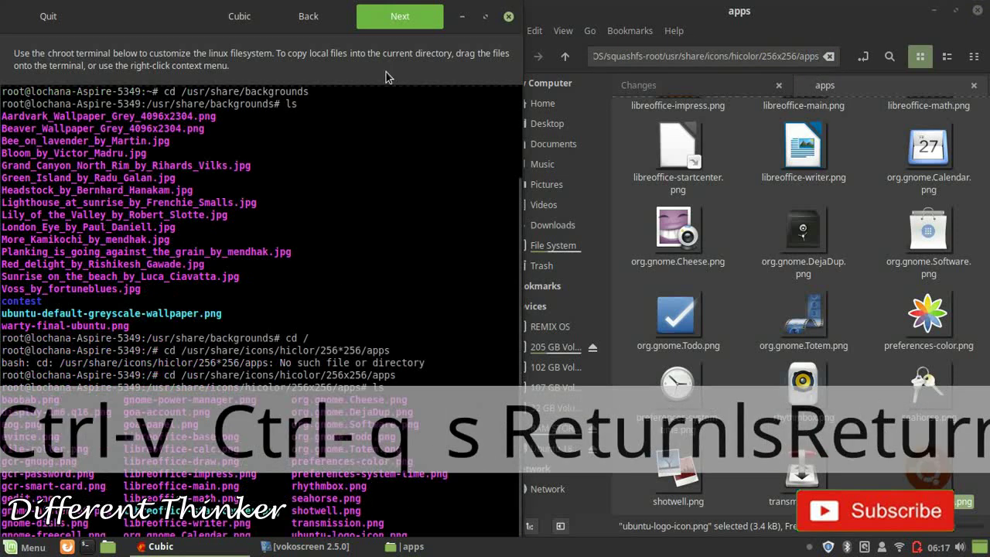
{"action": "left_click", "coordinate": [519, 257]}
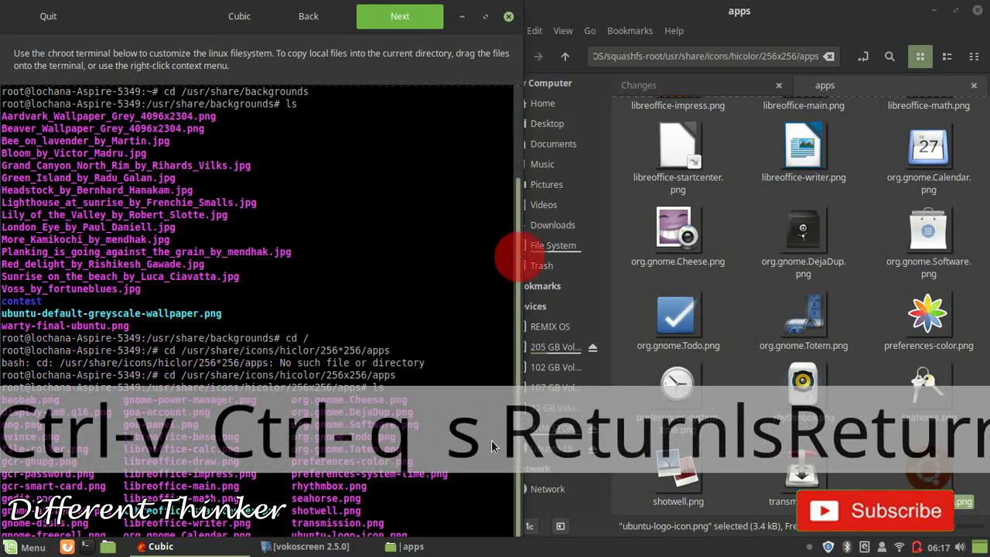
{"action": "mouse_move", "coordinate": [176, 19]}
{"action": "left_mouse_down"}
{"action": "mouse_move", "coordinate": [338, 12]}
{"action": "mouse_move", "coordinate": [91, 3]}
{"action": "mouse_move", "coordinate": [175, 6]}
{"action": "left_mouse_up"}
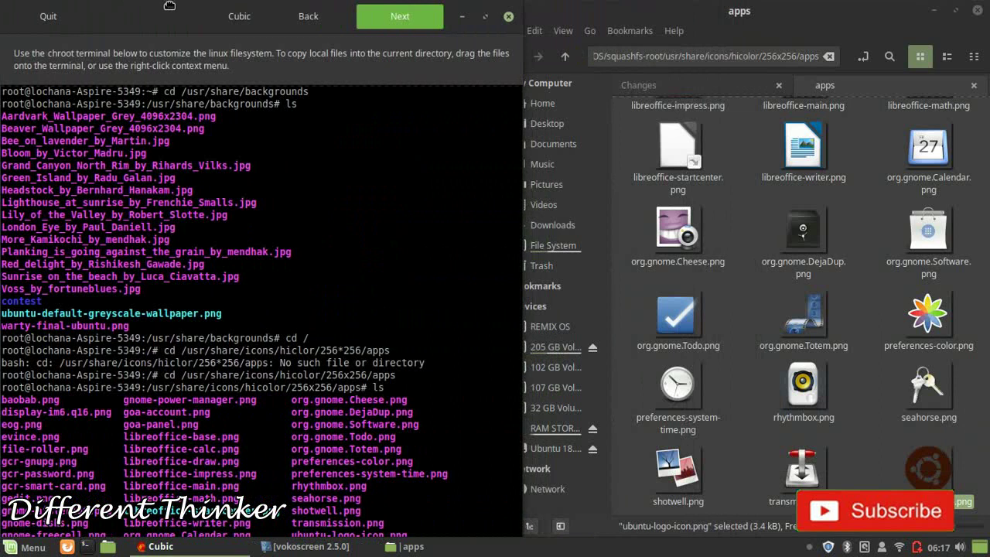
{"action": "left_click_drag", "start_coordinate": [348, 533], "coordinate": [290, 536]}
{"action": "left_click", "coordinate": [421, 490]}
- Open the Details-logo folder inside Changes in the file manager and preview ubuntu-logo-icon.png
{"action": "left_click", "coordinate": [720, 87]}
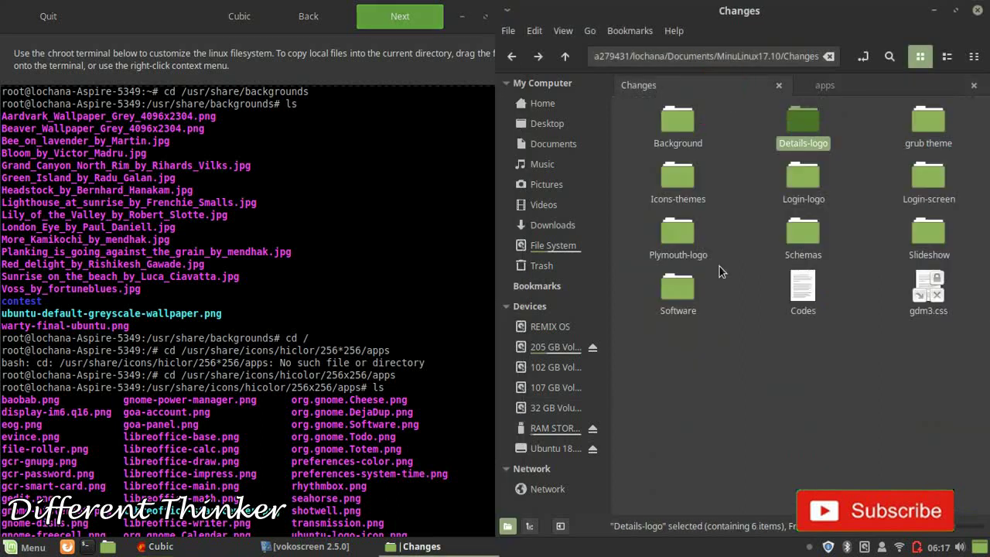
{"action": "double_click", "coordinate": [806, 137]}
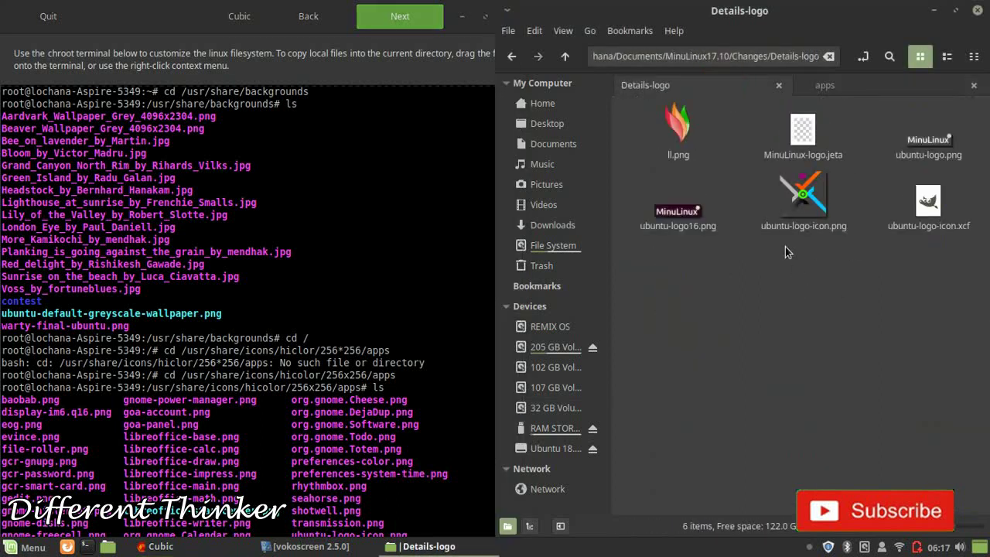
{"action": "left_click", "coordinate": [808, 226]}
{"action": "left_click", "coordinate": [807, 299]}
{"action": "left_click", "coordinate": [592, 432]}
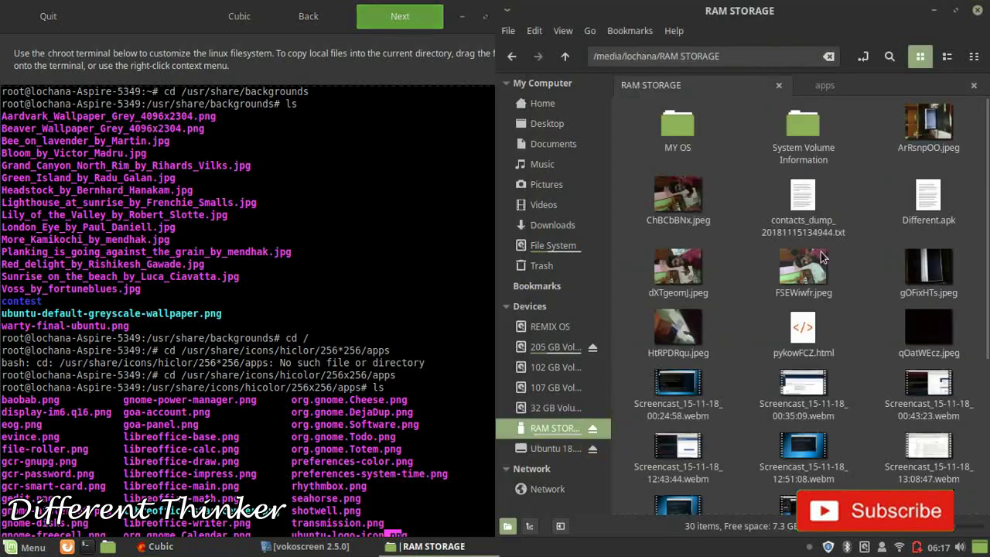
{"action": "left_click", "coordinate": [511, 56]}
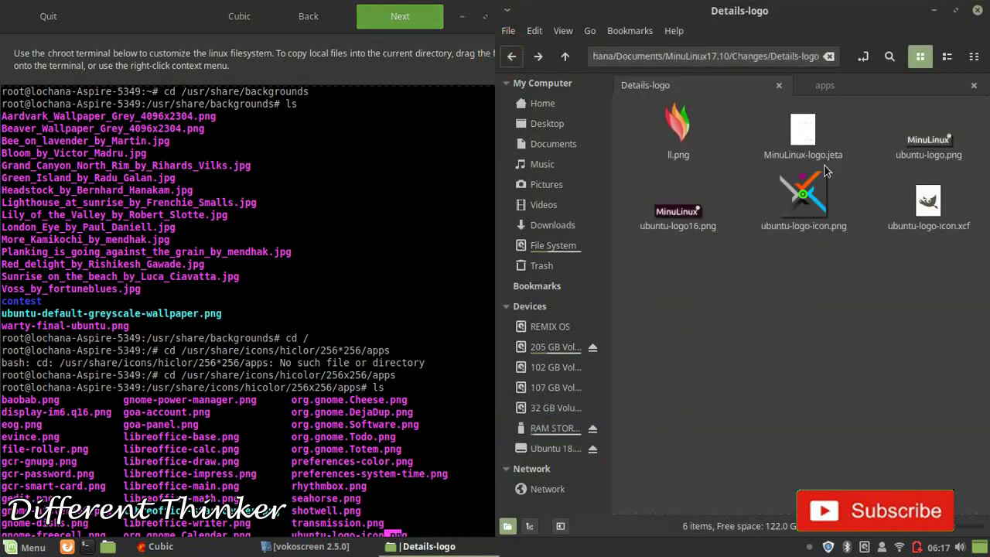
{"action": "double_click", "coordinate": [805, 195]}
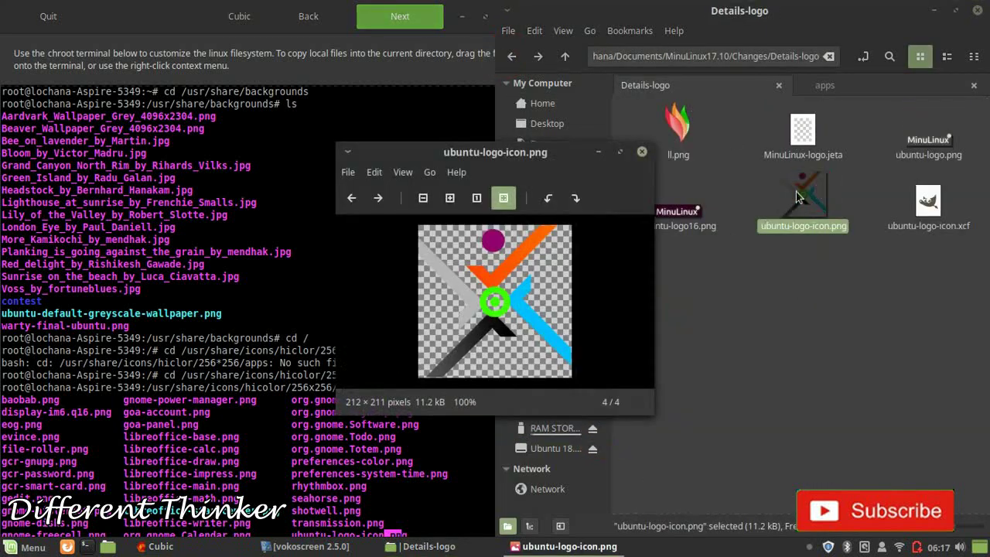
{"action": "left_click", "coordinate": [642, 151]}
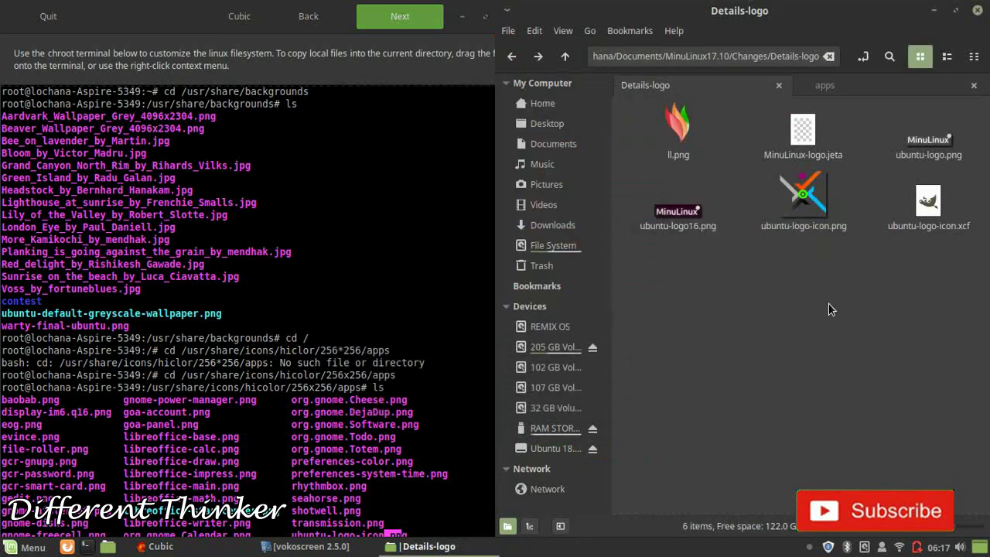
- Copy ubuntu-logo-icon.png from the Details-logo folder into the chroot's /usr/share/icons/hicolor/256x256/apps directory
{"action": "left_click", "coordinate": [819, 207]}
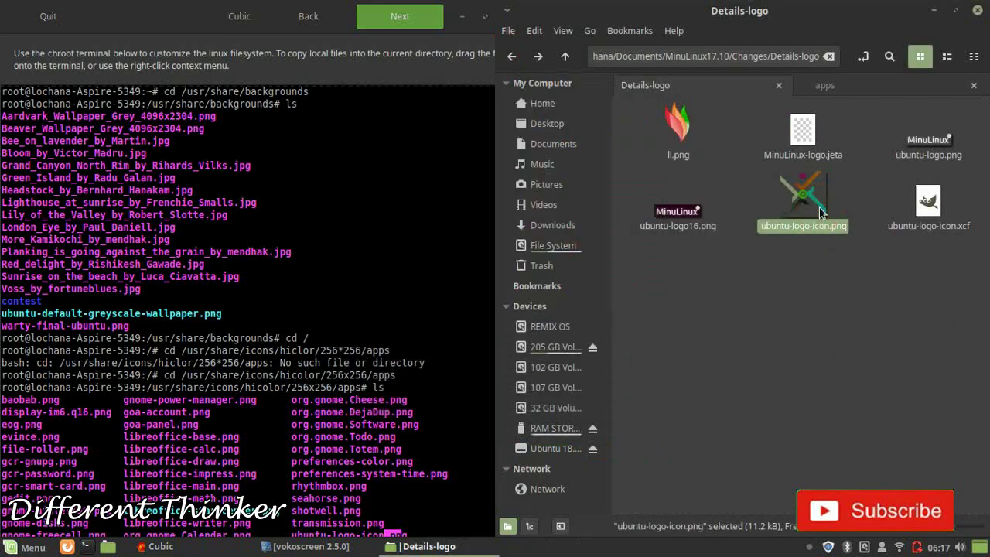
{"action": "left_click_drag", "start_coordinate": [792, 207], "coordinate": [442, 501]}
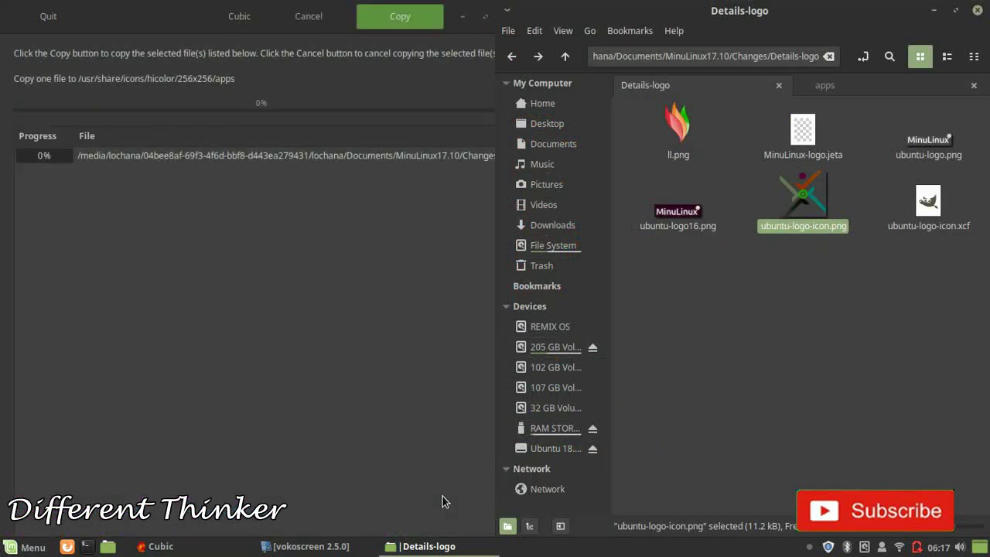
{"action": "left_click", "coordinate": [401, 19]}
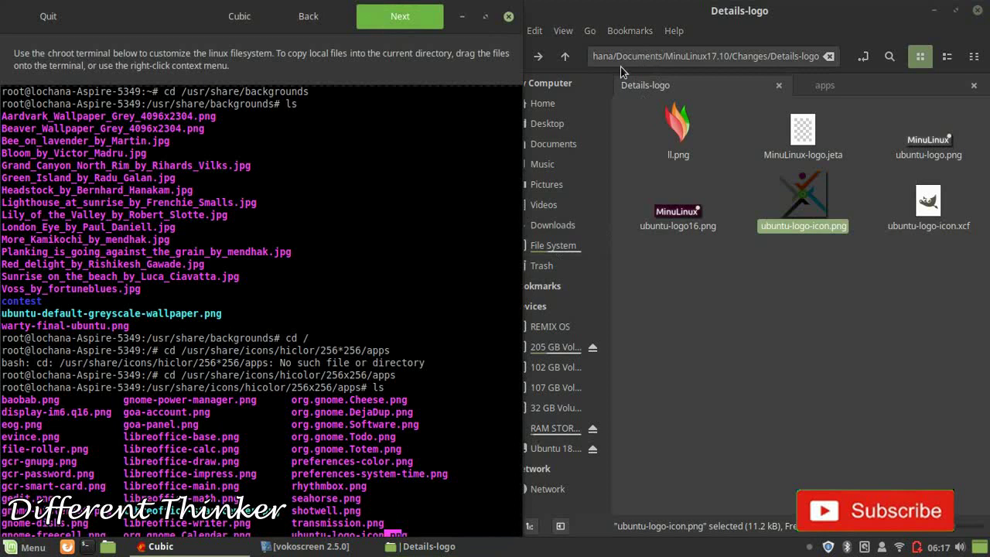
- Return the file manager from Details-logo to the MinuLinux17.10/Changes folder by shortening the location path
{"action": "left_click", "coordinate": [814, 87]}
{"action": "left_click", "coordinate": [683, 87]}
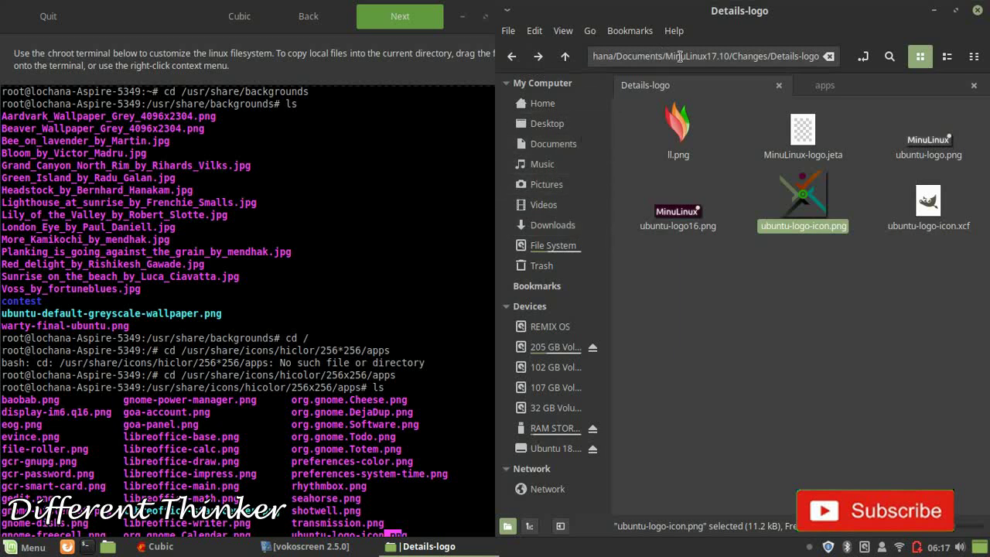
{"action": "left_click", "coordinate": [807, 54]}
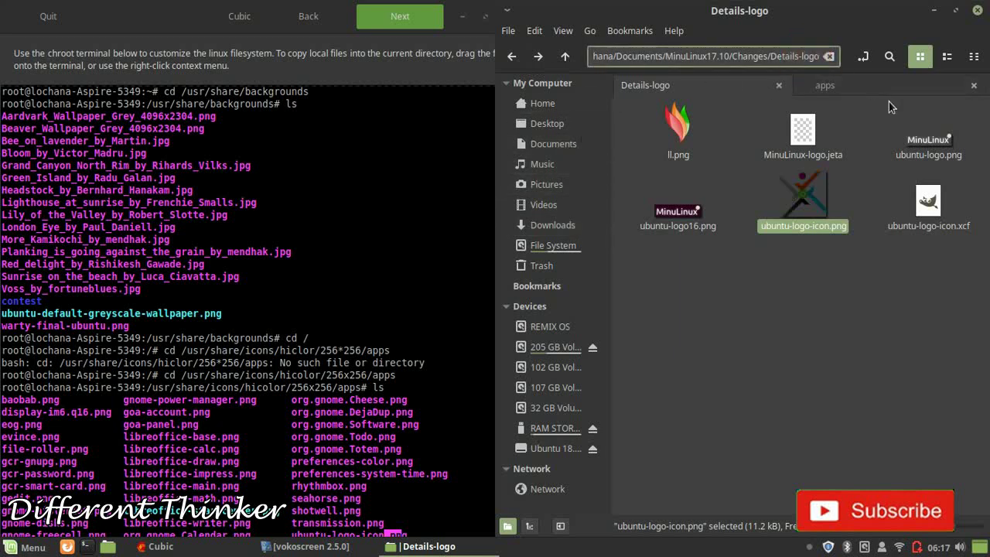
{"action": "key", "text": "s"}
{"action": "key", "text": "s"}
{"action": "key", "text": "s"}
{"action": "key", "text": "BackSpace"}
{"action": "key", "text": "BackSpace"}
{"action": "key", "text": "BackSpace"}
{"action": "key", "text": "BackSpace"}
{"action": "key", "text": "BackSpace"}
{"action": "key", "text": "BackSpace"}
{"action": "key", "text": "BackSpace"}
{"action": "key", "text": "BackSpace"}
{"action": "key", "text": "BackSpace"}
{"action": "key", "text": "BackSpace"}
{"action": "key", "text": "BackSpace"}
{"action": "key", "text": "BackSpace"}
{"action": "key", "text": "BackSpace"}
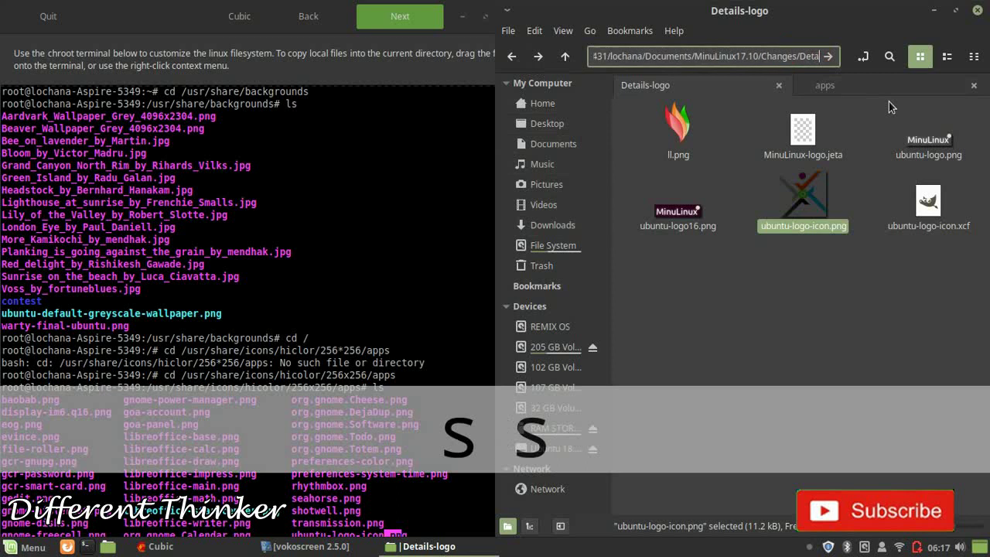
{"action": "key", "text": "Return"}
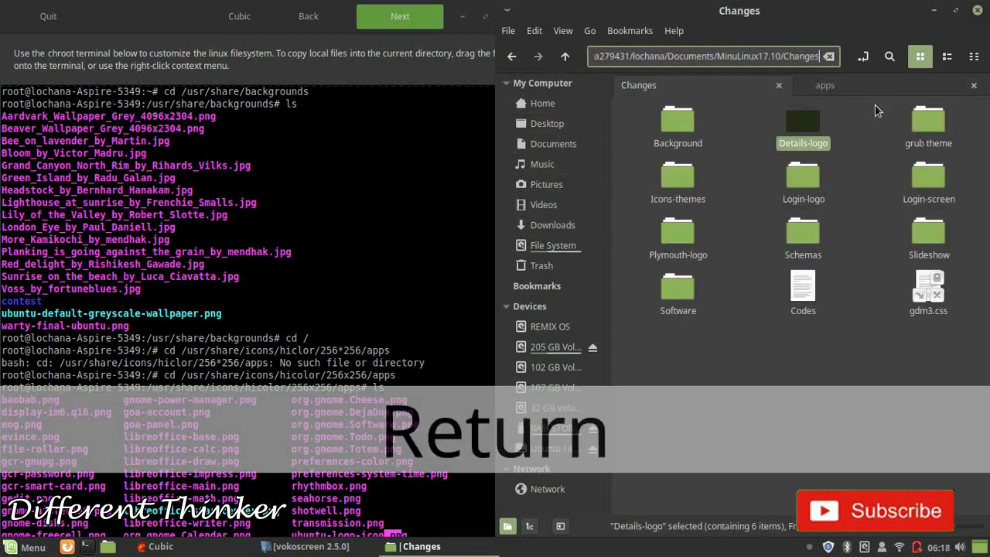
{"action": "left_click", "coordinate": [879, 170]}
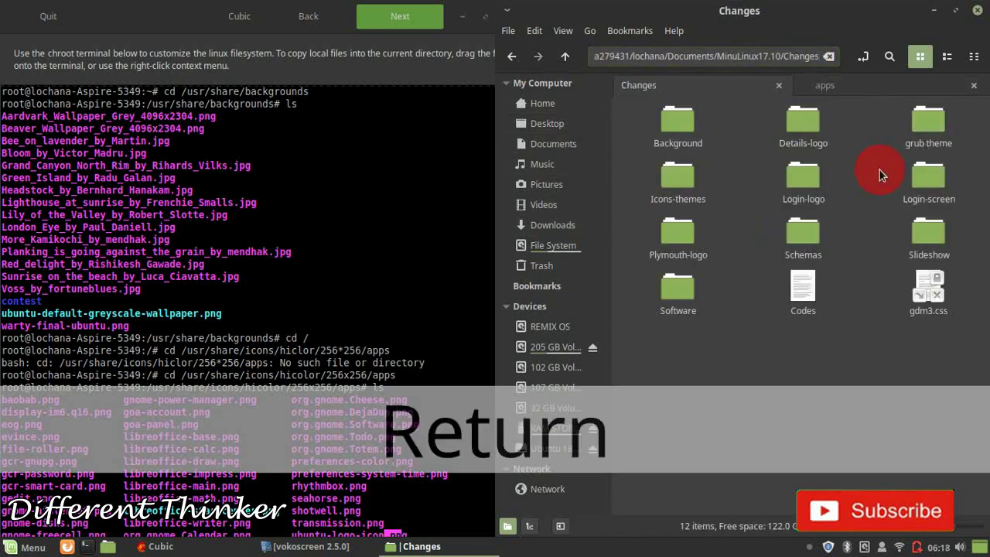
- Open the Plymouth-logo/plymouth/themes folder inside Changes in the file manager
{"action": "double_click", "coordinate": [686, 235]}
{"action": "double_click", "coordinate": [675, 123]}
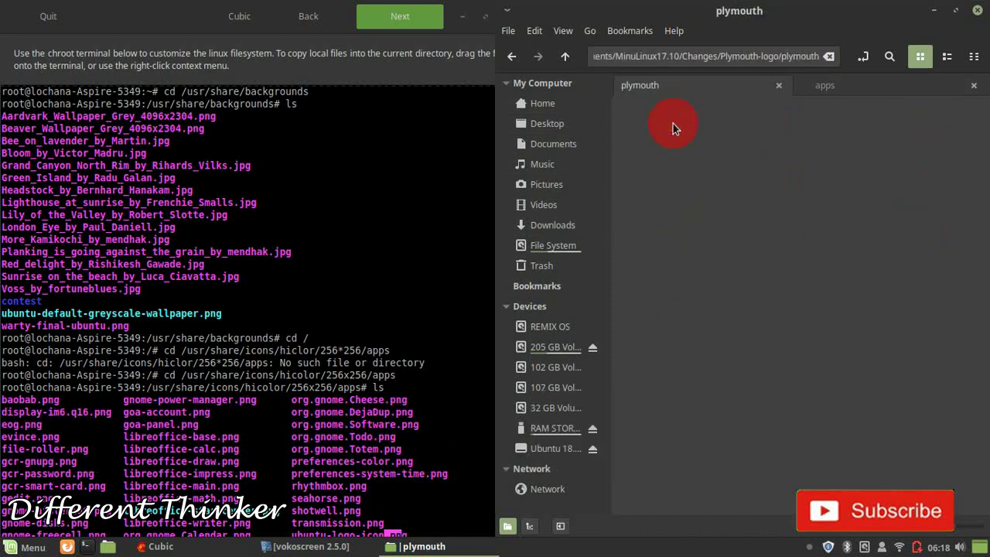
{"action": "double_click", "coordinate": [673, 123]}
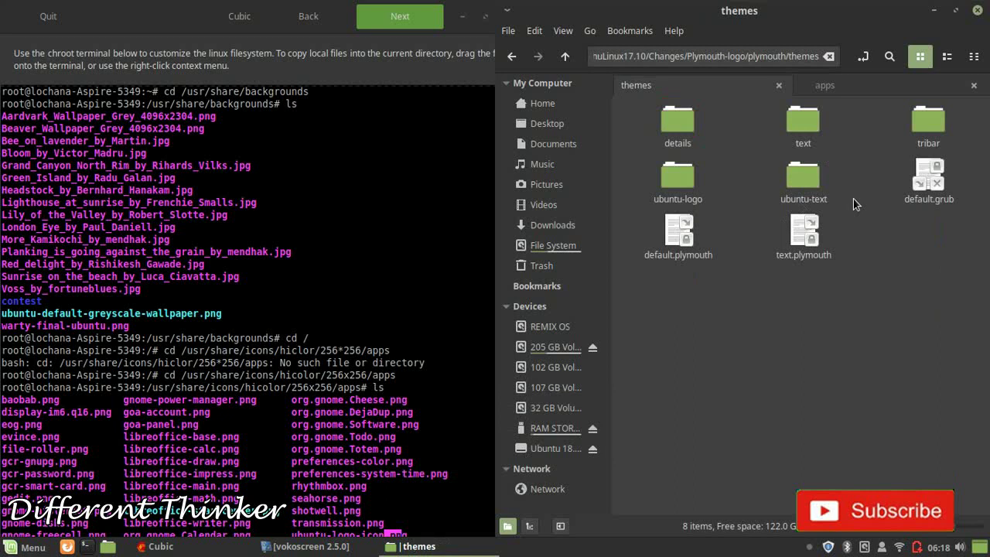
- Move Cubic's chroot terminal up four levels to /usr/share by running cd .. repeatedly
{"action": "left_click", "coordinate": [438, 494]}
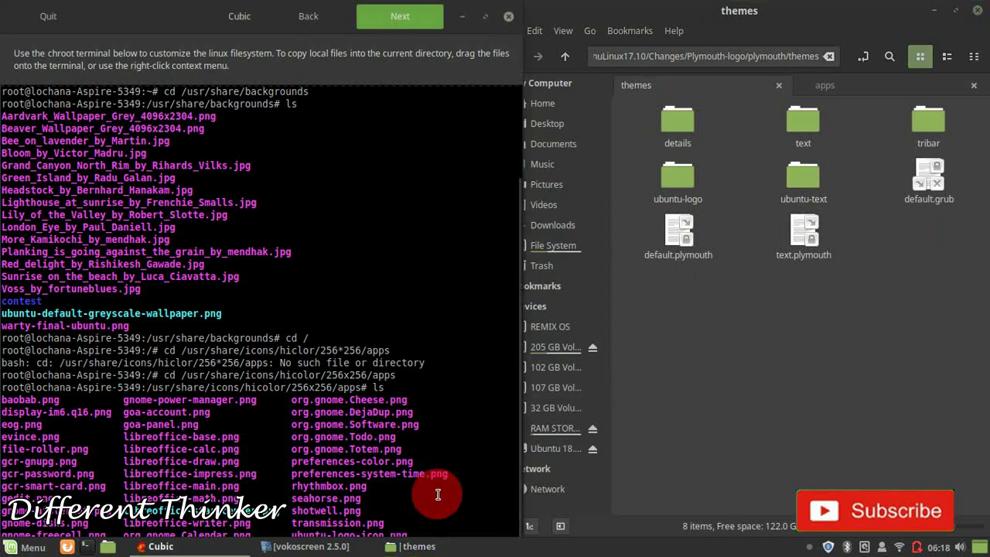
{"action": "type", "text": "cd "}
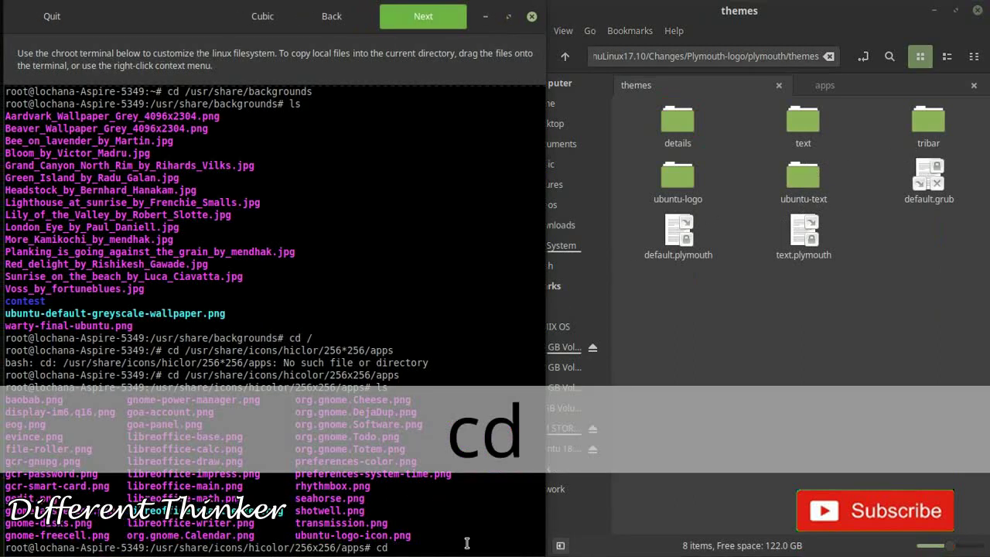
{"action": "type", "text": ".."}
{"action": "key", "text": "Return"}
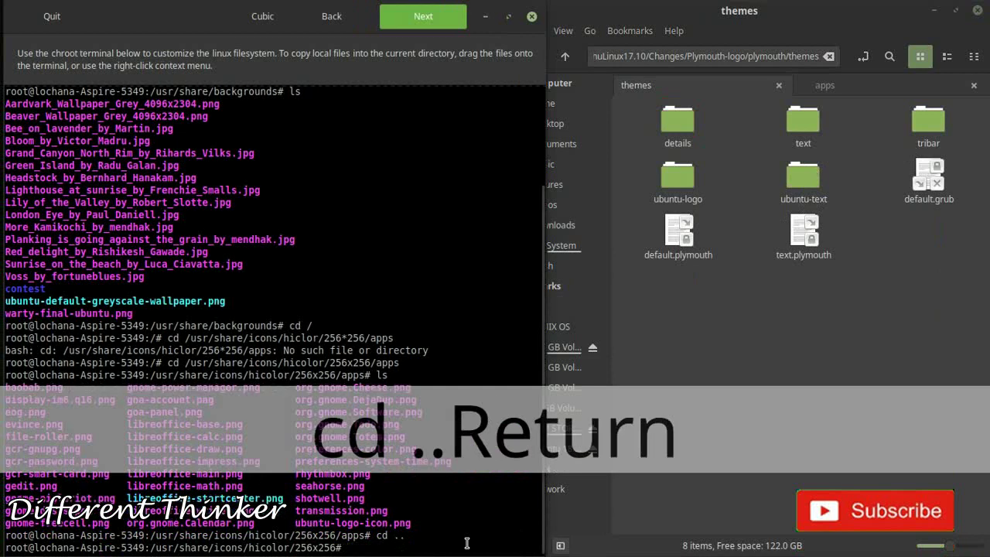
{"action": "type", "text": "cd .."}
{"action": "key", "text": "Return"}
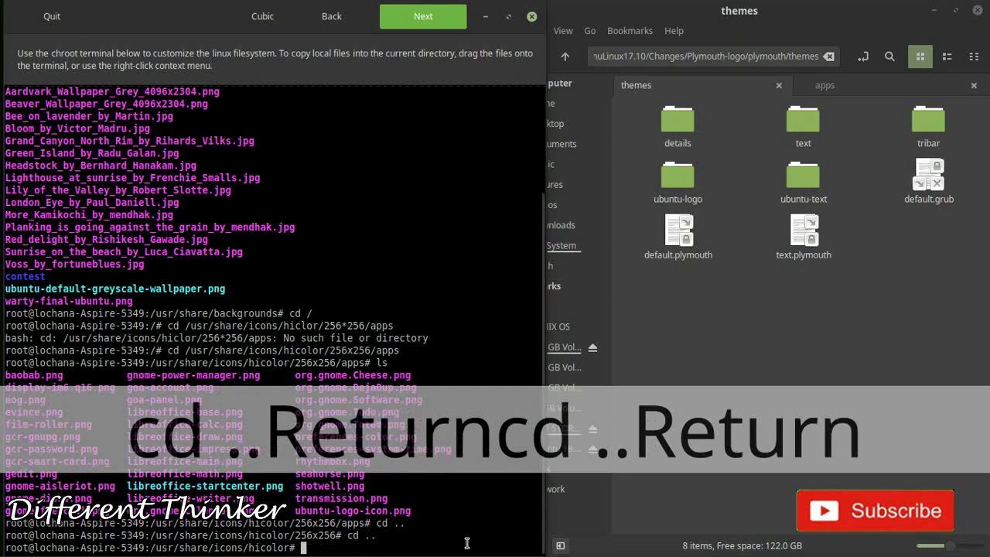
{"action": "type", "text": "cd .."}
{"action": "key", "text": "Return"}
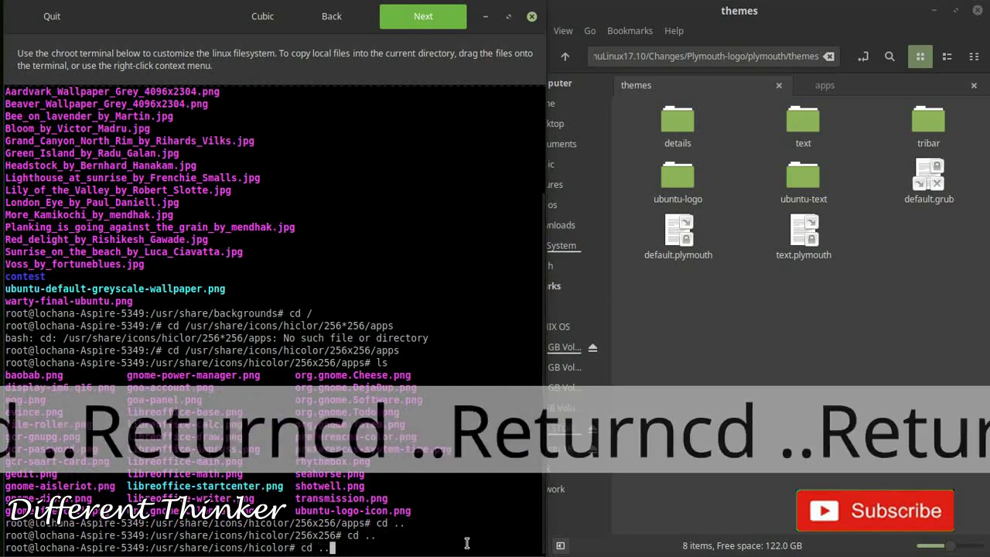
{"action": "type", "text": "cd .."}
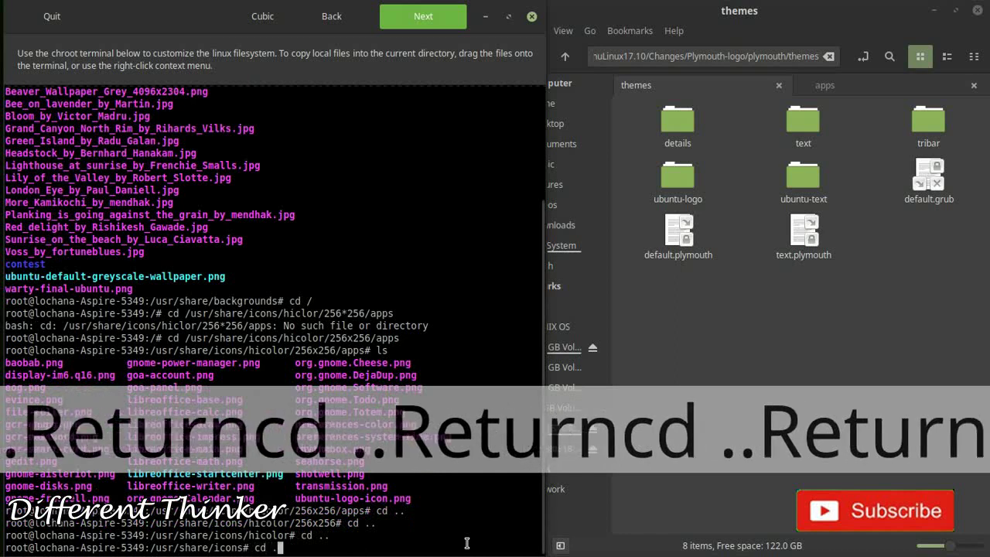
{"action": "key", "text": "Return"}
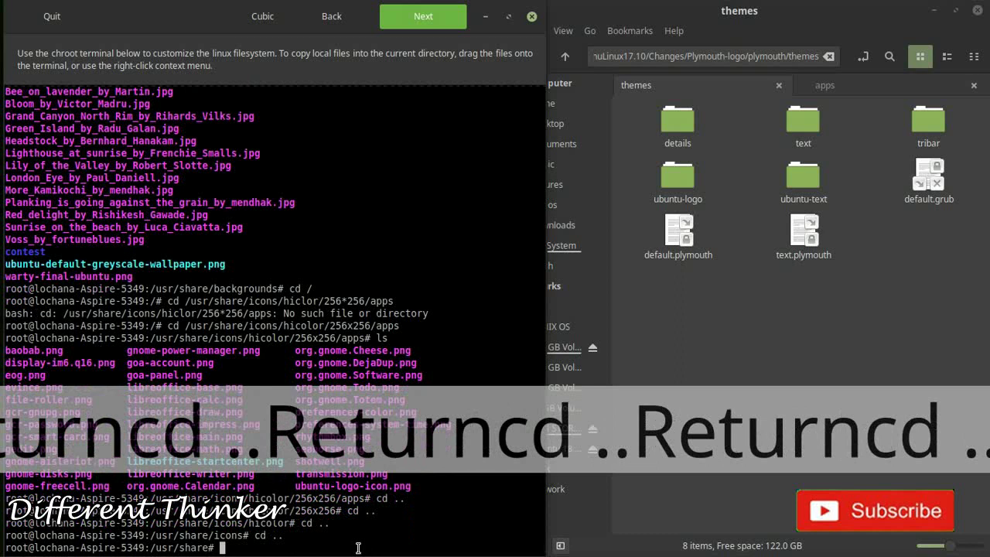
- Try to change the chroot terminal's directory with cd /plymouth, checking squashfs-root/usr/share/plymouth in the file manager's second folder view
{"action": "type", "text": "cd"}
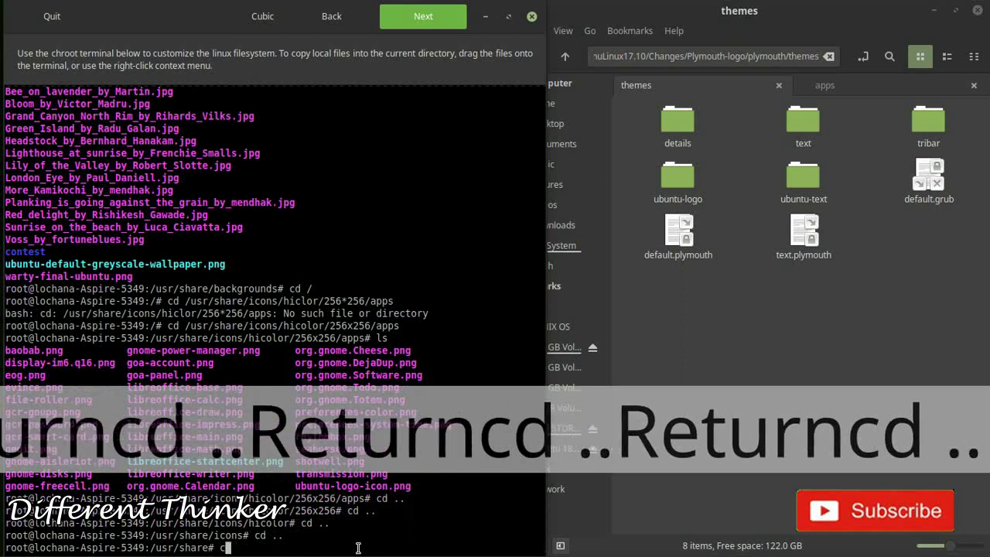
{"action": "key", "text": "BackSpace"}
{"action": "key", "text": "BackSpace"}
{"action": "type", "text": "cd /"}
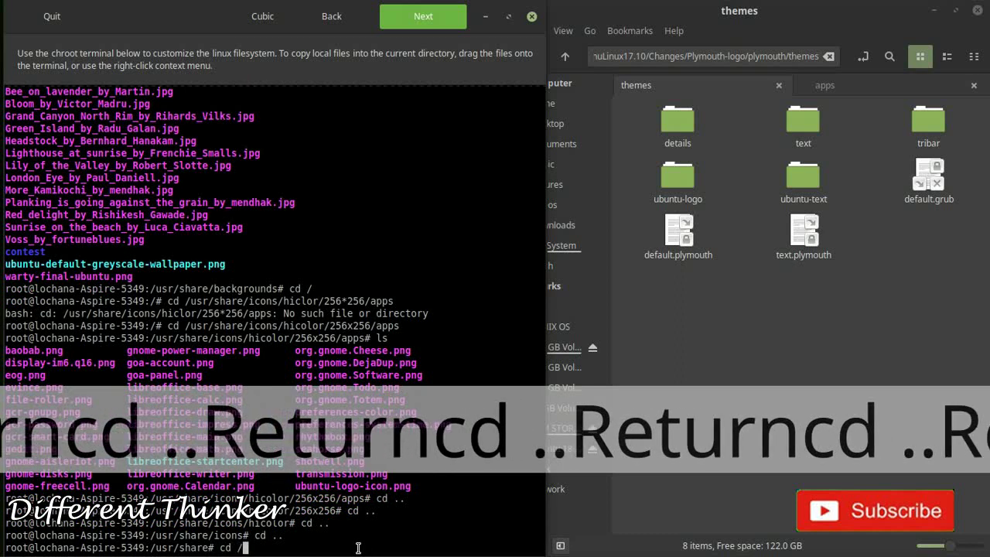
{"action": "type", "text": "ply"}
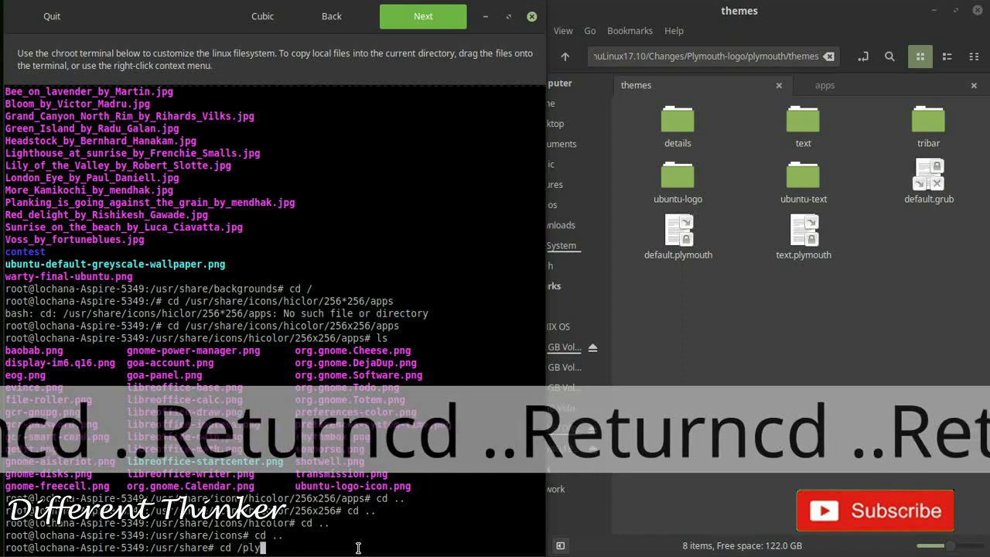
{"action": "type", "text": "mouth"}
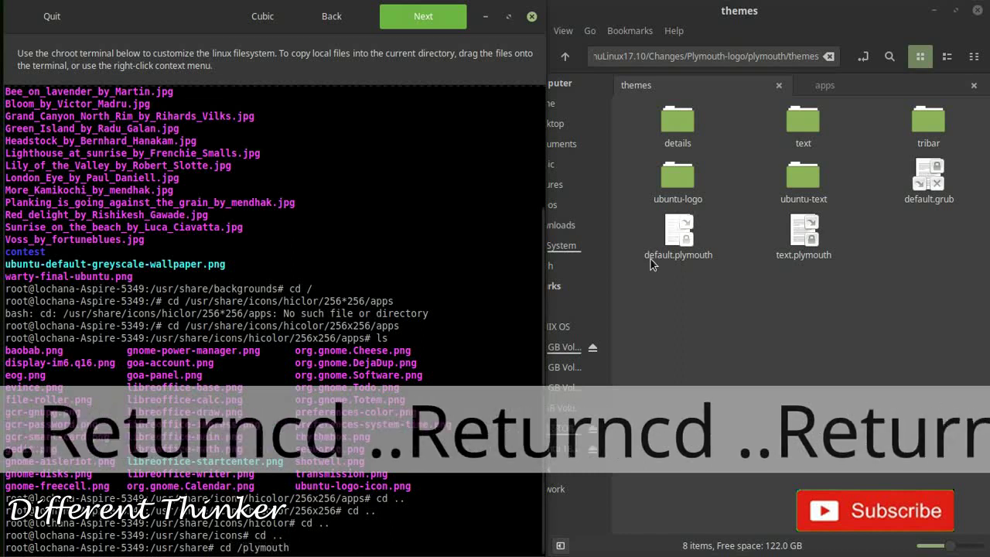
{"action": "left_click", "coordinate": [825, 85]}
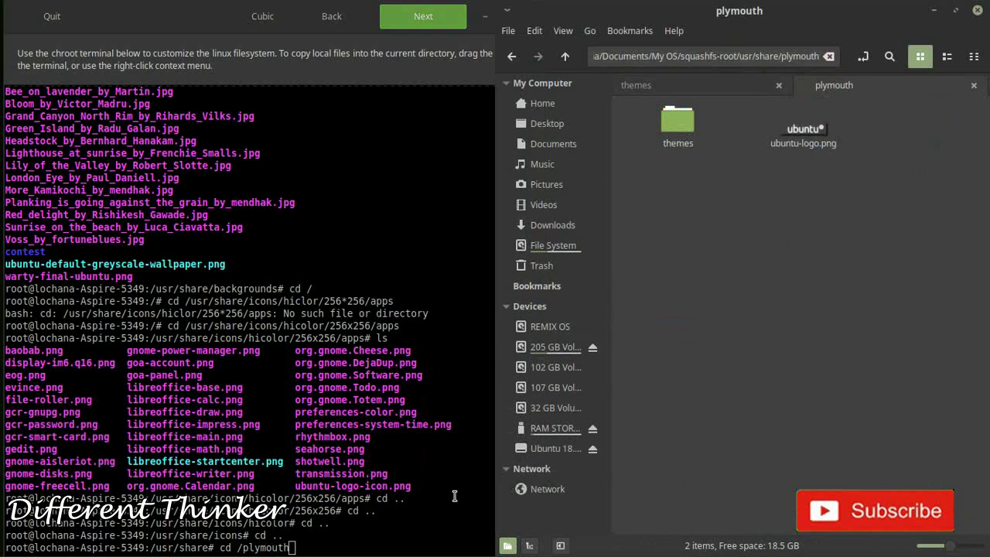
{"action": "left_click", "coordinate": [400, 544]}
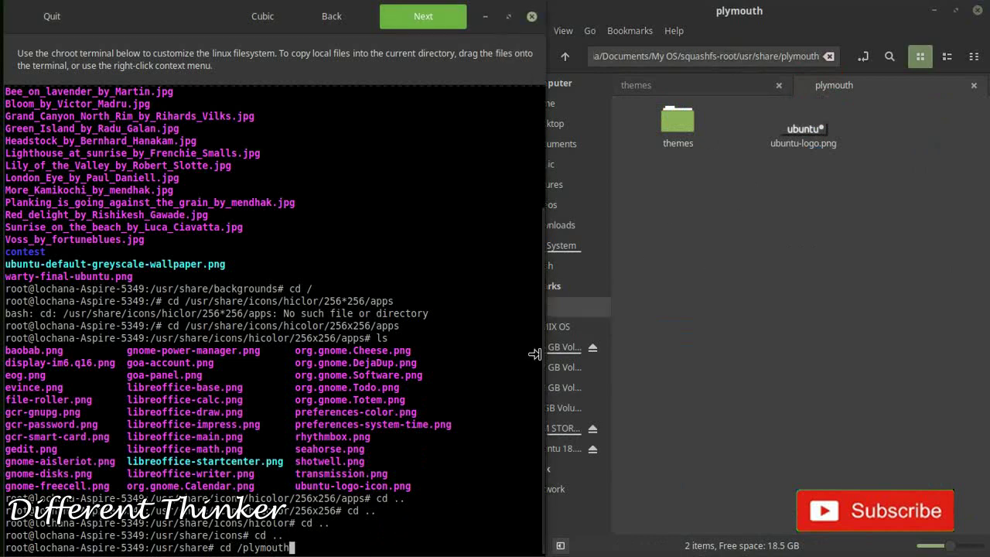
{"action": "type", "text": "cd /plymouth"}
{"action": "left_click", "coordinate": [416, 532]}
{"action": "key", "text": "Return"}
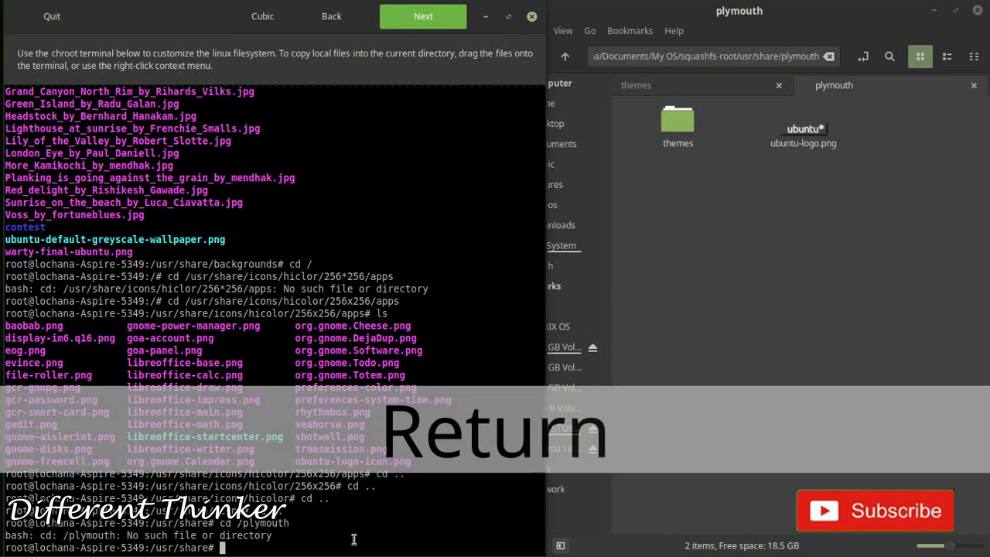
- Change the chroot terminal's directory with cd plymouth and list the folder's contents with ls
{"action": "type", "text": "cd plymouth"}
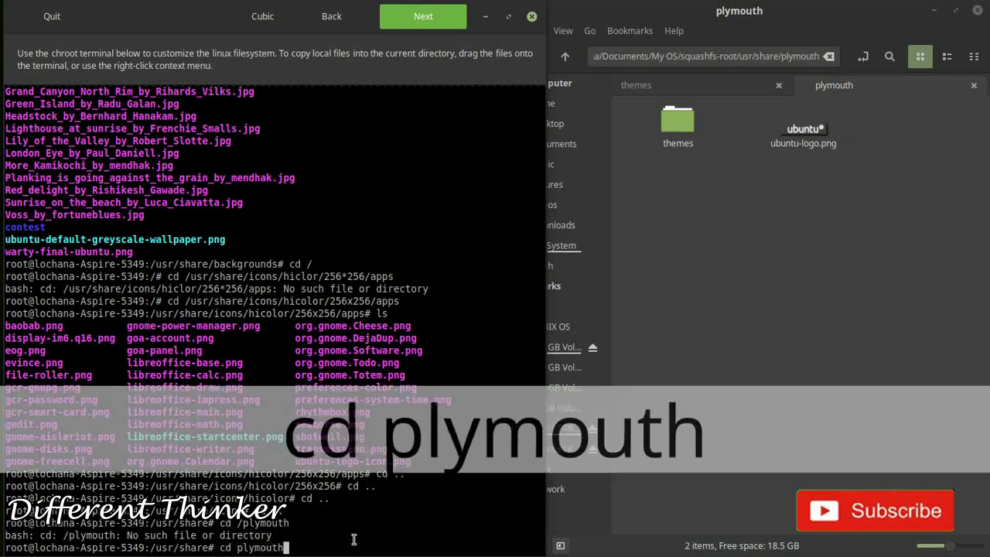
{"action": "key", "text": "Return"}
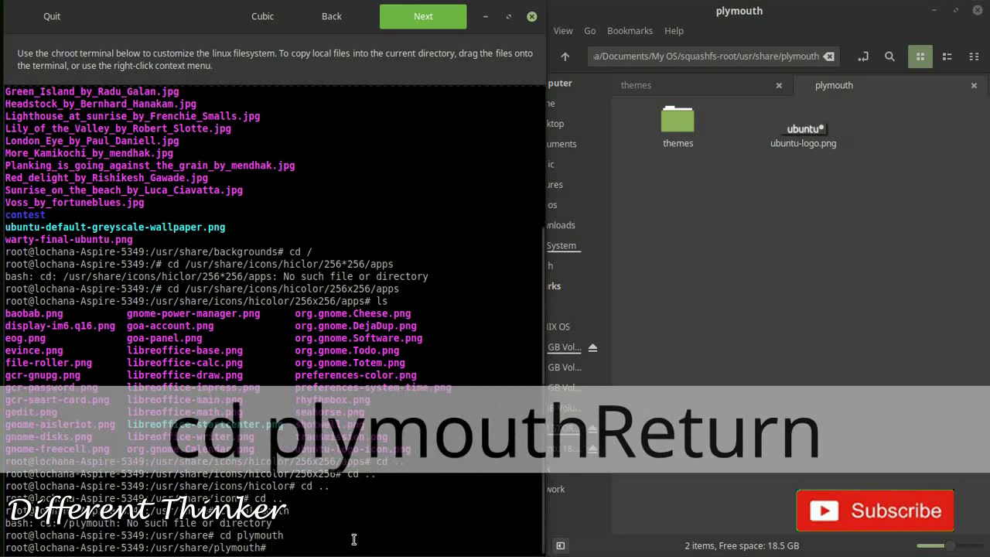
{"action": "type", "text": "ls"}
{"action": "key", "text": "Return"}
- Try to enter the themes directory in the chroot terminal with the commands themes and cd thmes
{"action": "type", "text": "themes"}
{"action": "key", "text": "Return"}
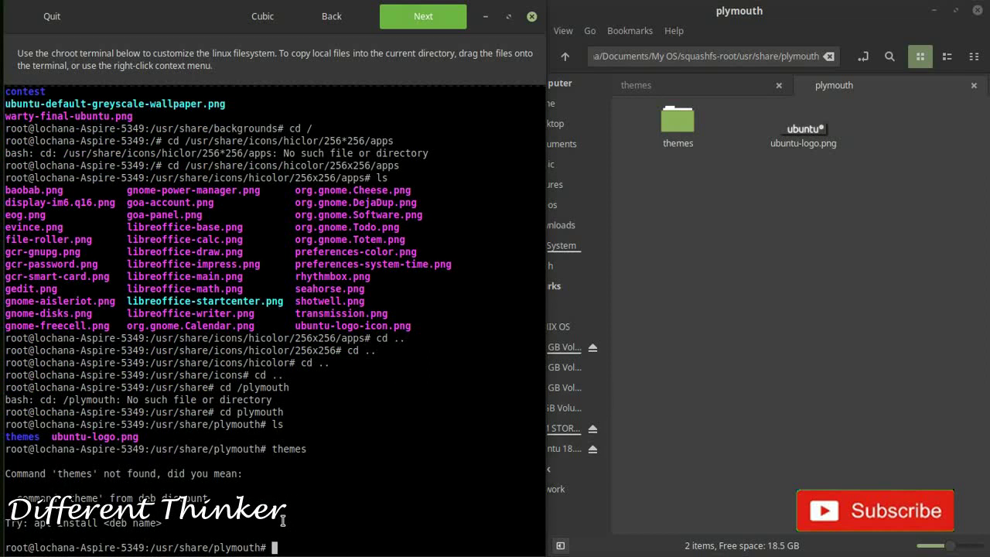
{"action": "type", "text": "cd thmes"}
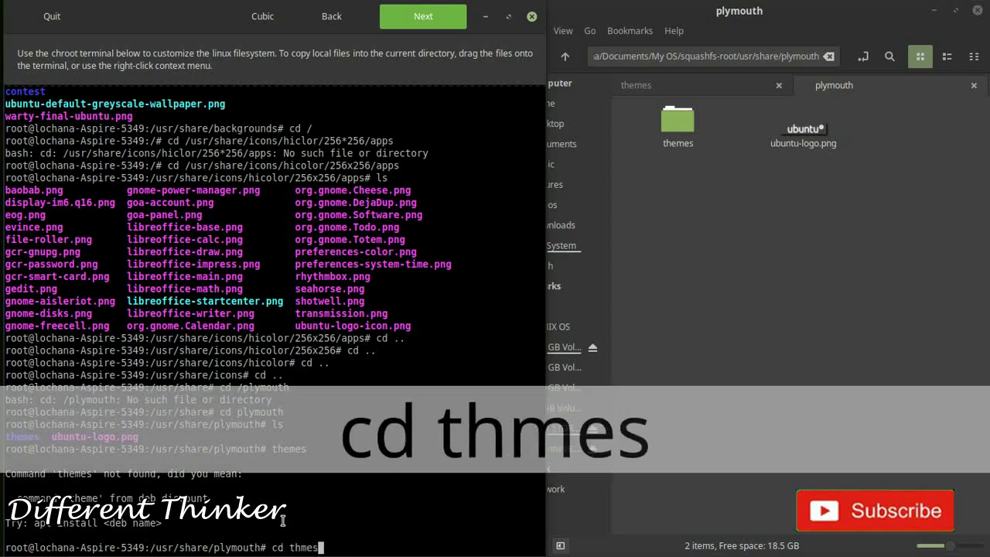
{"action": "key", "text": "Return"}
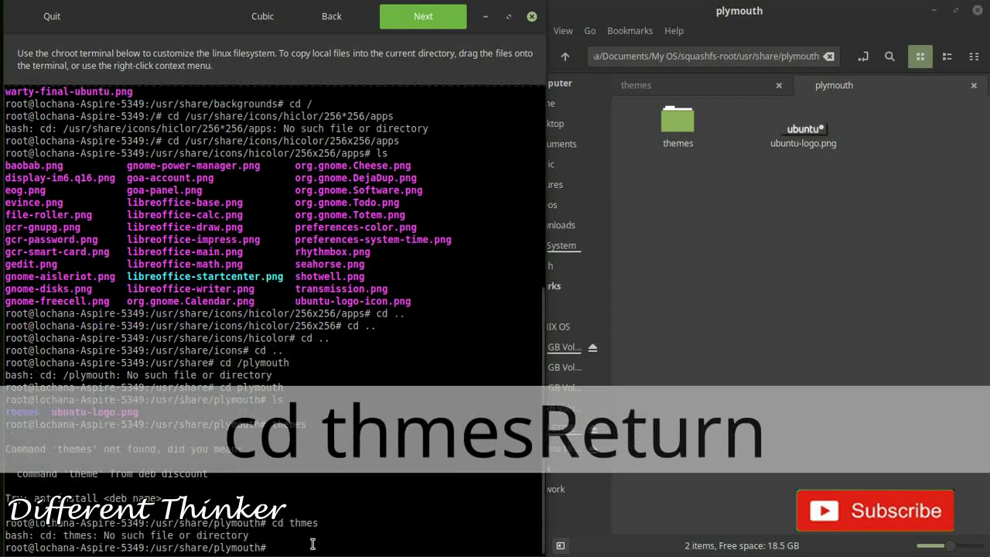
- Change the chroot terminal's directory with cd themes and list the folder's contents with ls
{"action": "type", "text": "cd themes"}
{"action": "key", "text": "Return"}
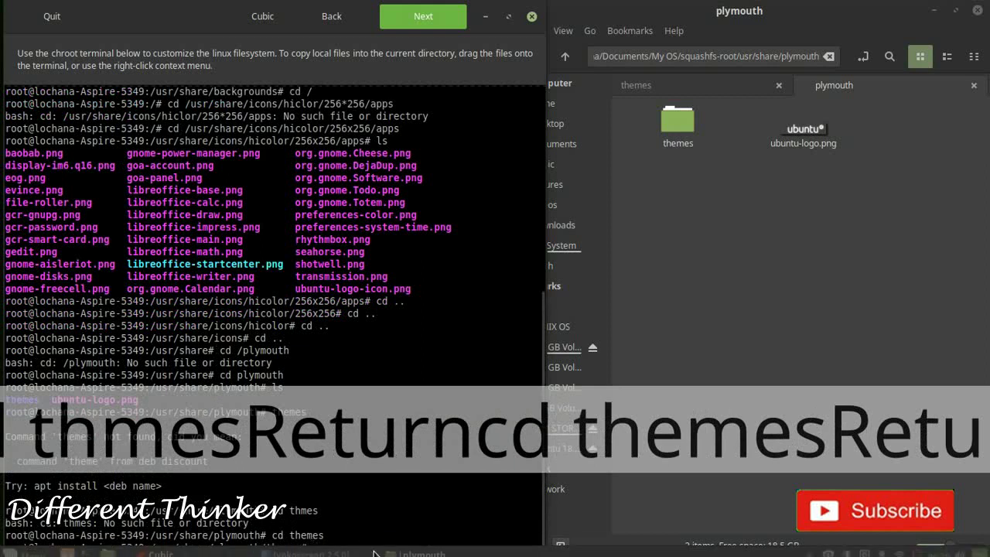
{"action": "type", "text": "ls"}
{"action": "key", "text": "Return"}
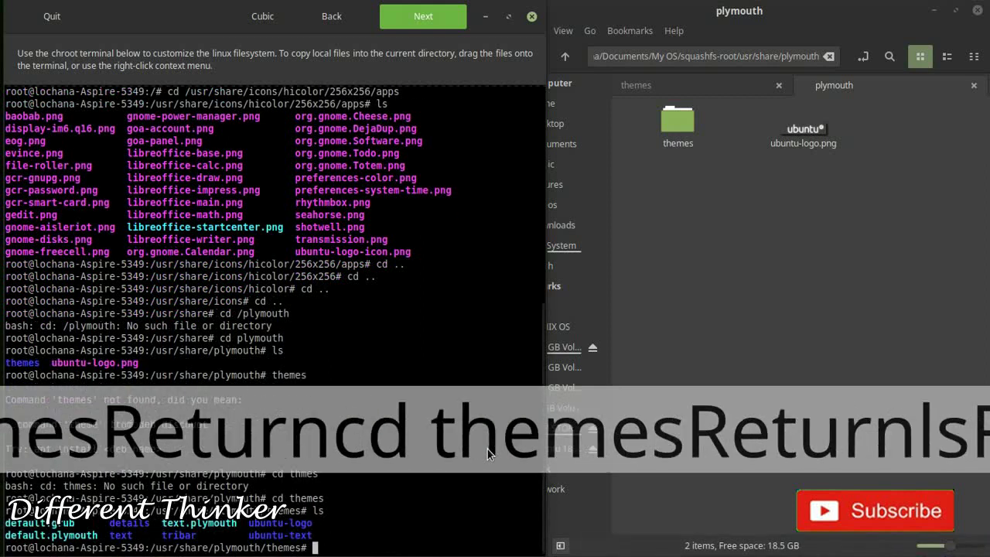
- Open the themes folder and its ubuntu-logo subfolder under squashfs-root/usr/share/plymouth in the file manager
{"action": "left_click_drag", "start_coordinate": [249, 523], "coordinate": [544, 523]}
{"action": "left_click", "coordinate": [829, 162]}
{"action": "double_click", "coordinate": [673, 130]}
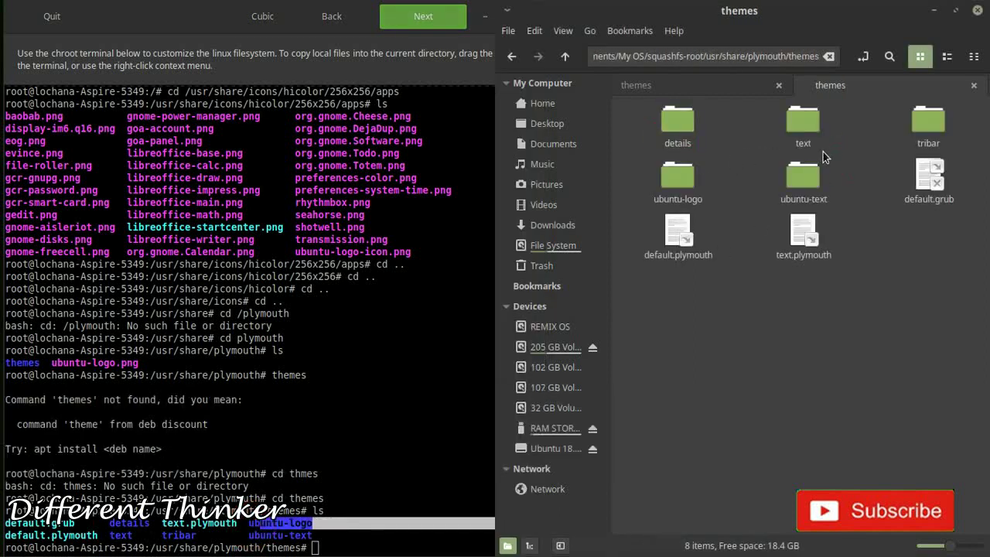
{"action": "double_click", "coordinate": [686, 193]}
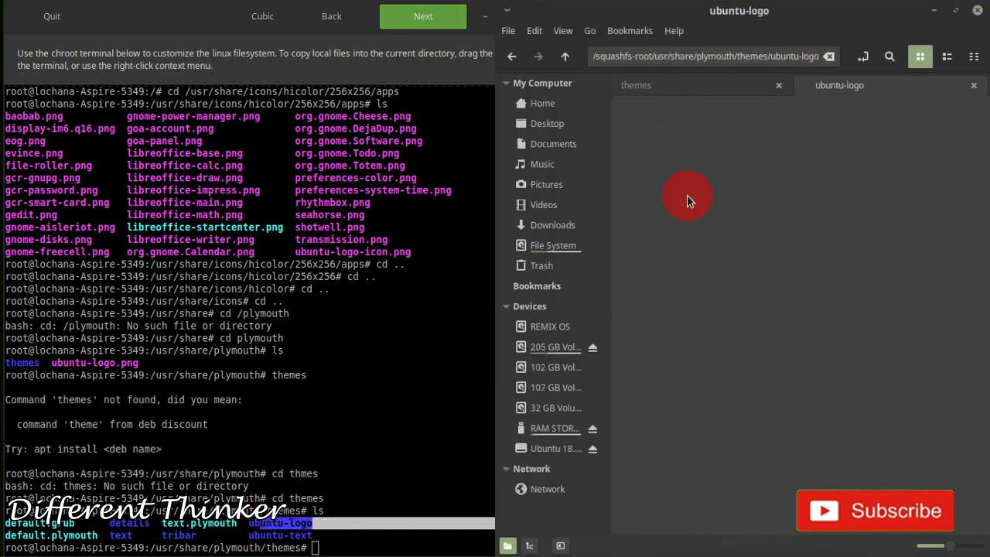
- Change the chroot terminal's directory with cd ubuntu-logo and list the folder's files with ls
{"action": "left_click", "coordinate": [343, 524]}
{"action": "type", "text": "cd "}
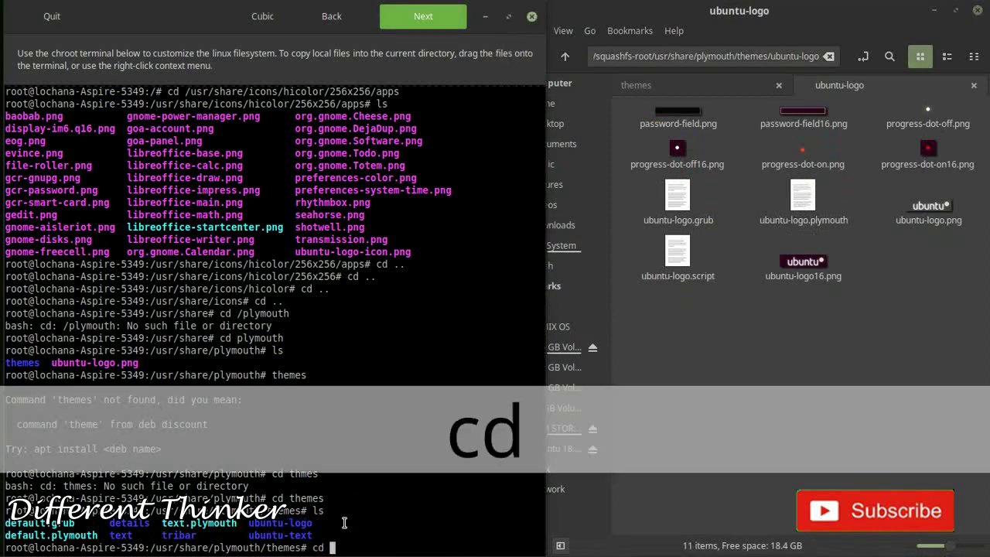
{"action": "type", "text": "ubuntu"}
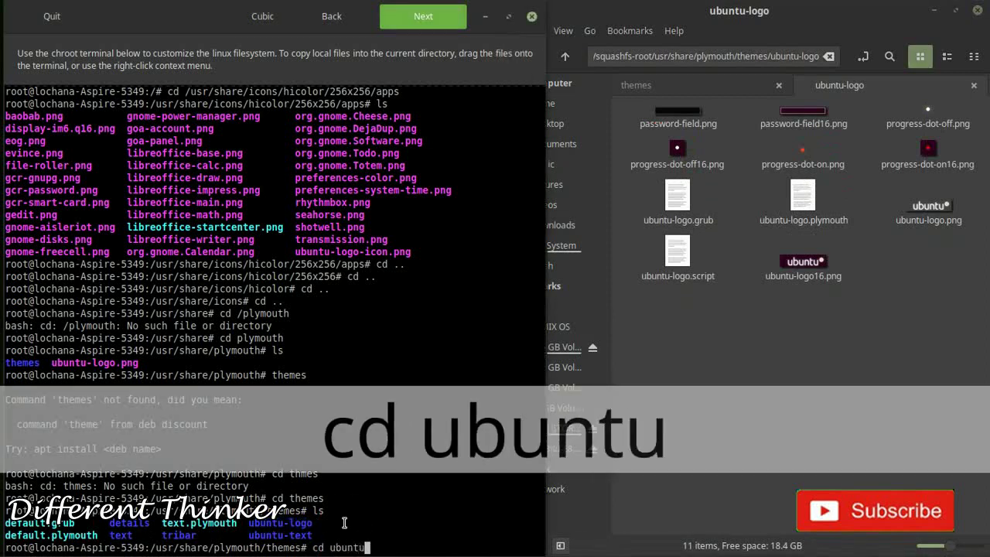
{"action": "type", "text": "-logo"}
{"action": "key", "text": "Return"}
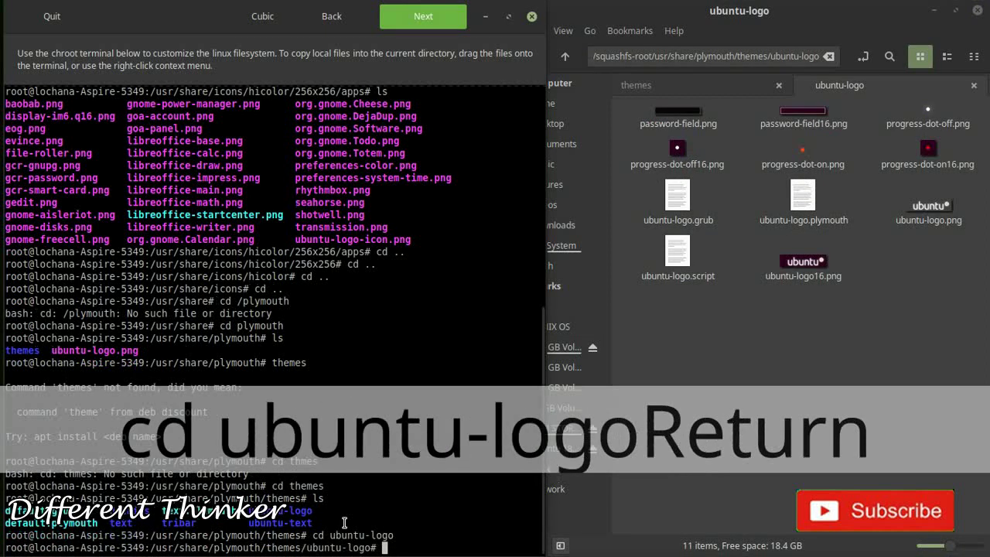
{"action": "type", "text": "ls"}
{"action": "key", "text": "Return"}
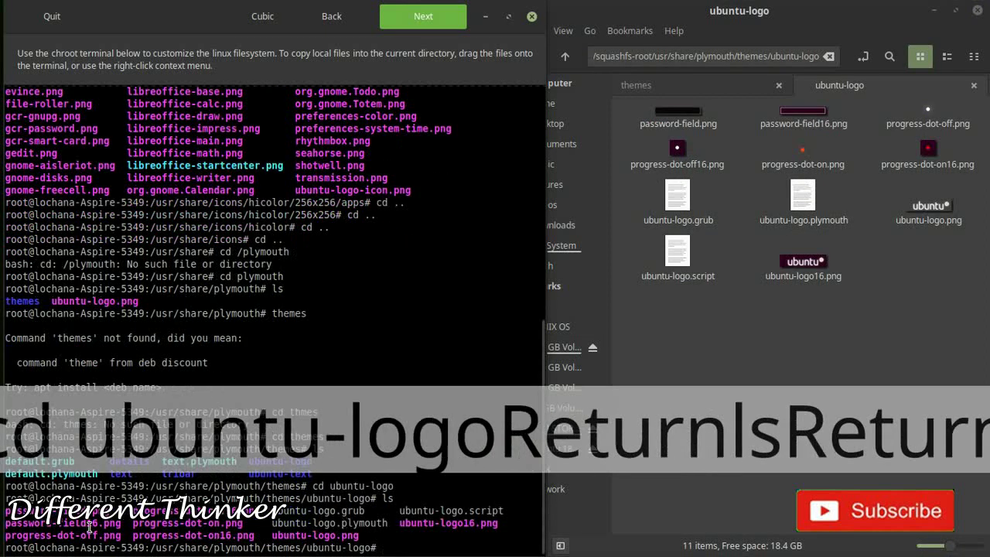
- Compare the stock logo and progress-dot images in squashfs-root's ubuntu-logo folder with the replacements in the Changes/Plymouth-logo version of the folder
{"action": "left_click", "coordinate": [859, 352]}
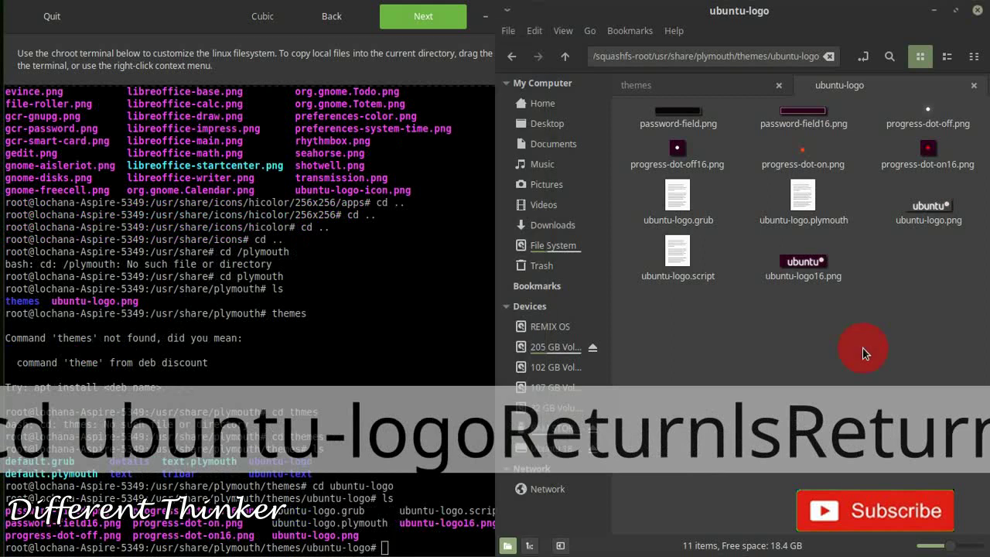
{"action": "left_click", "coordinate": [921, 207]}
{"action": "left_click", "coordinate": [810, 267]}
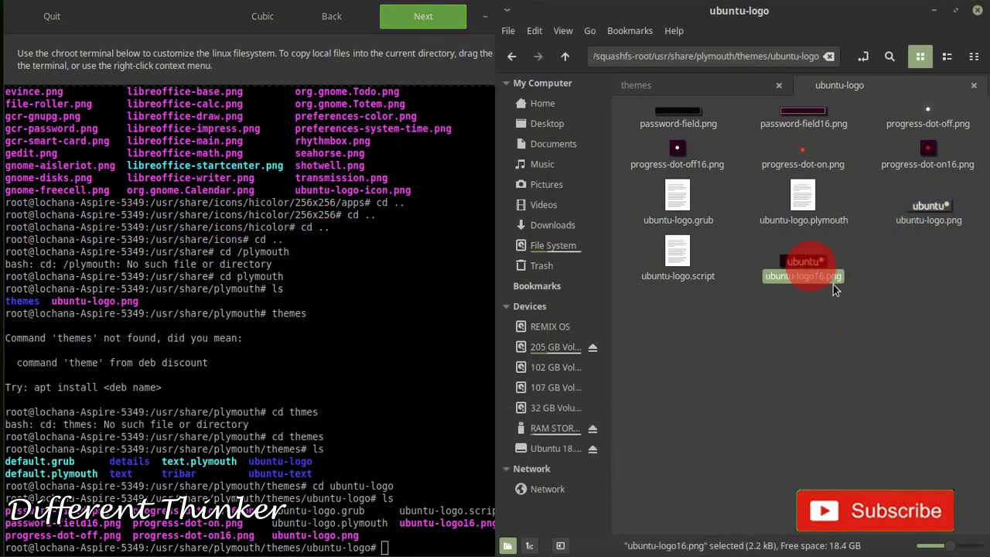
{"action": "left_click", "coordinate": [841, 334]}
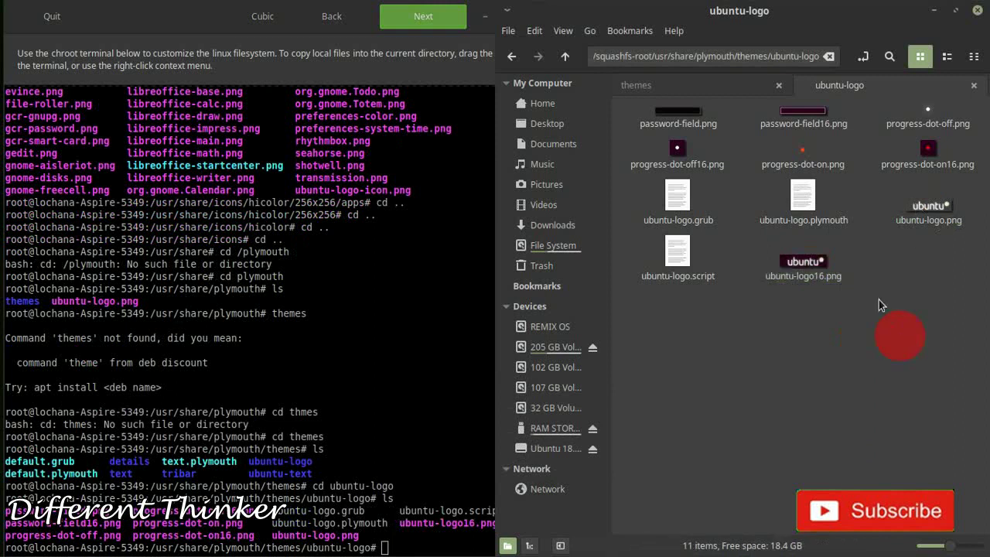
{"action": "left_click", "coordinate": [679, 149]}
{"action": "left_click", "coordinate": [987, 156]}
{"action": "left_click_drag", "start_coordinate": [625, 154], "coordinate": [978, 159]}
{"action": "left_click", "coordinate": [919, 411]}
{"action": "left_click", "coordinate": [748, 85]}
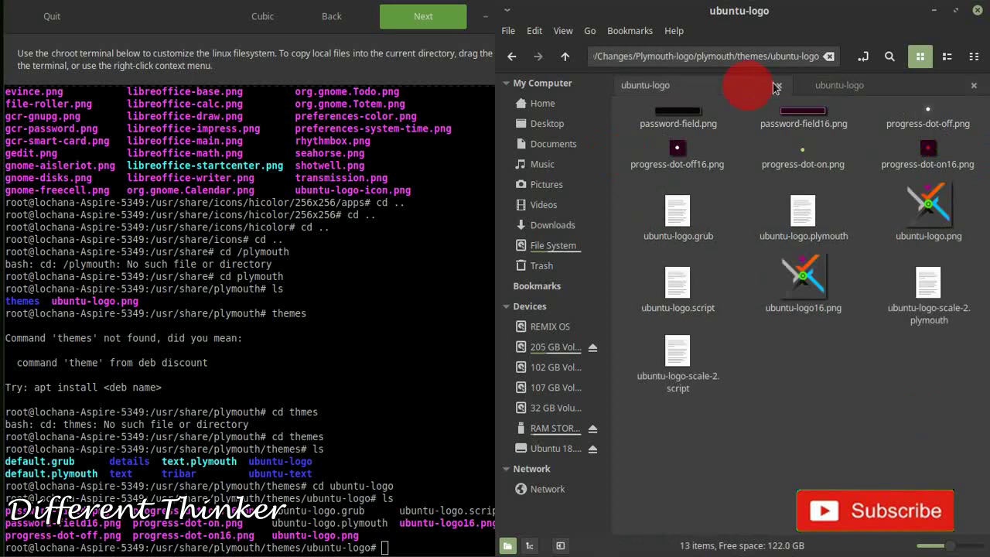
{"action": "left_click", "coordinate": [866, 84]}
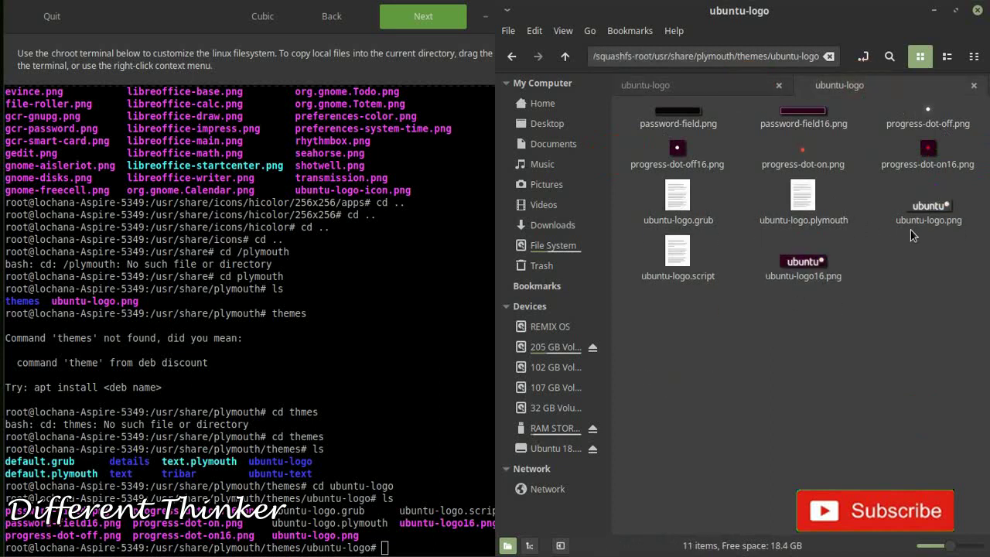
{"action": "left_click", "coordinate": [931, 212]}
- Copy the custom ubuntu-logo.png from Changes/Plymouth-logo/plymouth/themes/ubuntu-logo into the chroot's ubuntu-logo theme directory and check it in the squashfs-root folder
{"action": "left_click", "coordinate": [739, 97]}
{"action": "left_click", "coordinate": [734, 88]}
{"action": "left_click", "coordinate": [823, 284]}
{"action": "left_click", "coordinate": [929, 237]}
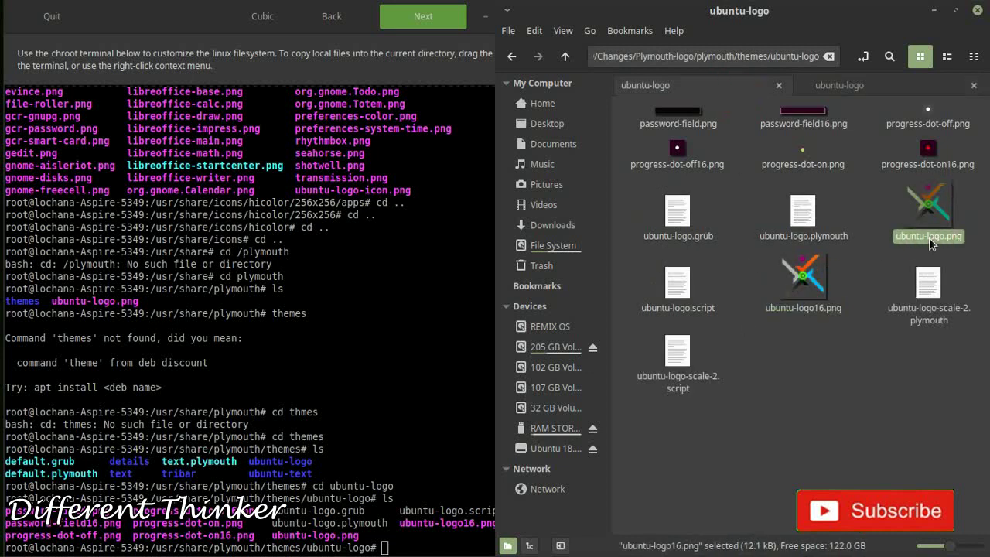
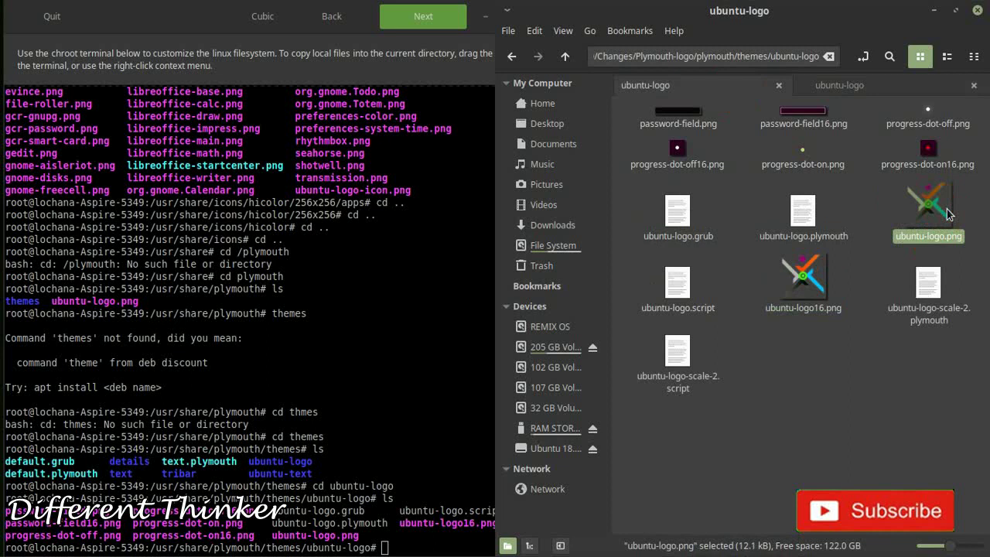
{"action": "left_click_drag", "start_coordinate": [948, 215], "coordinate": [471, 530]}
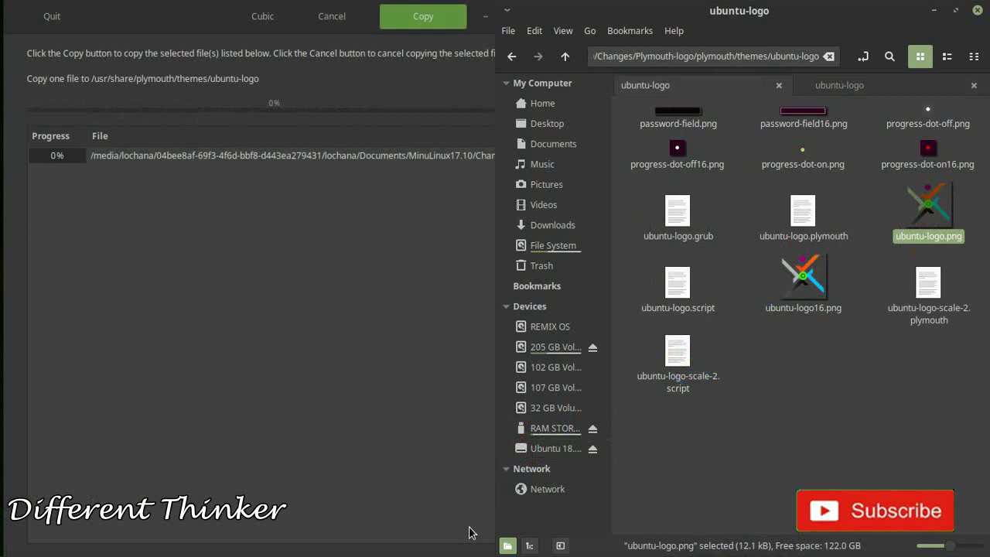
{"action": "left_click", "coordinate": [401, 16]}
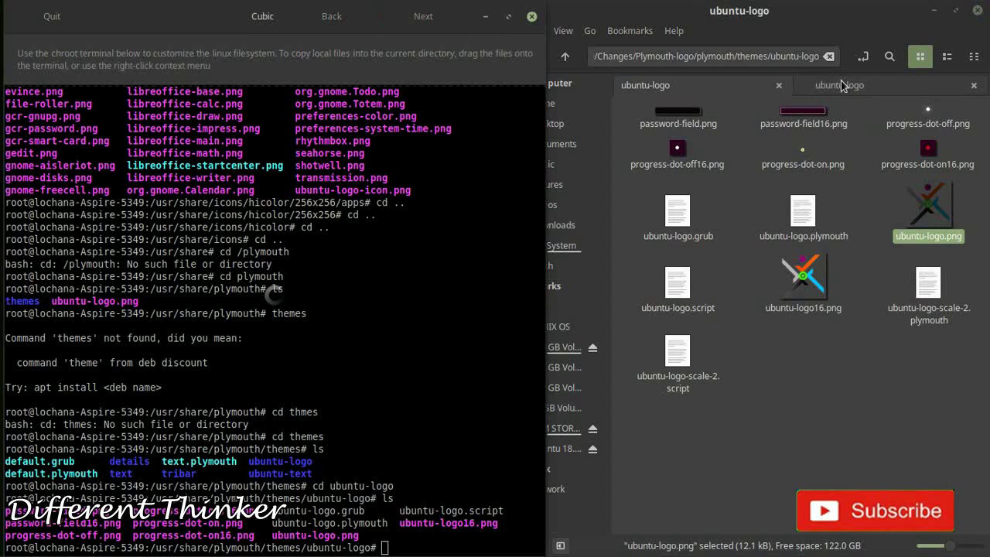
{"action": "left_click", "coordinate": [840, 85]}
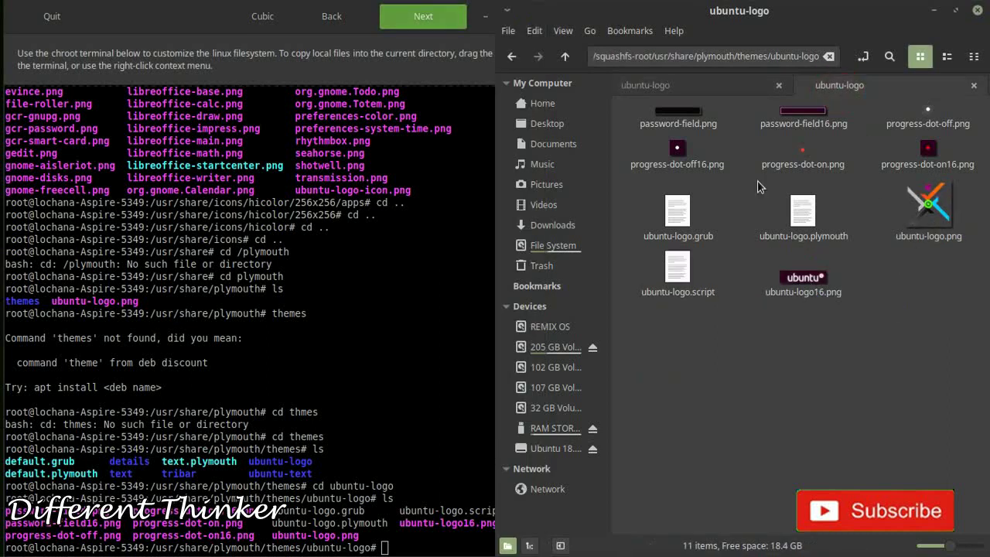
- Copy the custom ubuntu-logo16.png into the chroot's /usr/share/plymouth/themes/ubuntu-logo directory and check it in the squashfs-root folder
{"action": "left_click", "coordinate": [732, 84]}
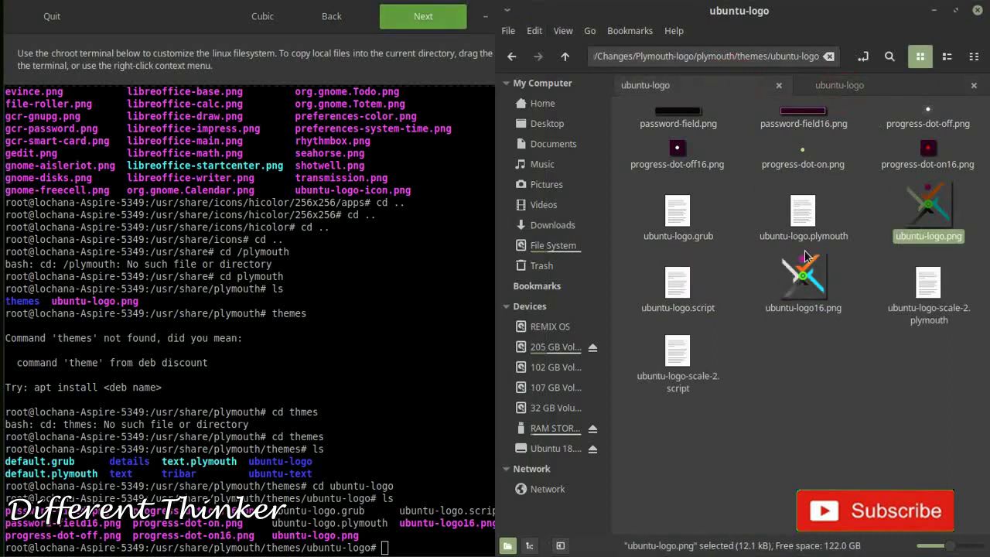
{"action": "left_click", "coordinate": [804, 286]}
{"action": "left_click_drag", "start_coordinate": [791, 289], "coordinate": [430, 540]}
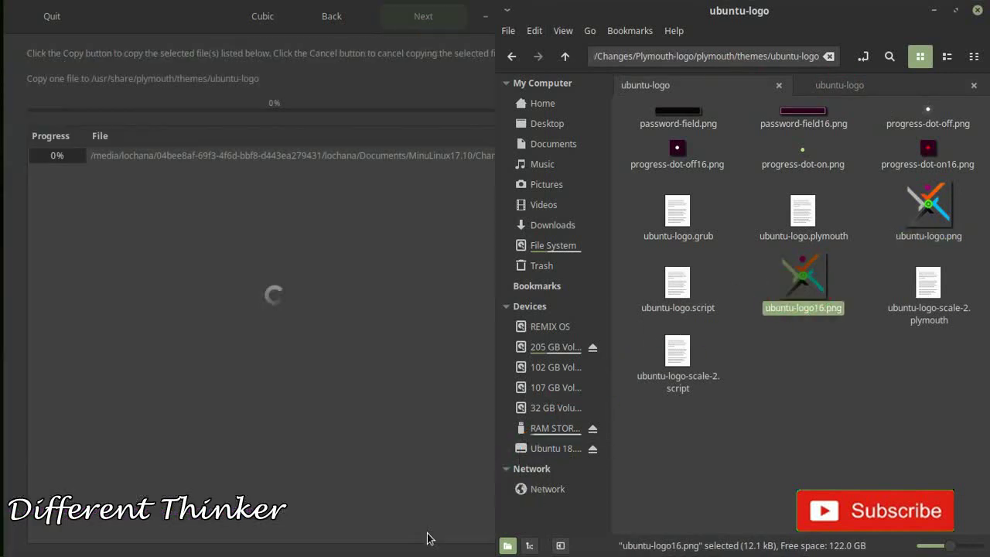
{"action": "left_click", "coordinate": [423, 16]}
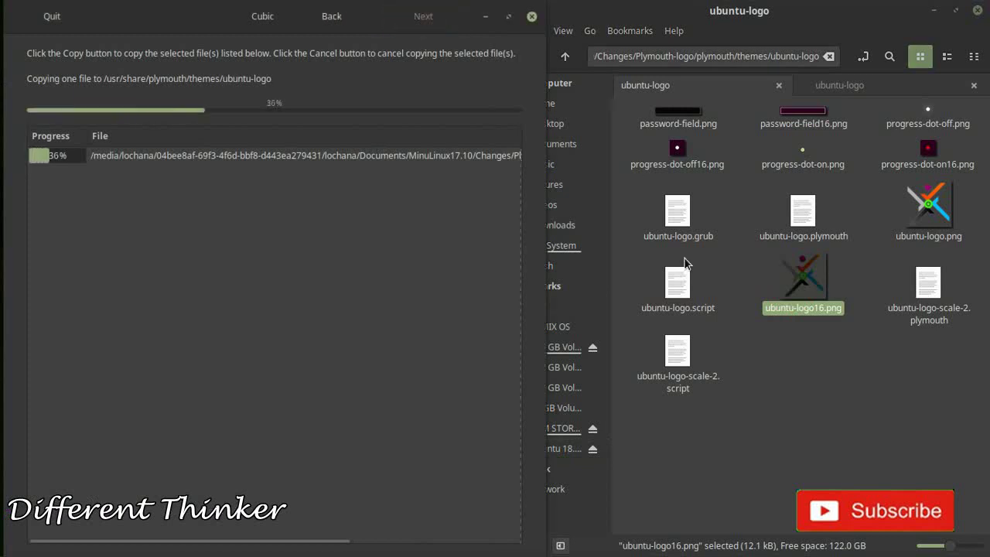
{"action": "left_click", "coordinate": [864, 82]}
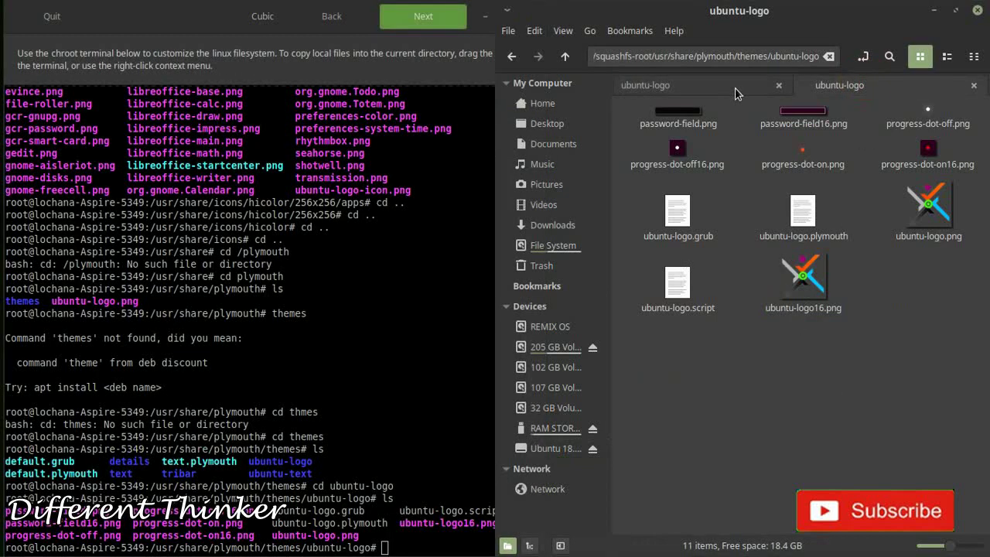
{"action": "left_click", "coordinate": [735, 88]}
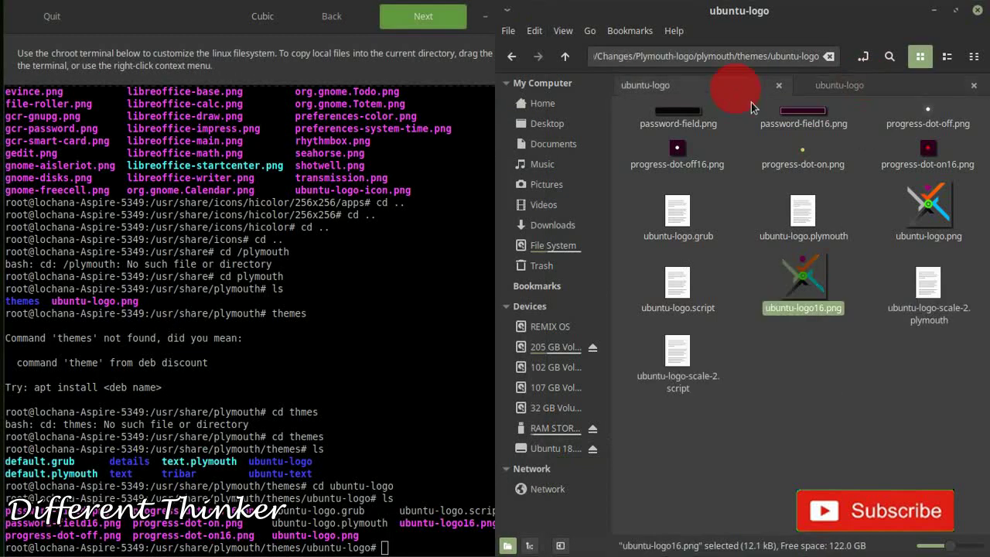
{"action": "left_click", "coordinate": [853, 87]}
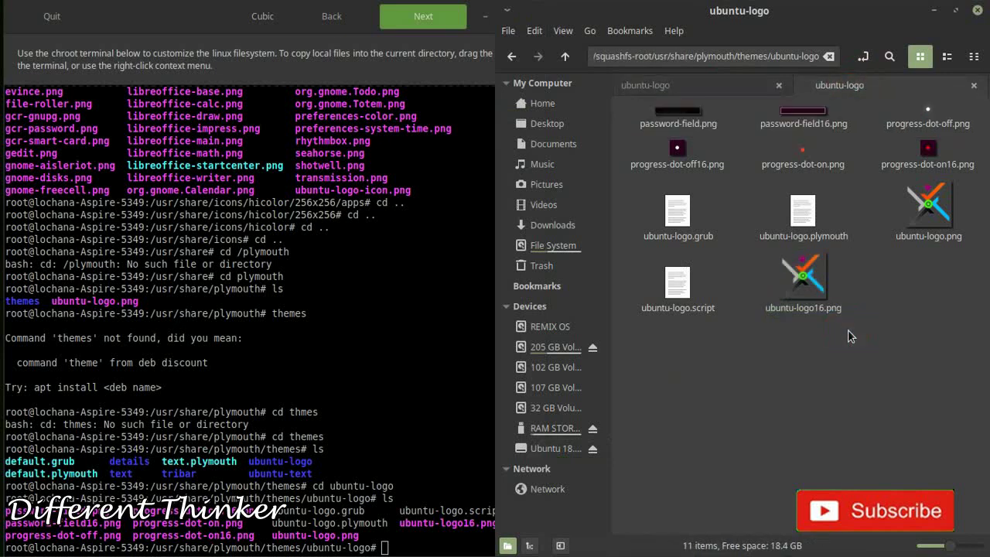
- Copy the custom progress-dot-off.png and progress-dot-on.png together into the chroot's ubuntu-logo theme directory and check the replaced images in squashfs-root
{"action": "left_click", "coordinate": [773, 85]}
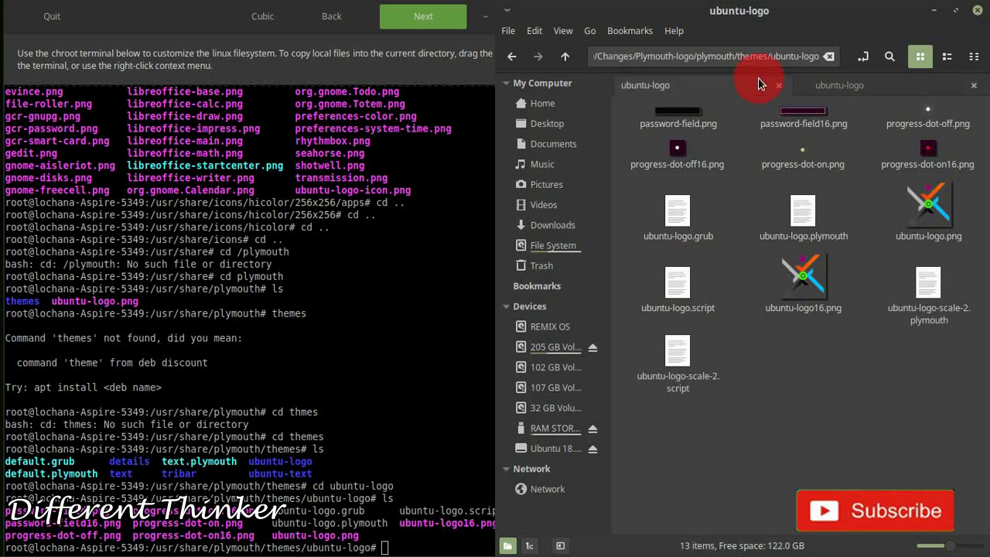
{"action": "left_click", "coordinate": [807, 165]}
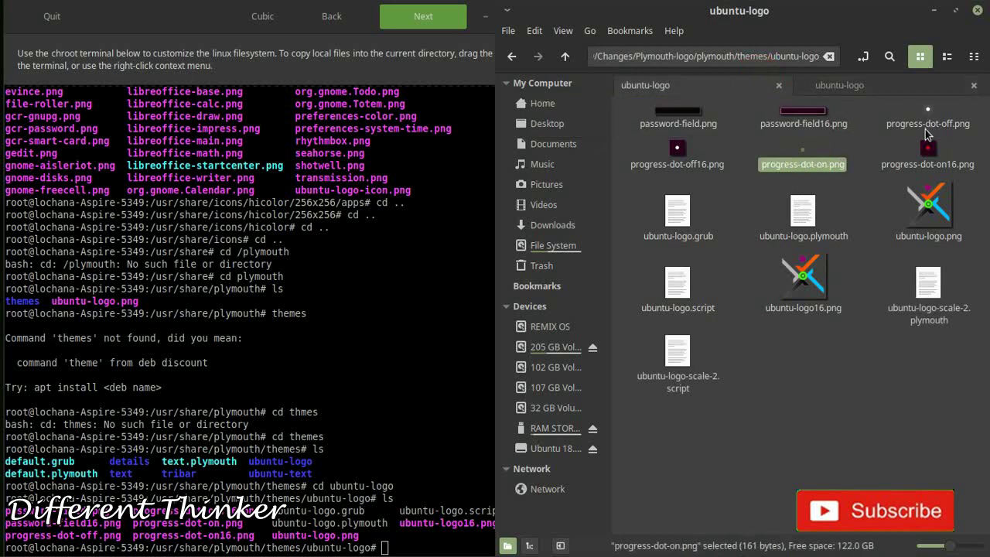
{"action": "left_click", "coordinate": [913, 126]}
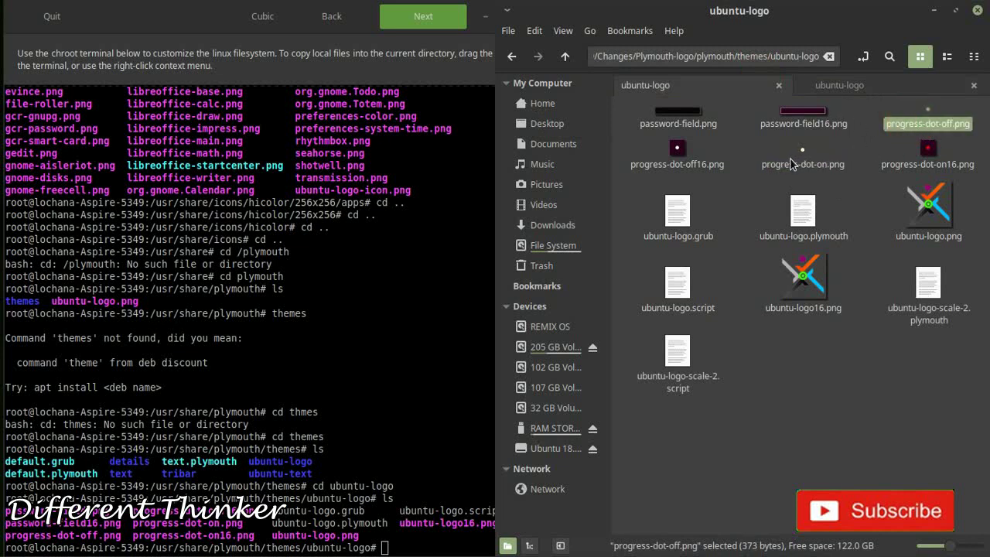
{"action": "left_click", "coordinate": [800, 164], "text": "ctrl"}
{"action": "left_click_drag", "start_coordinate": [799, 162], "coordinate": [409, 504]}
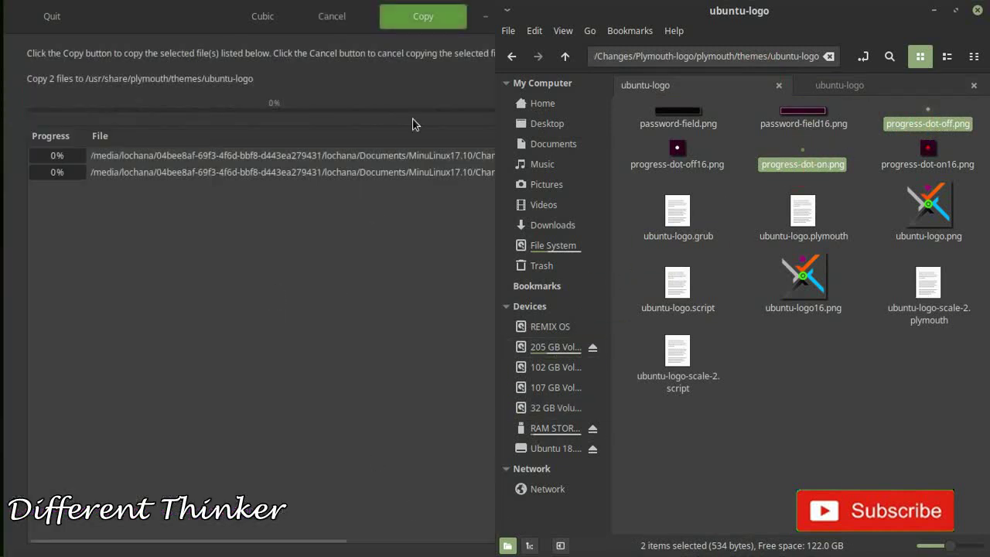
{"action": "left_click", "coordinate": [411, 18]}
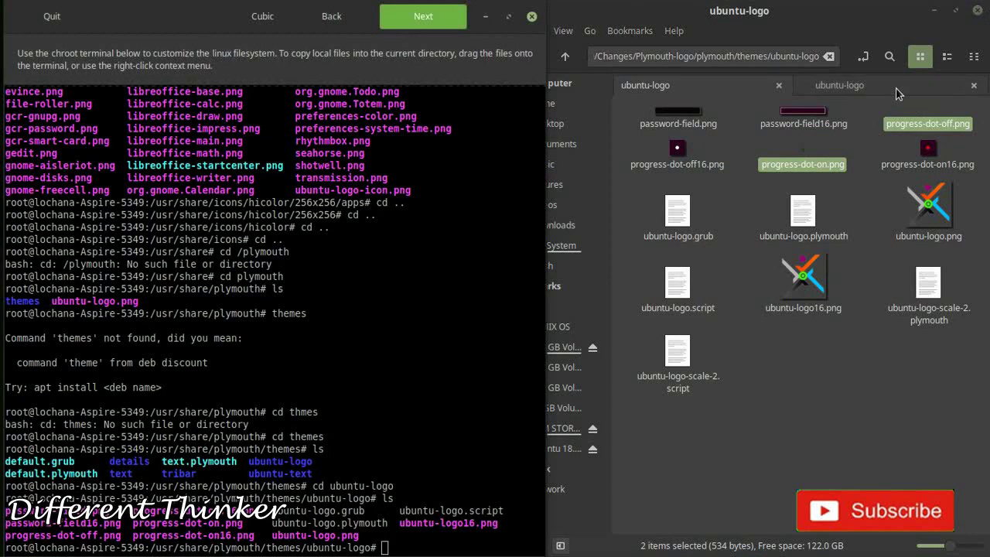
{"action": "left_click", "coordinate": [895, 88]}
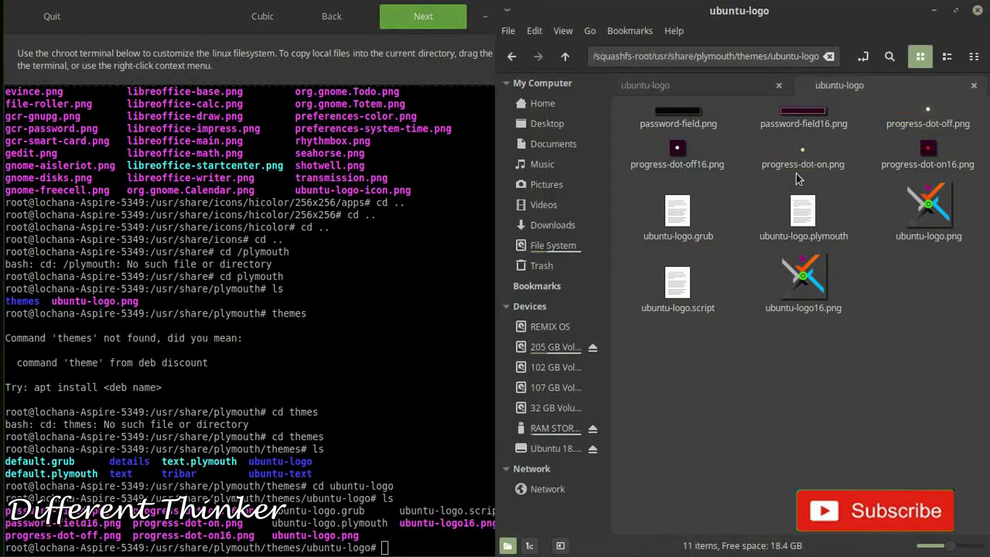
{"action": "left_click", "coordinate": [804, 277]}
{"action": "left_click", "coordinate": [889, 225]}
{"action": "left_click", "coordinate": [788, 162]}
{"action": "left_click", "coordinate": [930, 141]}
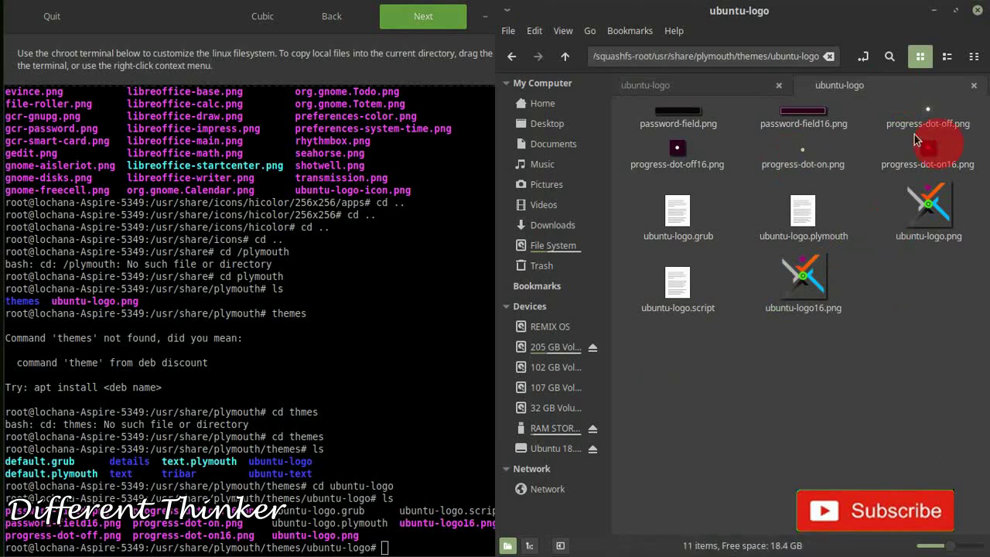
- Go back to MinuLinux17.10's Changes folder in the file manager's first folder view and open its Plymouth-logo folder
{"action": "left_click", "coordinate": [707, 91]}
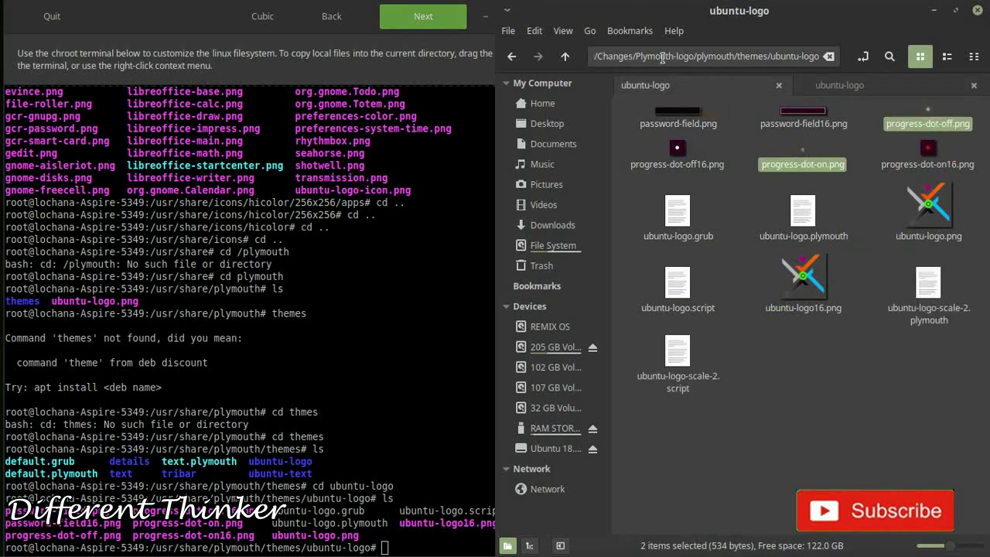
{"action": "left_click_drag", "start_coordinate": [635, 57], "coordinate": [815, 65]}
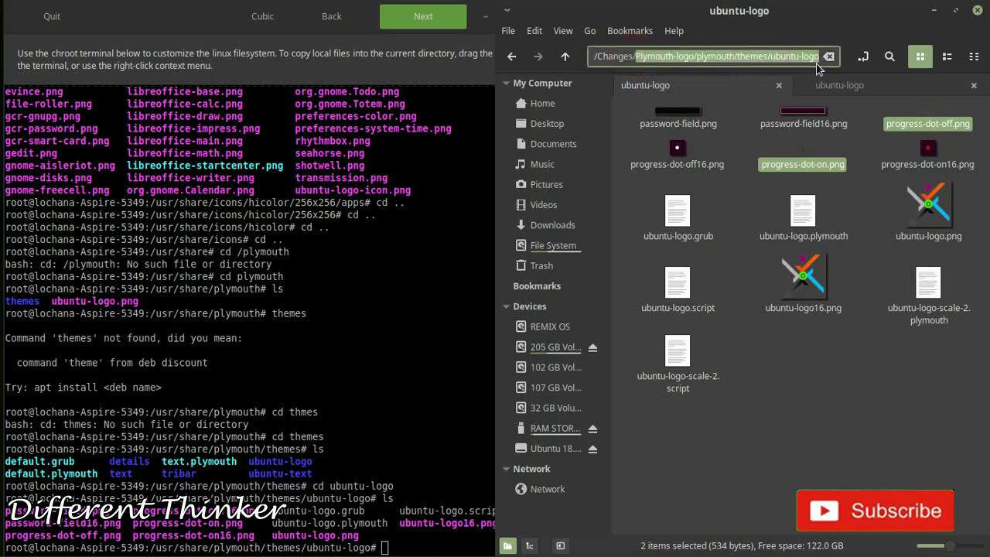
{"action": "key", "text": "BackSpace"}
{"action": "key", "text": "Return"}
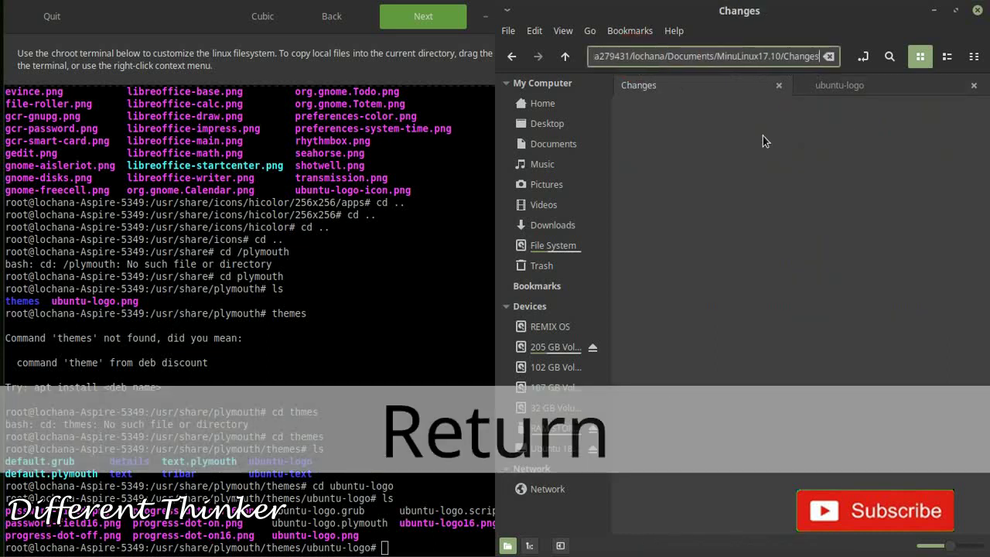
{"action": "left_click", "coordinate": [700, 252]}
{"action": "double_click", "coordinate": [699, 251]}
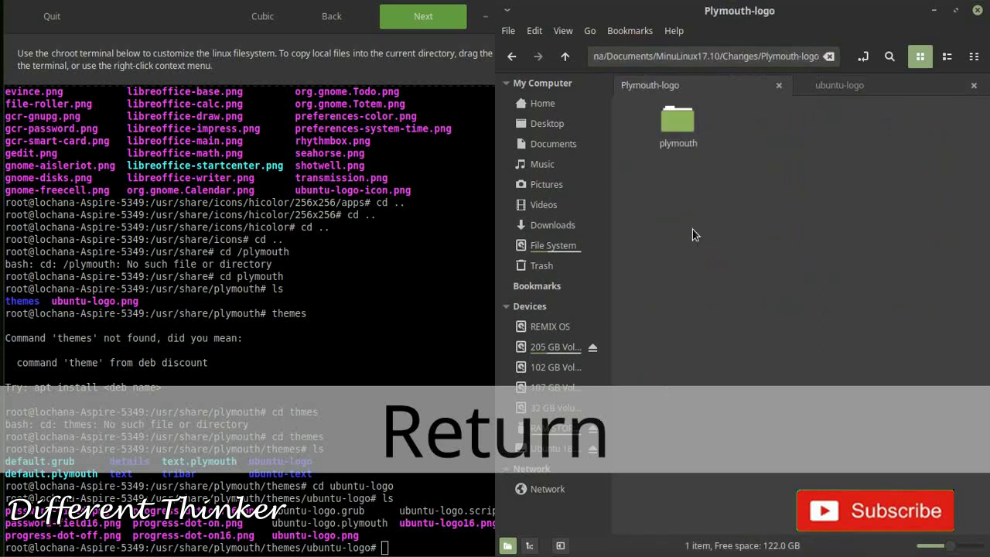
- Open the plymouth folder inside MinuLinux17.10's Changes/Plymouth-logo folder in the first folder view
{"action": "double_click", "coordinate": [681, 128]}
{"action": "left_click", "coordinate": [405, 270]}
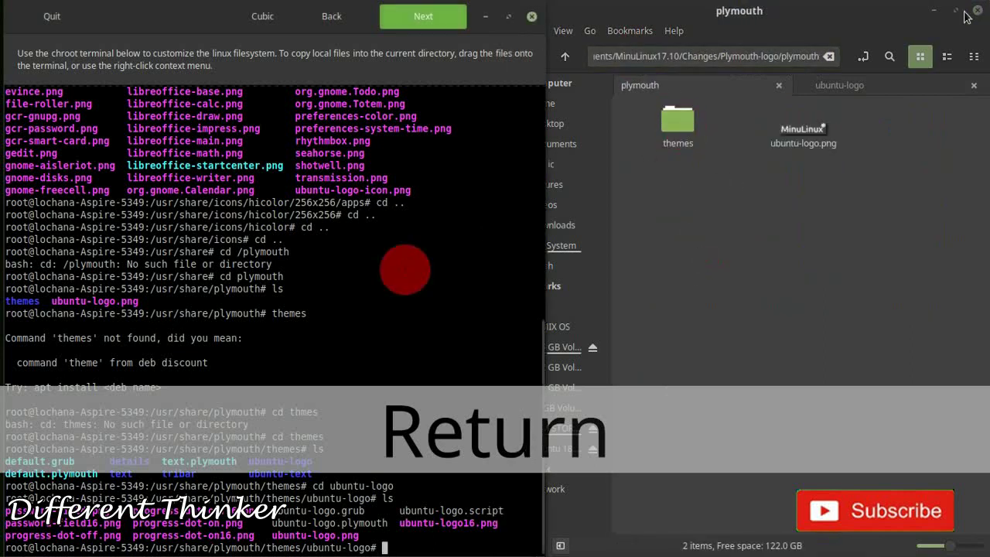
{"action": "mouse_move", "coordinate": [989, 0]}
- Change the second folder view from the ubuntu-logo theme folder to My OS/squashfs-root/usr/share/plymouth
{"action": "left_click", "coordinate": [874, 86]}
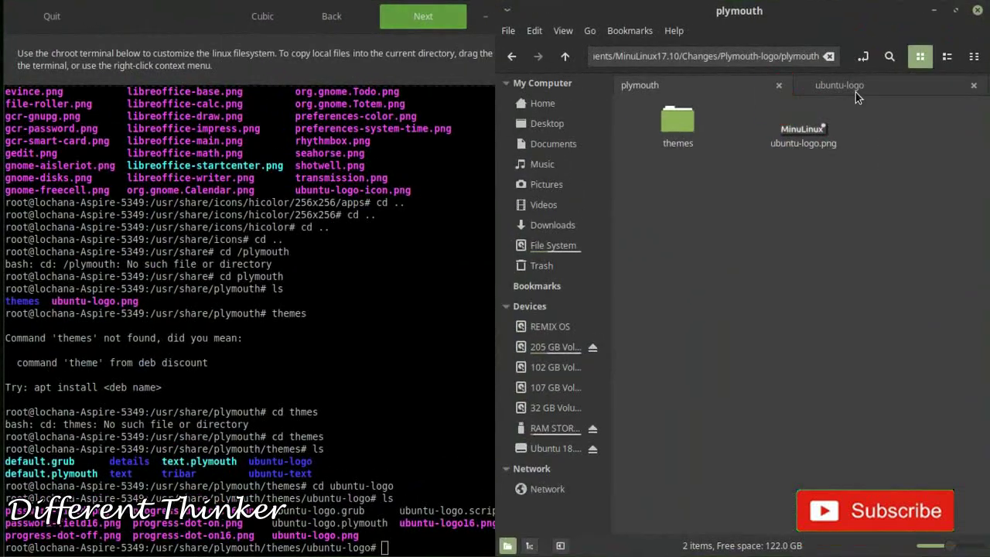
{"action": "left_click", "coordinate": [860, 85]}
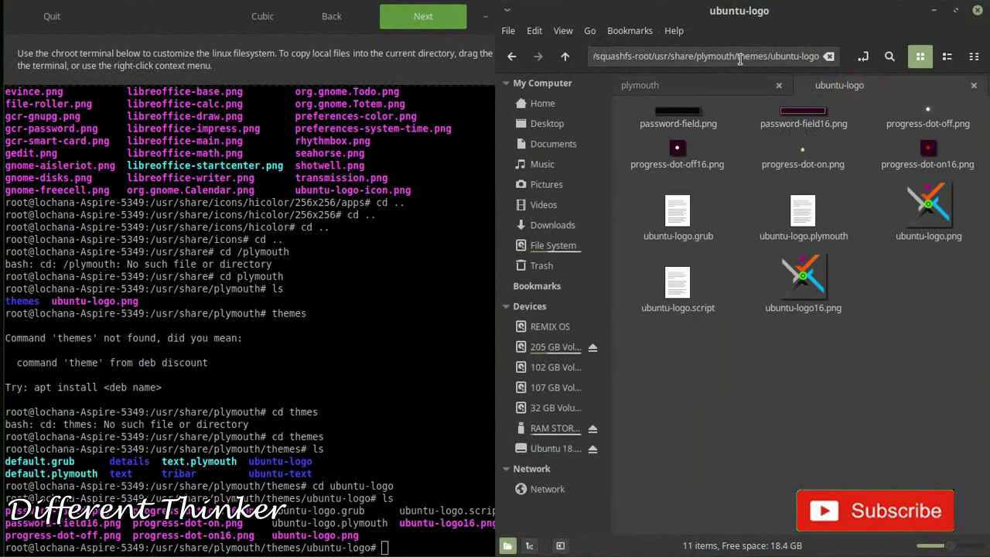
{"action": "left_click", "coordinate": [768, 58]}
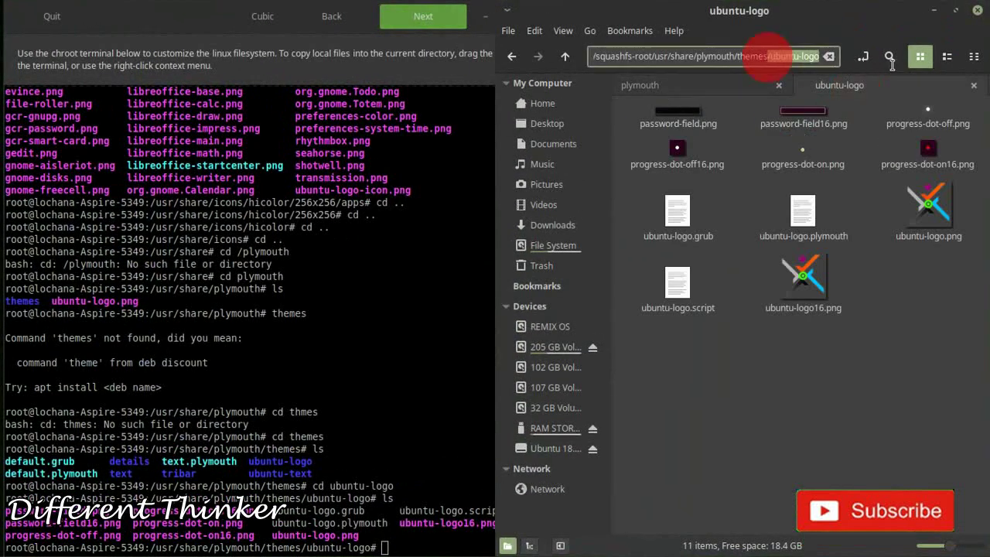
{"action": "key", "text": "BackSpace"}
{"action": "key", "text": "BackSpace"}
{"action": "key", "text": "BackSpace"}
{"action": "key", "text": "BackSpace"}
{"action": "key", "text": "BackSpace"}
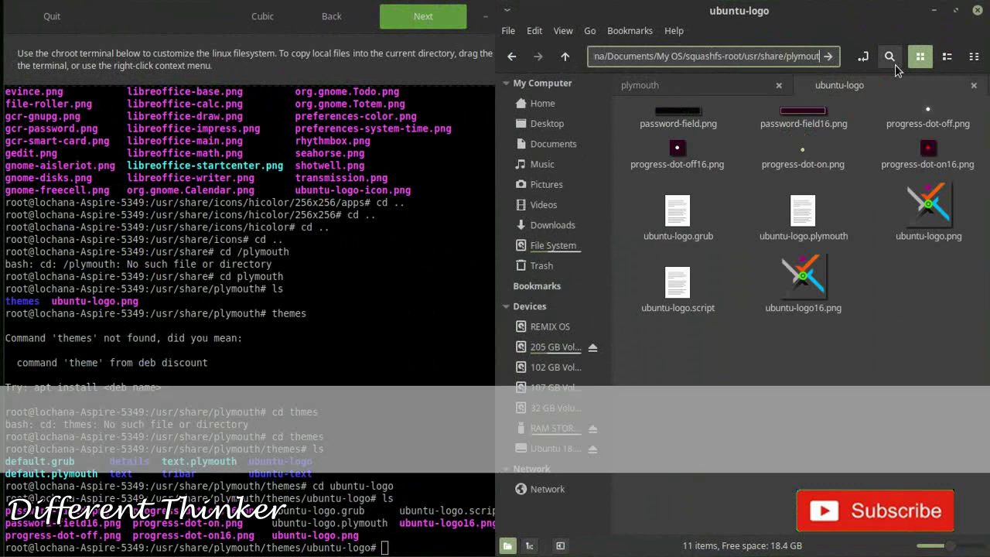
{"action": "type", "text": "uth"}
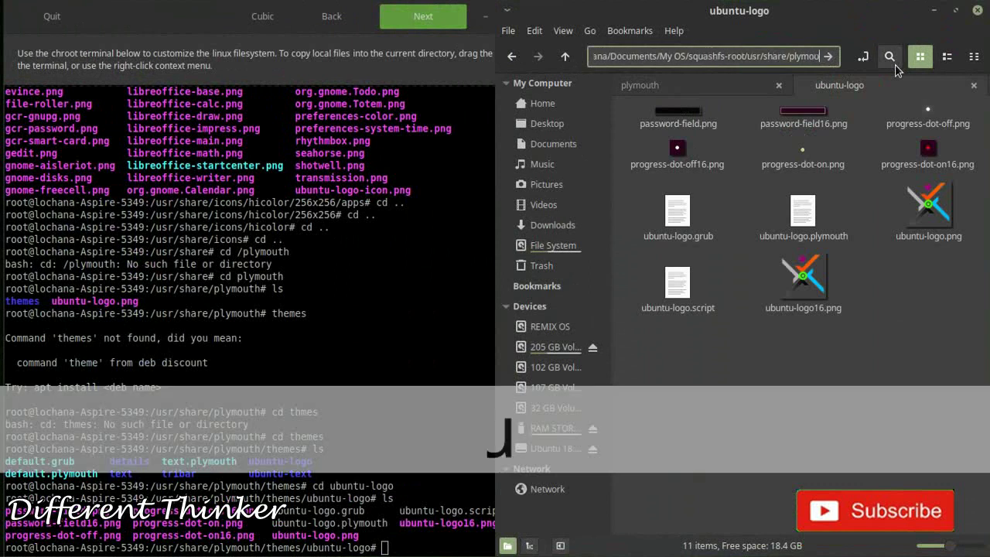
{"action": "key", "text": "Return"}
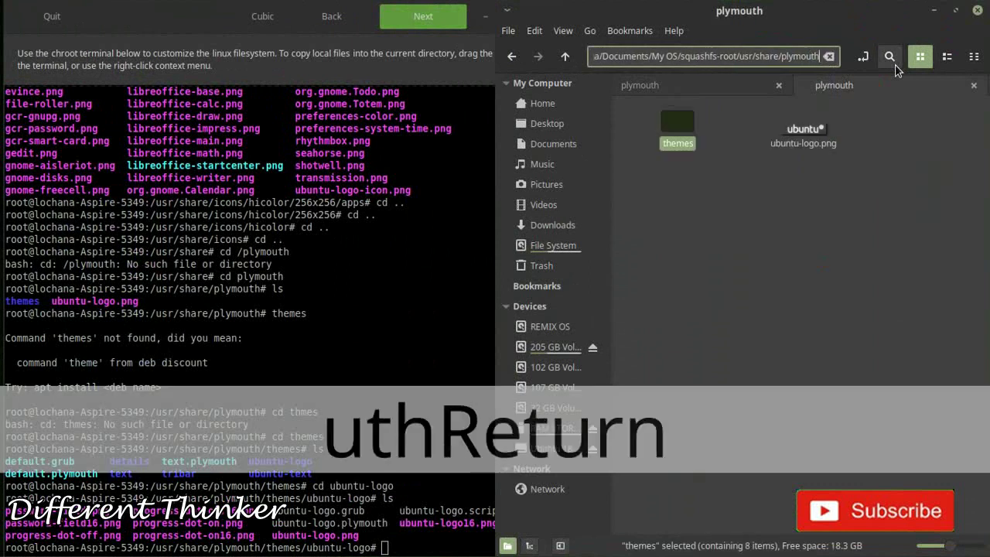
- Examine the original ubuntu-logo.png in squashfs-root's /usr/share/plymouth folder
{"action": "left_click", "coordinate": [794, 138]}
{"action": "left_click", "coordinate": [812, 197]}
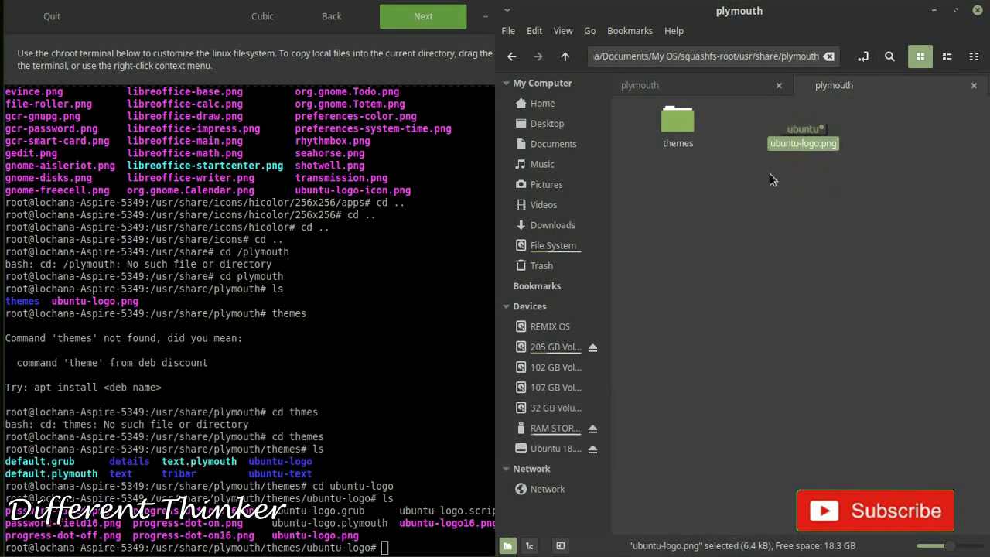
{"action": "left_click", "coordinate": [769, 178]}
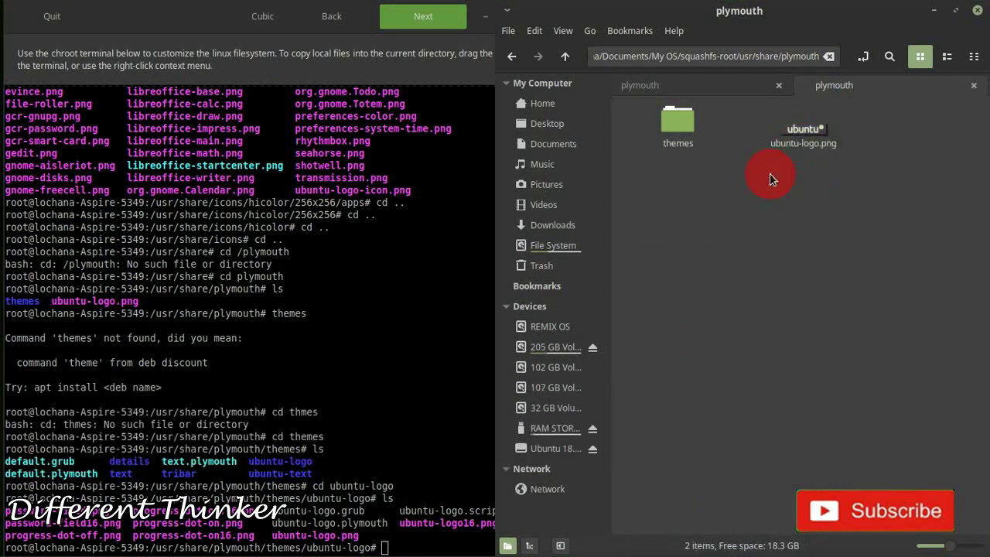
{"action": "left_click", "coordinate": [805, 143]}
{"action": "left_click", "coordinate": [768, 217]}
{"action": "left_click_drag", "start_coordinate": [811, 177], "coordinate": [795, 128]}
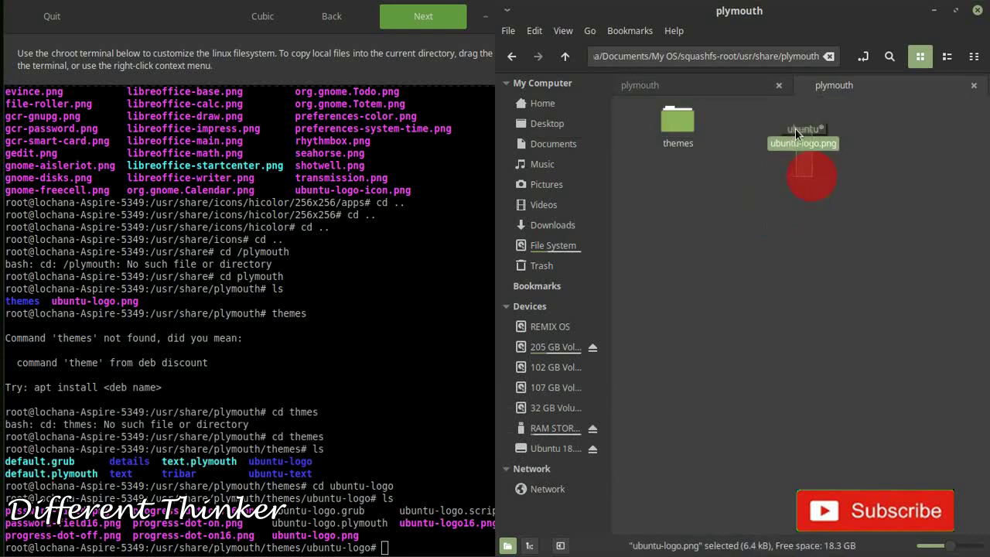
- Preview the custom ubuntu-logo.png from Changes/Plymouth-logo/plymouth in the image viewer and close the preview
{"action": "left_click", "coordinate": [739, 85]}
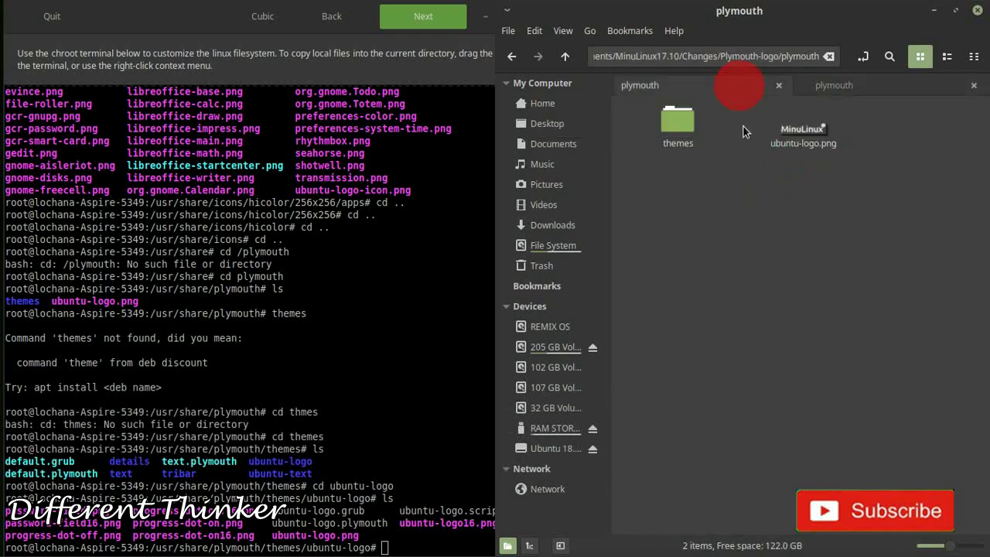
{"action": "left_click", "coordinate": [797, 137]}
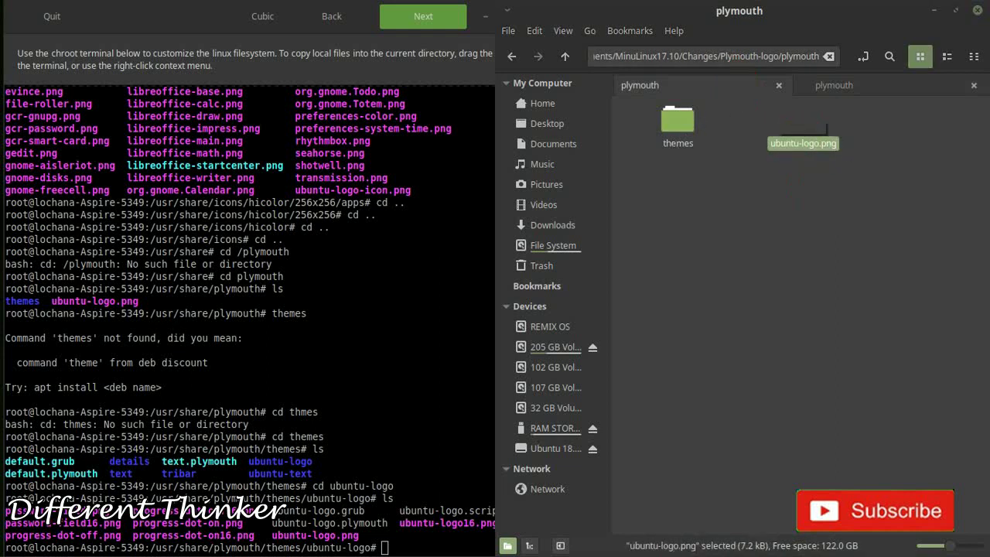
{"action": "key", "text": "Return"}
{"action": "double_click", "coordinate": [502, 162]}
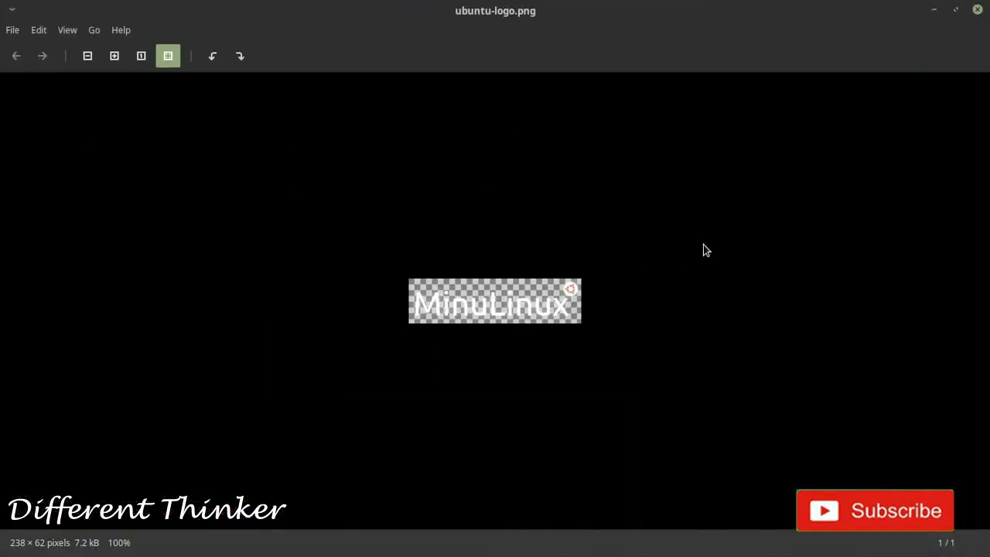
{"action": "left_click", "coordinate": [978, 14]}
{"action": "left_click", "coordinate": [976, 11]}
{"action": "left_click", "coordinate": [977, 11]}
- Compare the original ubuntu-logo.png in squashfs-root's plymouth folder with the custom version in the Changes folder
{"action": "left_click", "coordinate": [834, 84]}
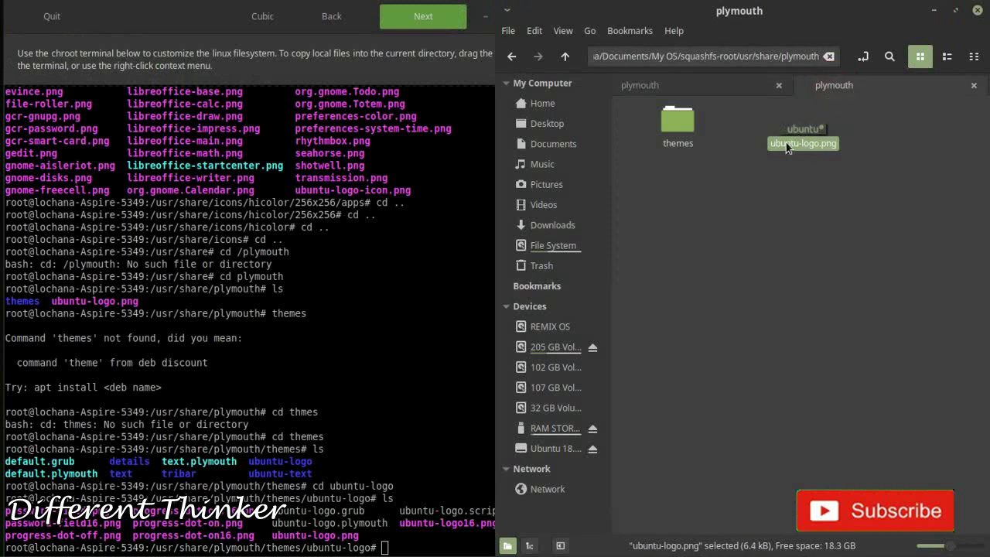
{"action": "left_click", "coordinate": [720, 84]}
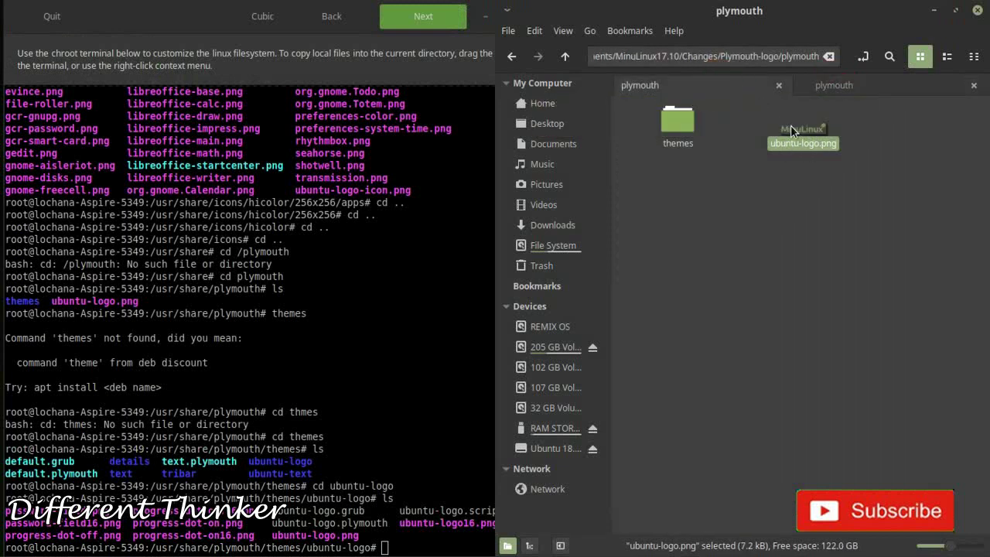
{"action": "left_click", "coordinate": [836, 227]}
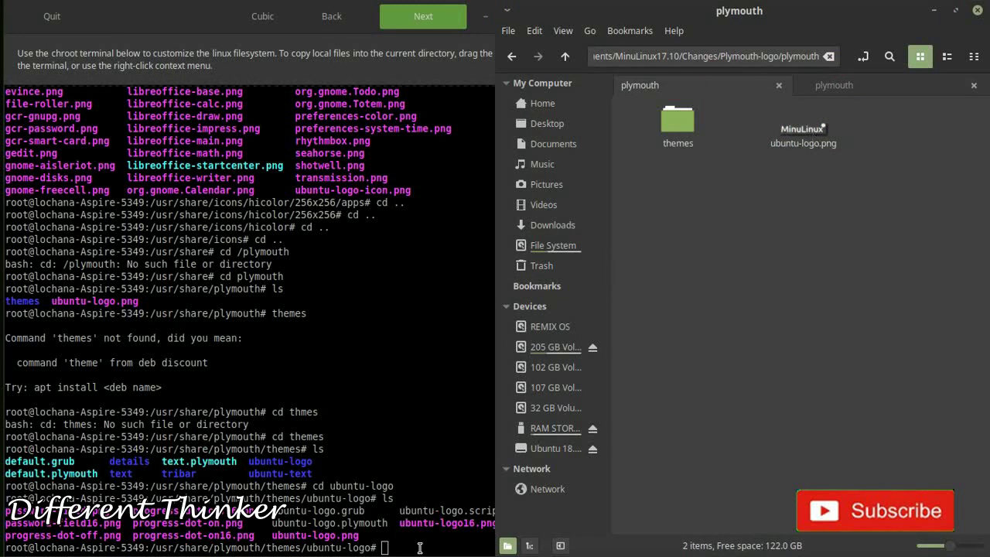
{"action": "mouse_move", "coordinate": [989, 0]}
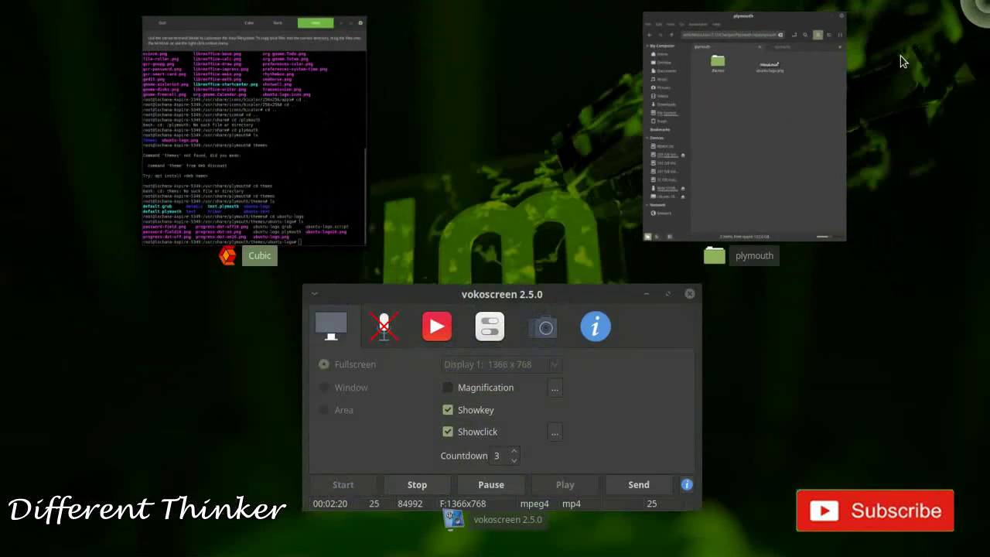
{"action": "left_click", "coordinate": [841, 72]}
- Look into squashfs-root's plymouth/themes folder, and go back through the folder history to the ubuntu-logo theme folder
{"action": "left_click", "coordinate": [833, 85]}
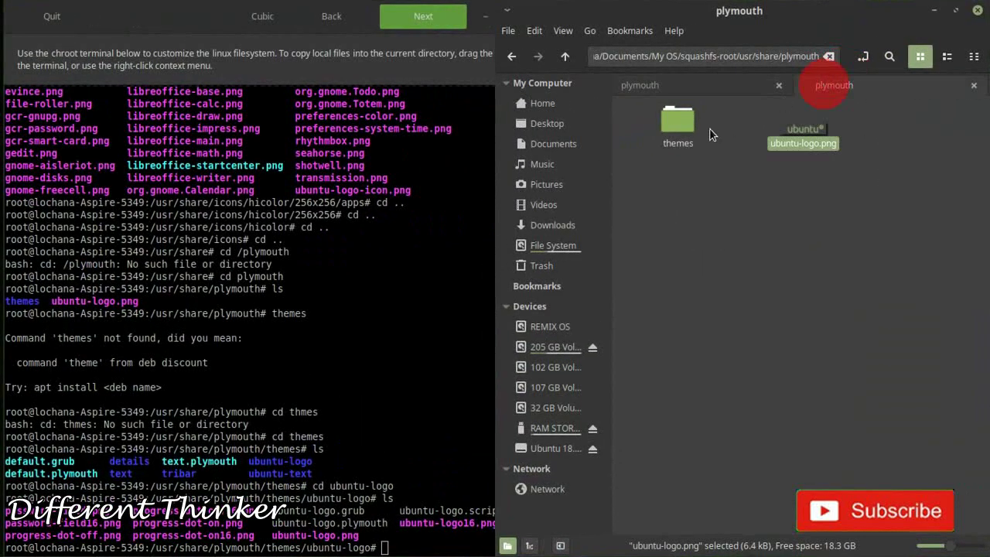
{"action": "double_click", "coordinate": [678, 144]}
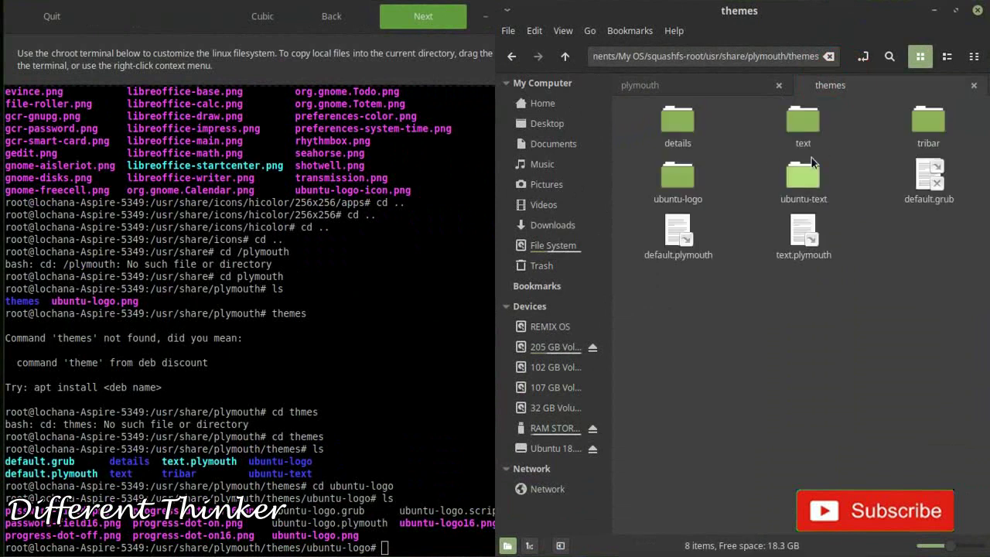
{"action": "left_click", "coordinate": [680, 176]}
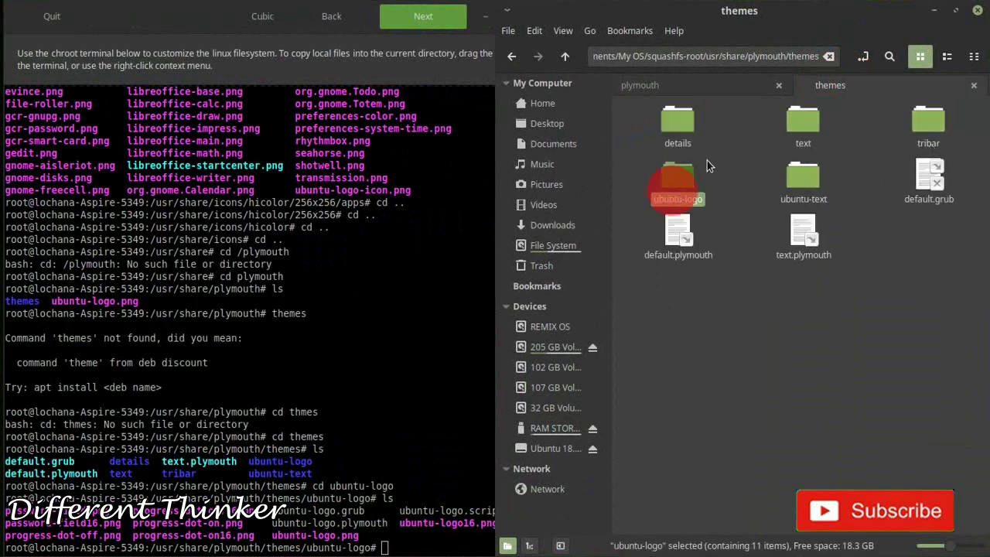
{"action": "left_click", "coordinate": [435, 350]}
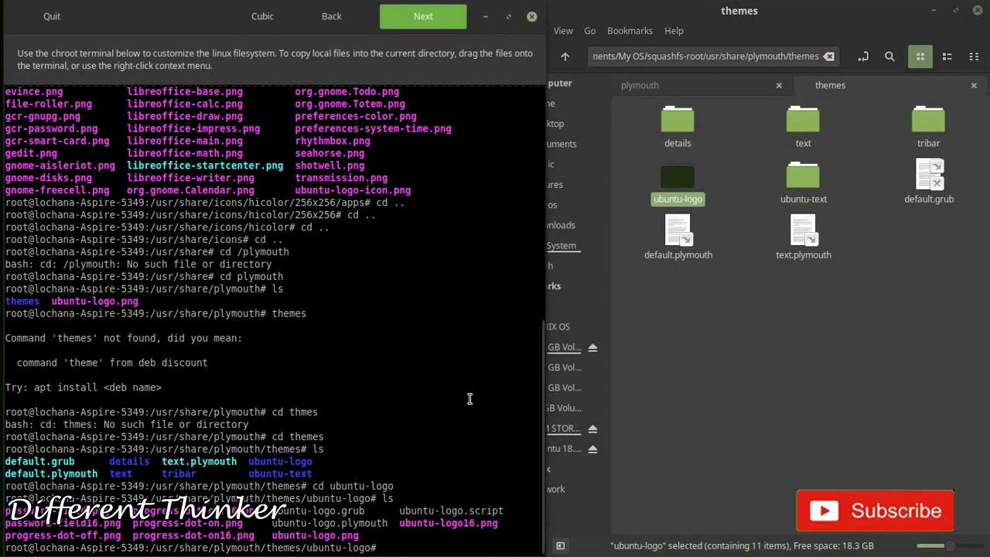
{"action": "left_click", "coordinate": [715, 324]}
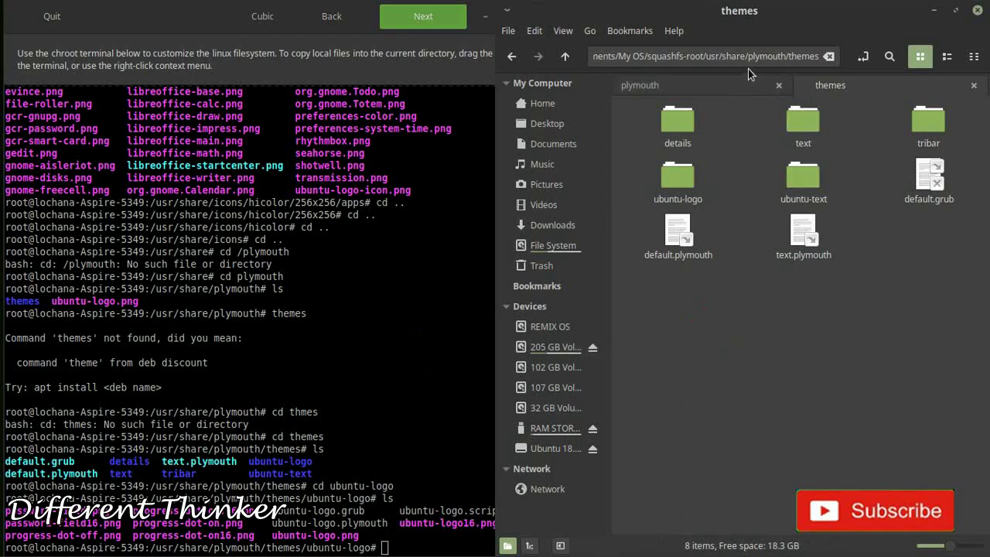
{"action": "left_click", "coordinate": [511, 58]}
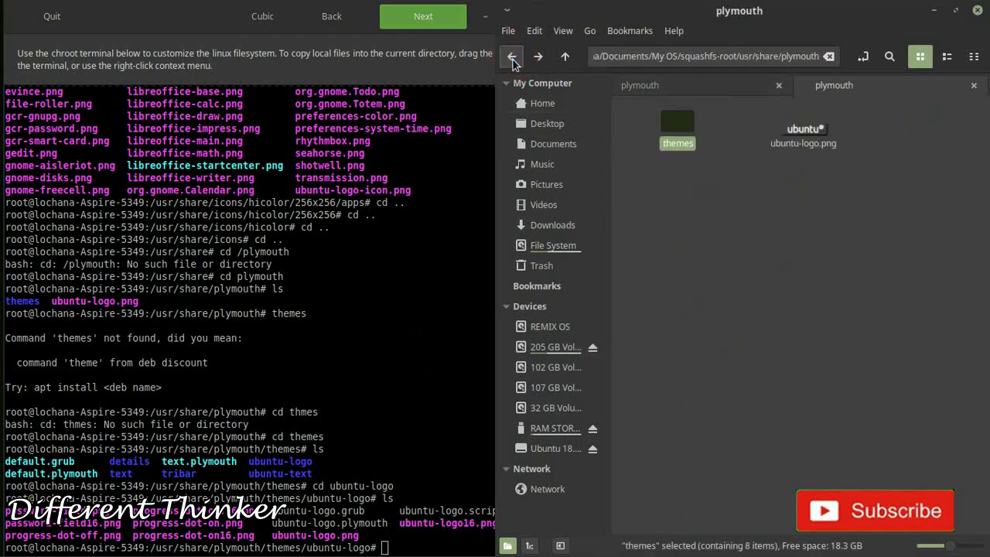
{"action": "left_click", "coordinate": [835, 175]}
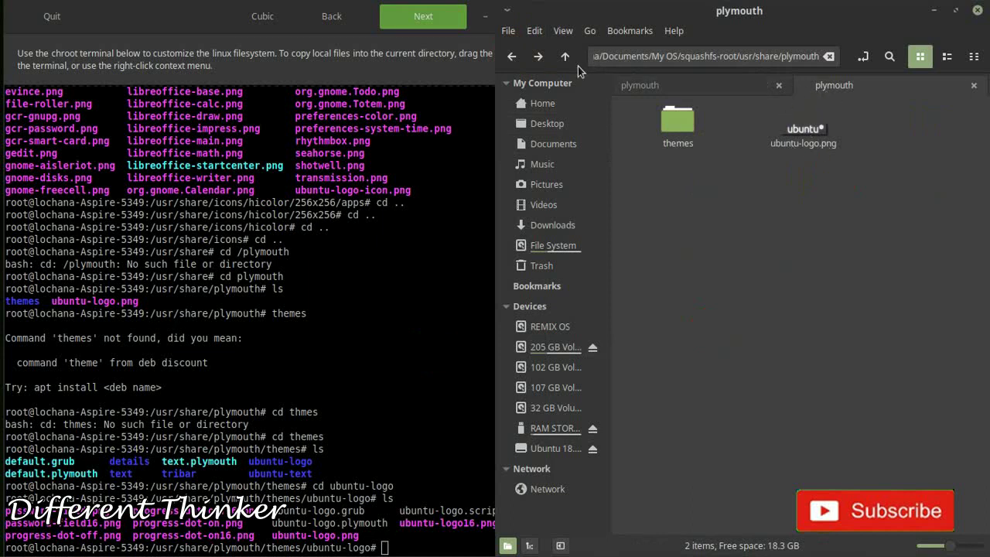
{"action": "left_click", "coordinate": [512, 59]}
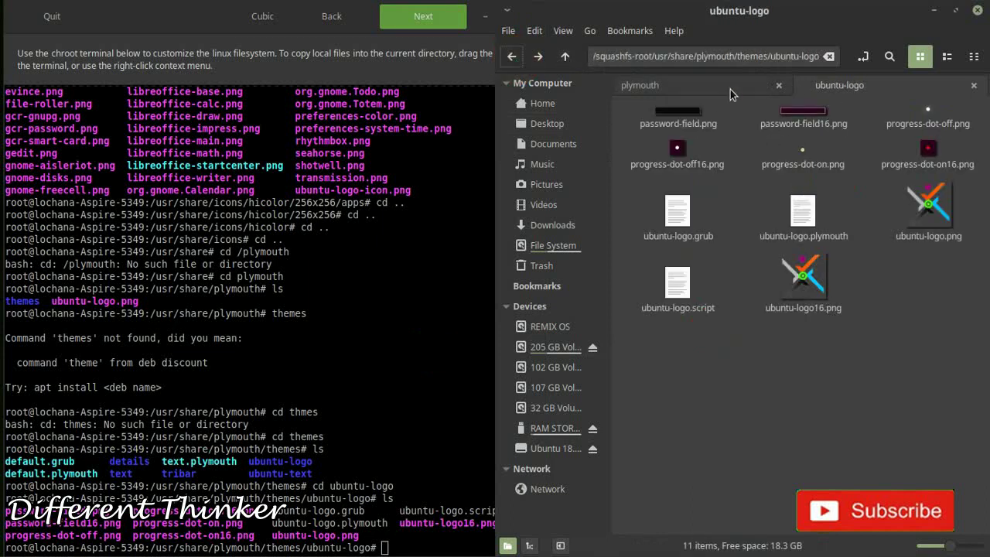
- Return to squashfs-root/usr/share/plymouth and trace the folder path down through themes to ubuntu-logo and back
{"action": "left_click_drag", "start_coordinate": [736, 60], "coordinate": [822, 60]}
{"action": "key", "text": "BackSpace"}
{"action": "key", "text": "BackSpace"}
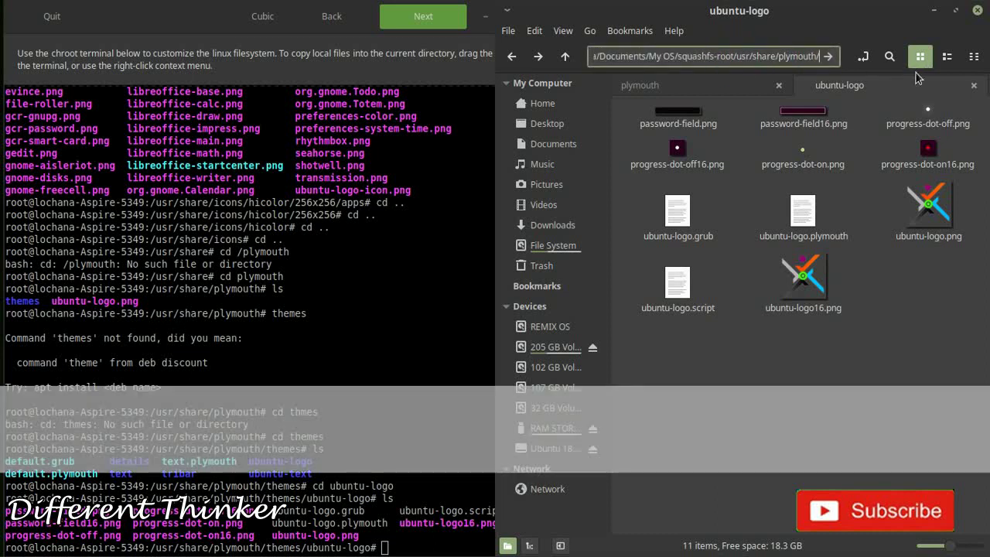
{"action": "key", "text": "Return"}
{"action": "double_click", "coordinate": [678, 144]}
{"action": "double_click", "coordinate": [677, 185]}
{"action": "left_click", "coordinate": [512, 57]}
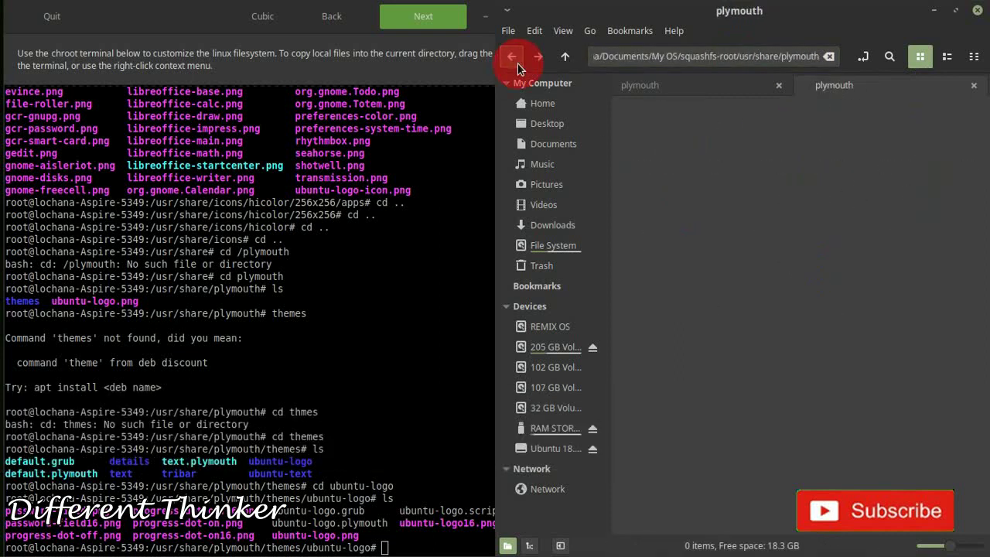
- Go up to squashfs-root/usr/share and reopen its plymouth folder
{"action": "double_click", "coordinate": [780, 59]}
{"action": "key", "text": "BackSpace"}
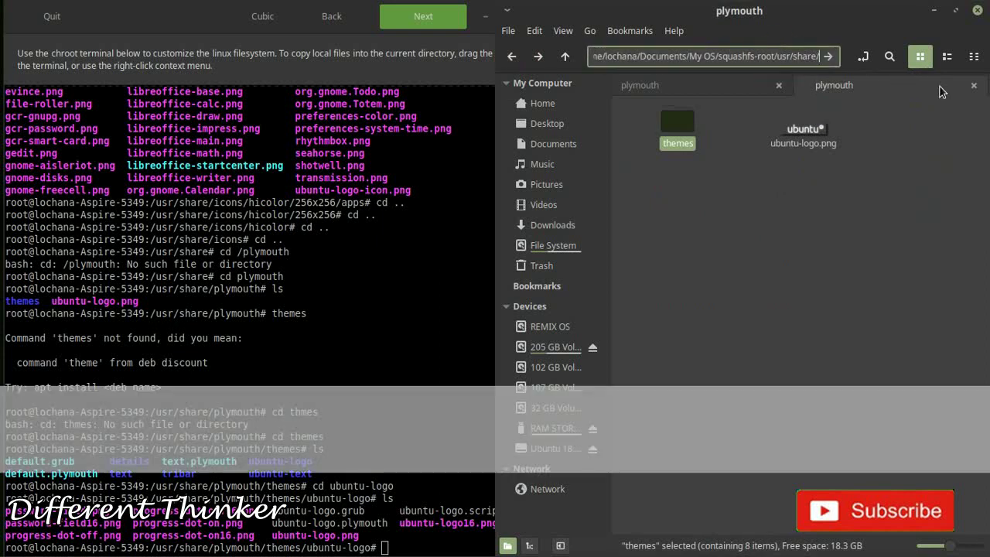
{"action": "key", "text": "Return"}
{"action": "type", "text": "plymo"}
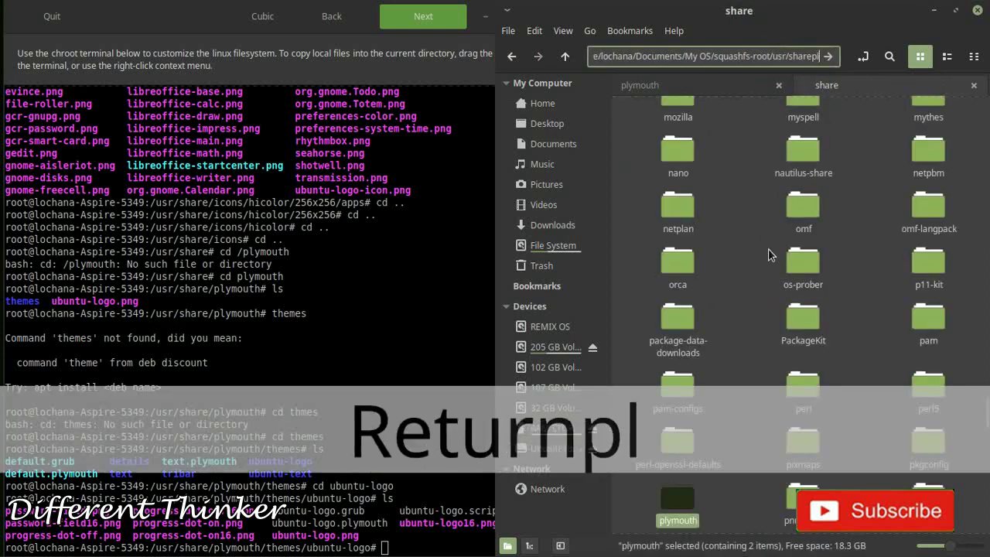
{"action": "key", "text": "Return"}
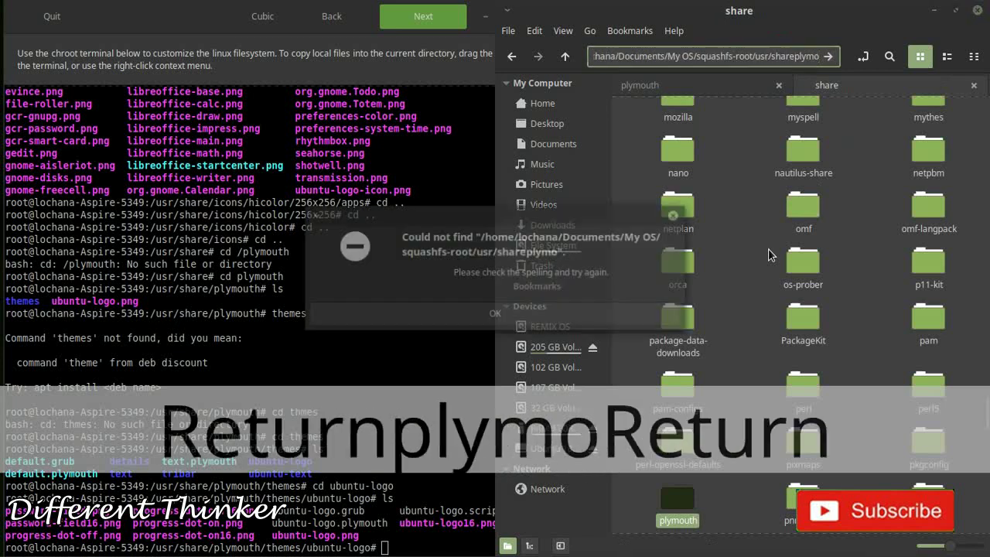
{"action": "left_click", "coordinate": [511, 315]}
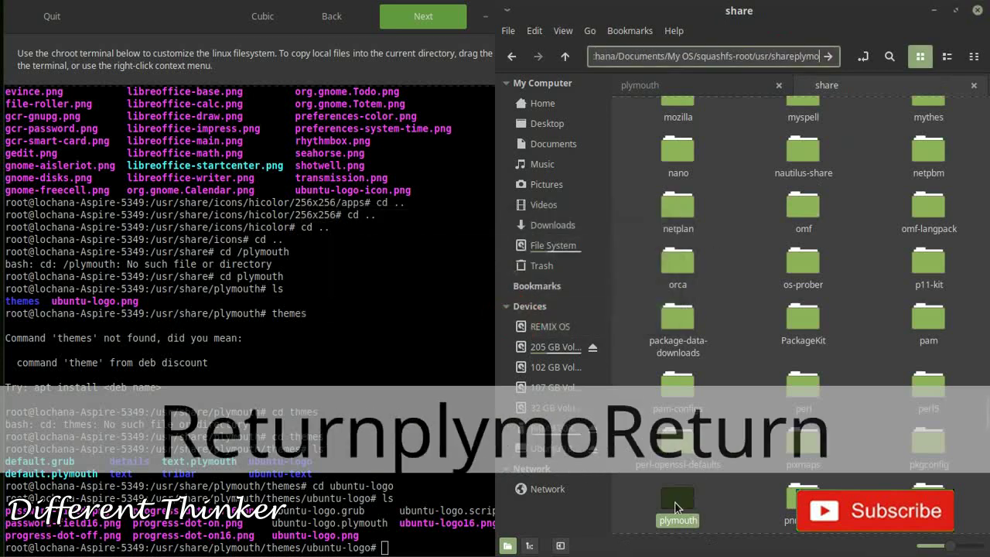
{"action": "double_click", "coordinate": [676, 504]}
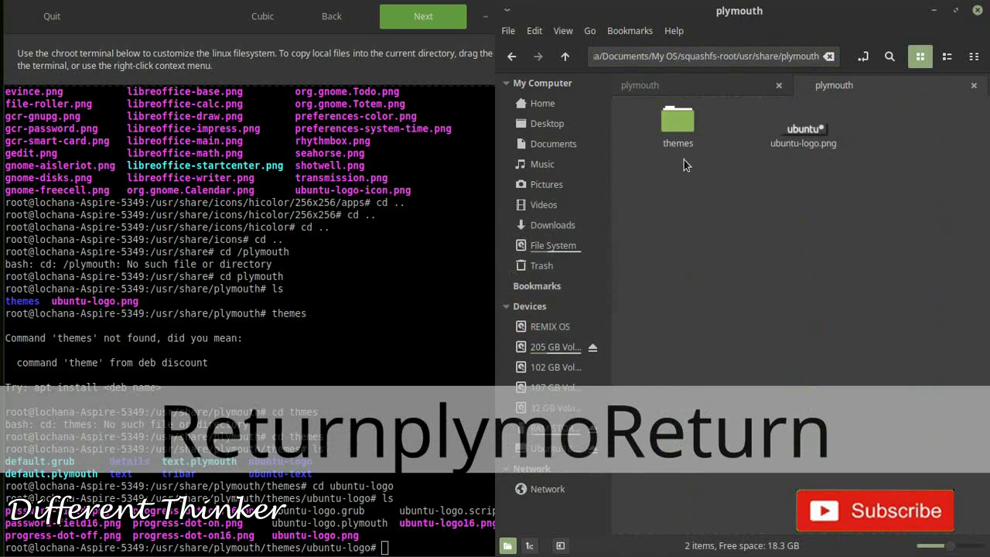
- Move the chroot terminal up two directory levels from the ubuntu-logo theme to /usr/share/plymouth with cd .
{"action": "left_click", "coordinate": [357, 250]}
{"action": "left_click", "coordinate": [441, 512]}
{"action": "type", "text": "cd .."}
{"action": "key", "text": "Return"}
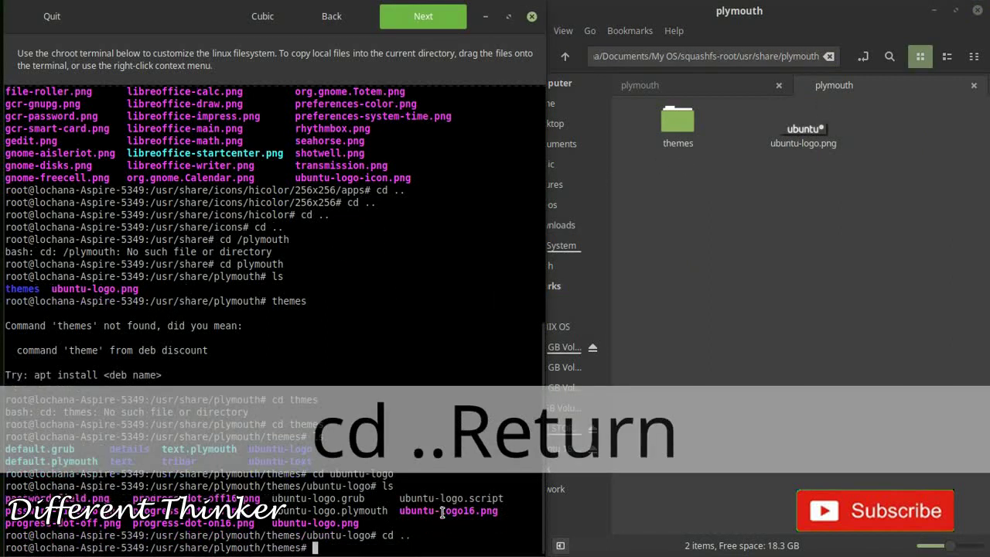
{"action": "type", "text": "cd .."}
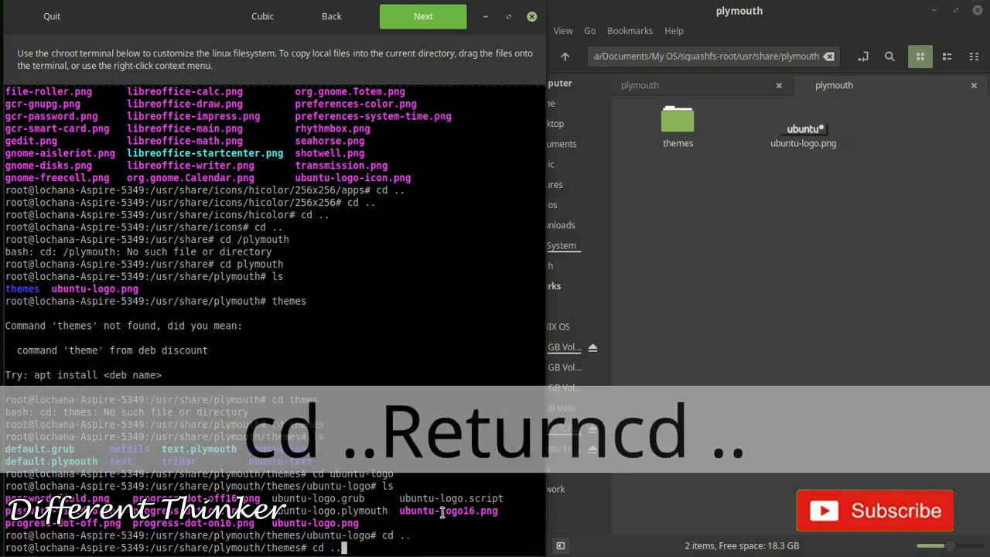
{"action": "key", "text": "Return"}
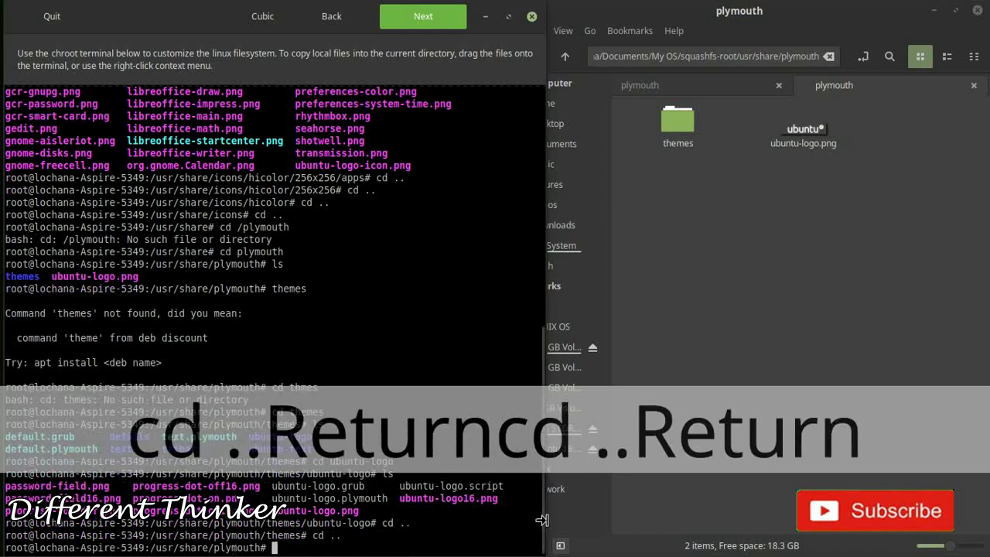
- List the contents of /usr/share/plymouth in the chroot terminal and compare them with squashfs-root's plymouth folder
{"action": "type", "text": "ls"}
{"action": "key", "text": "Return"}
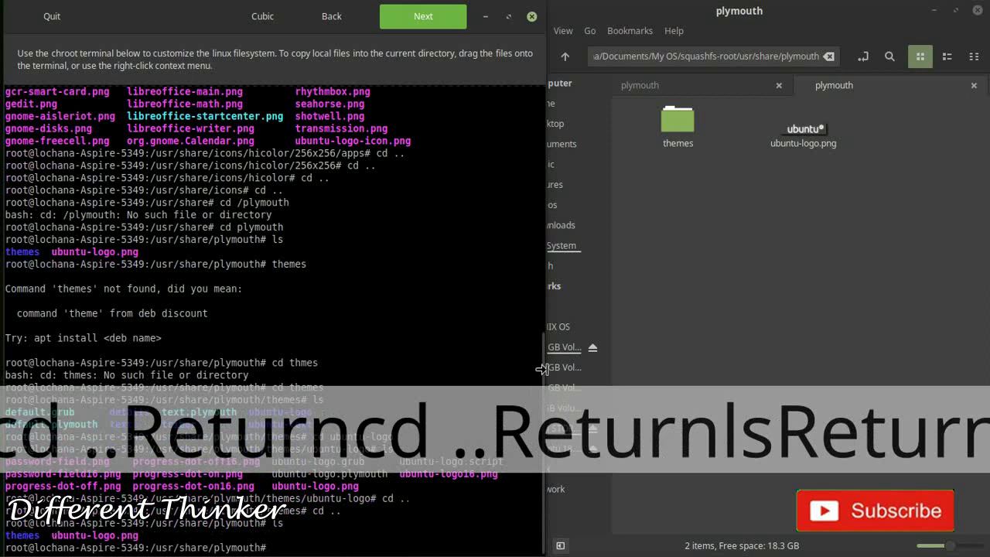
{"action": "left_click_drag", "start_coordinate": [657, 194], "coordinate": [860, 119]}
{"action": "left_click", "coordinate": [860, 239]}
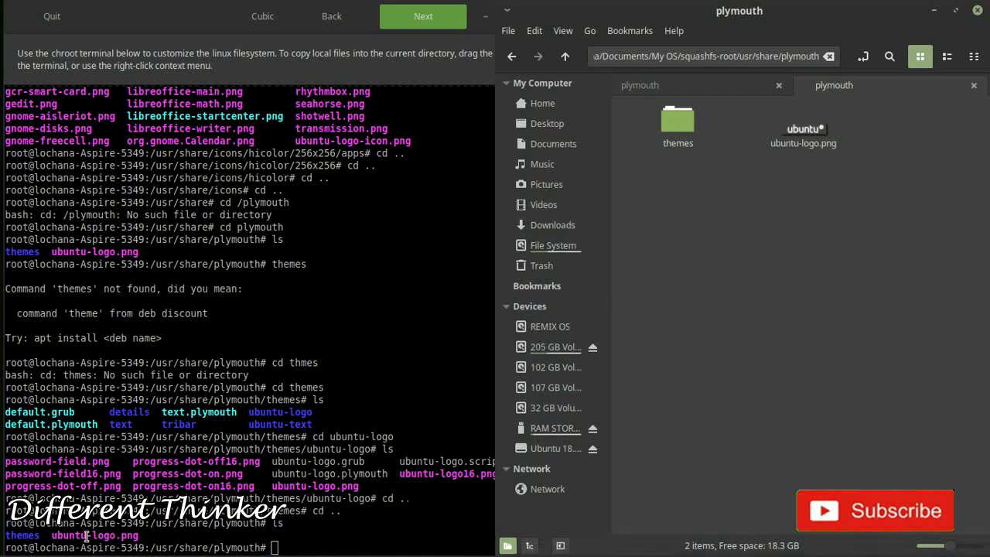
{"action": "left_click", "coordinate": [303, 525]}
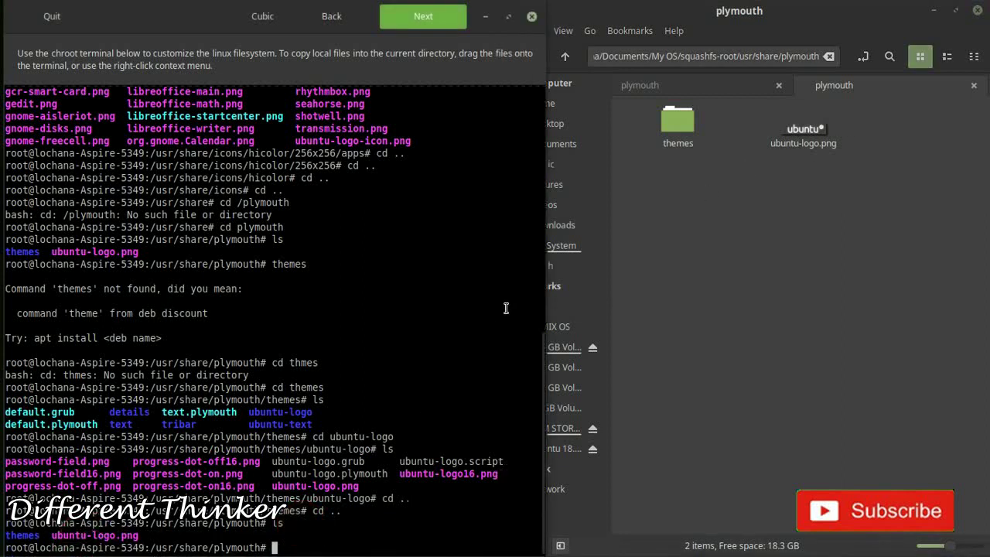
- Copy the name ubuntu-logo.png from the terminal listing and check it against the replacement logo's file name in Plymouth-logo/plymouth
{"action": "left_click", "coordinate": [718, 84]}
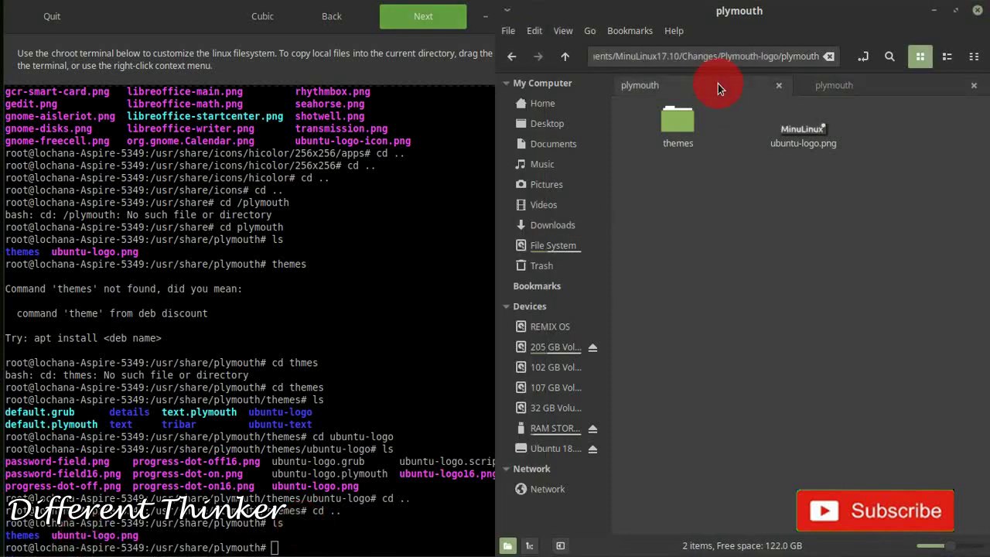
{"action": "left_click", "coordinate": [804, 144]}
{"action": "left_click", "coordinate": [767, 211]}
{"action": "left_click_drag", "start_coordinate": [51, 535], "coordinate": [135, 542]}
{"action": "right_click", "coordinate": [136, 541]}
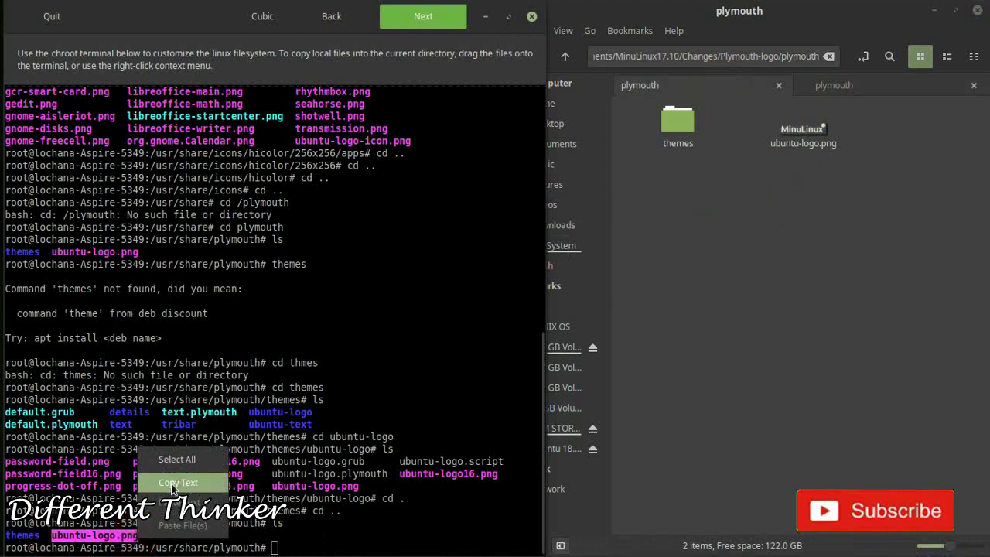
{"action": "left_click", "coordinate": [172, 484]}
{"action": "left_click", "coordinate": [793, 137]}
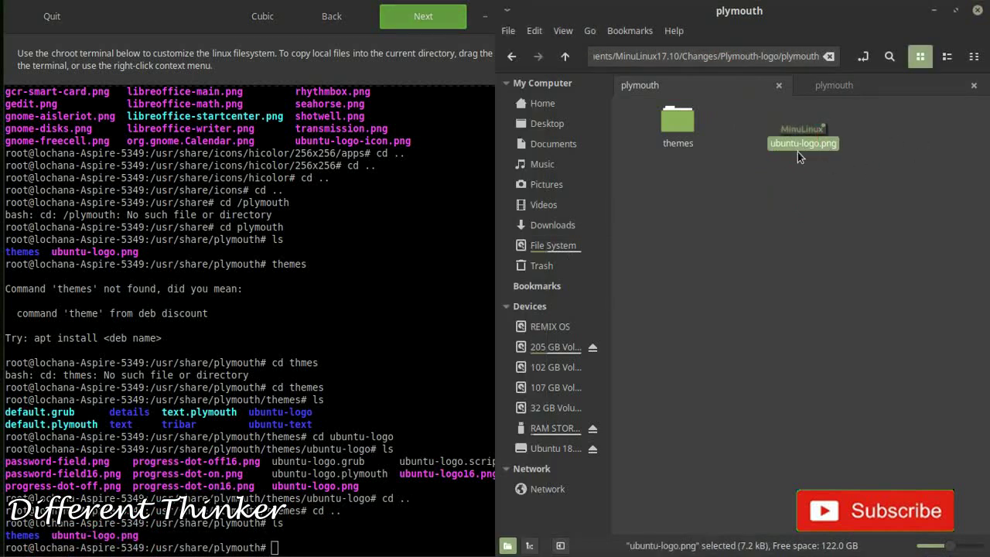
{"action": "key", "text": "F2"}
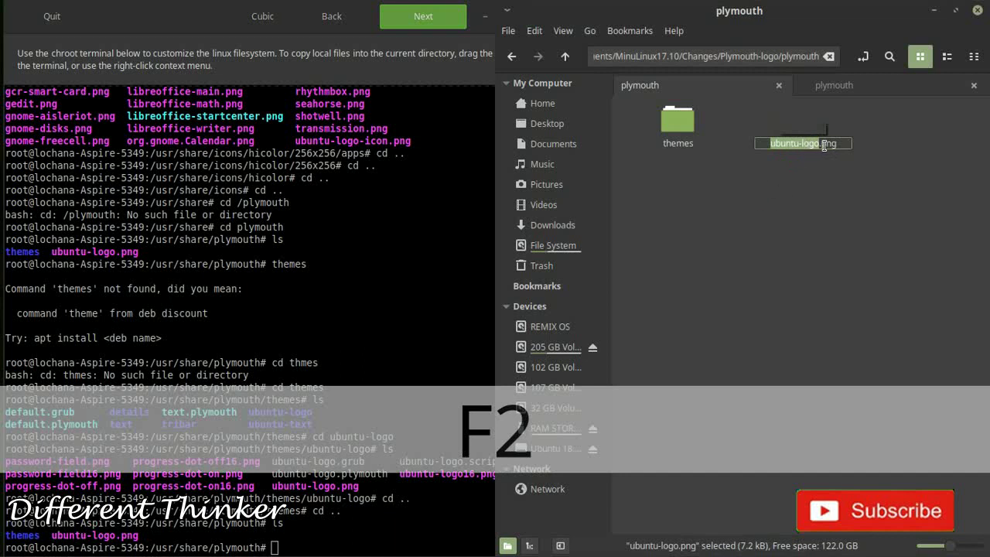
{"action": "left_click", "coordinate": [804, 188]}
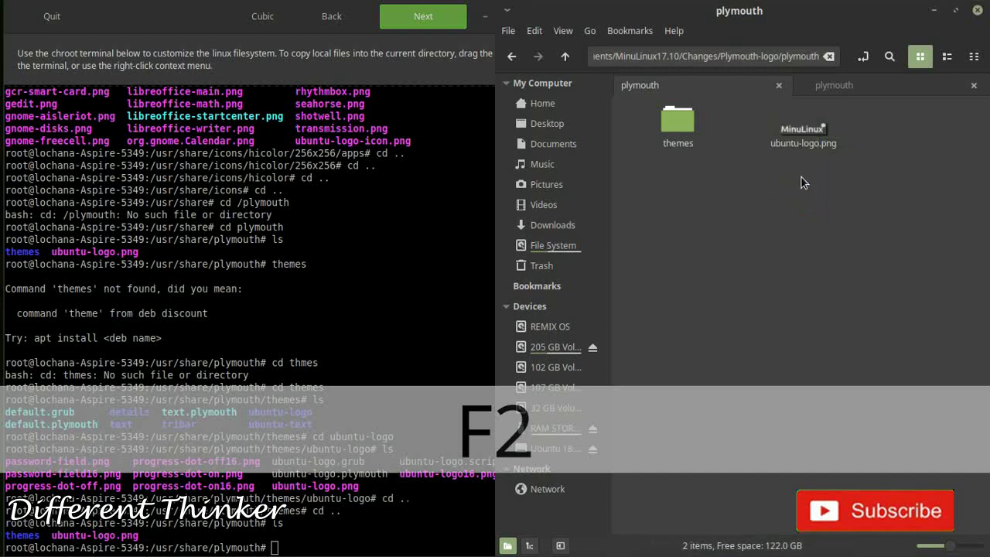
- Copy the MinuLinux version of ubuntu-logo.png from Changes/Plymouth-logo/plymouth into the chroot's /usr/share/plymouth directory
{"action": "left_click_drag", "start_coordinate": [802, 124], "coordinate": [367, 528]}
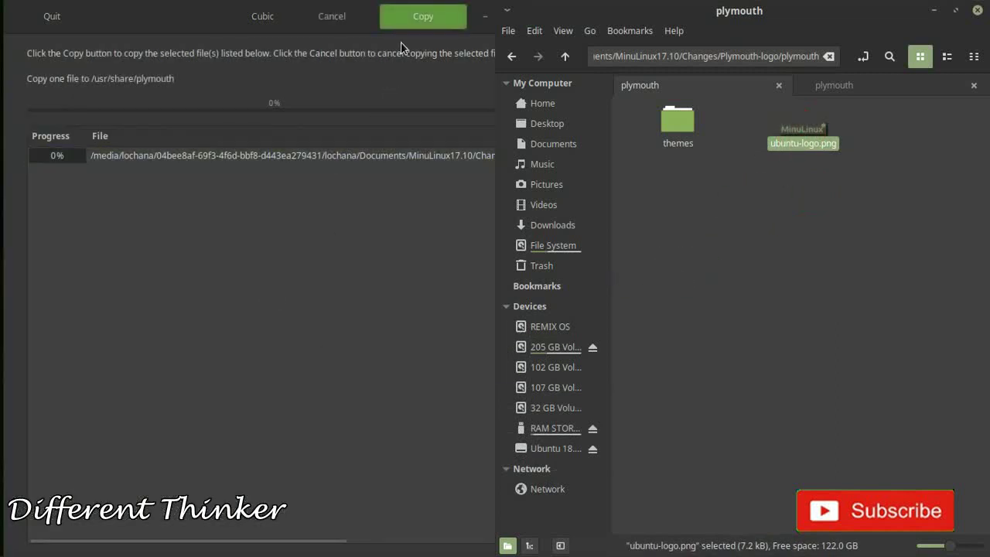
{"action": "left_click", "coordinate": [417, 17]}
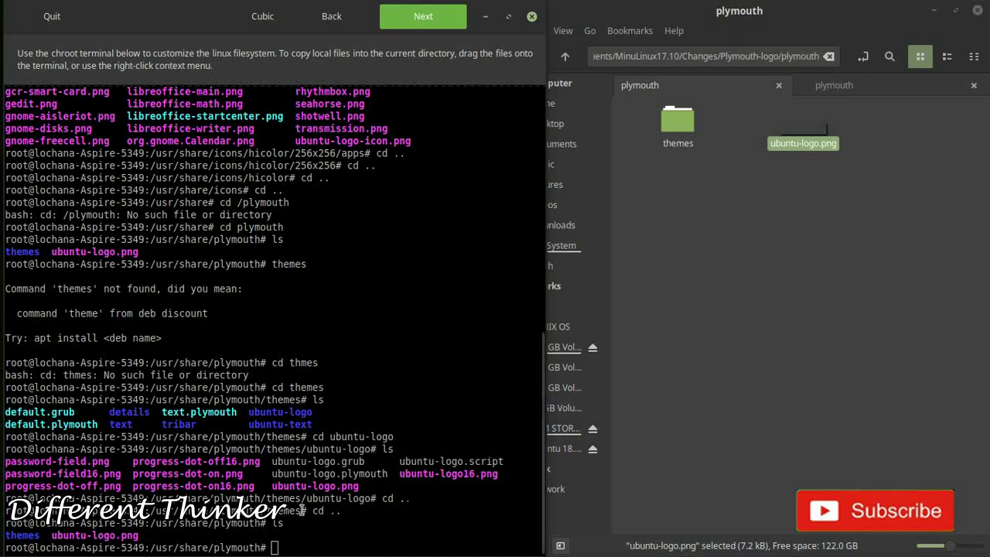
{"action": "left_click", "coordinate": [698, 207]}
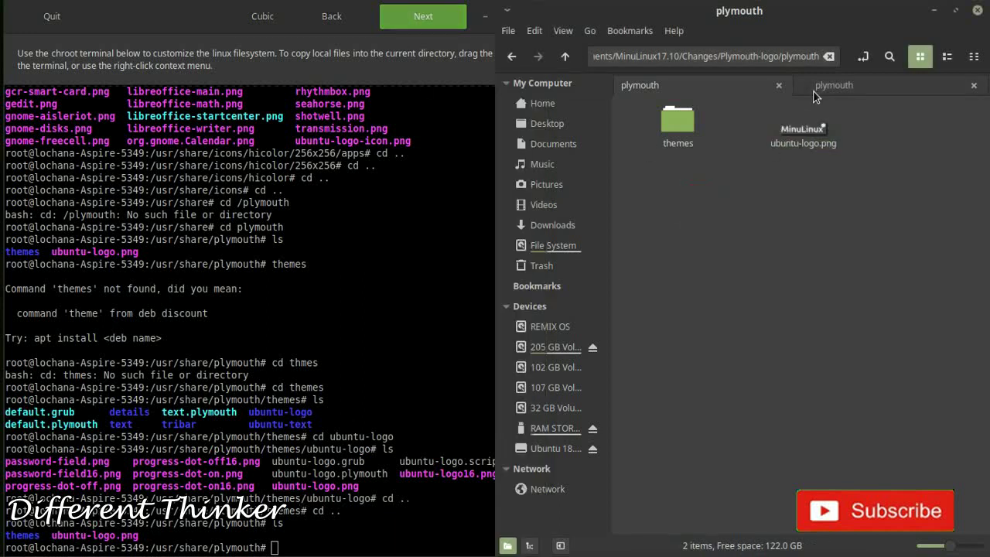
{"action": "left_click", "coordinate": [512, 60]}
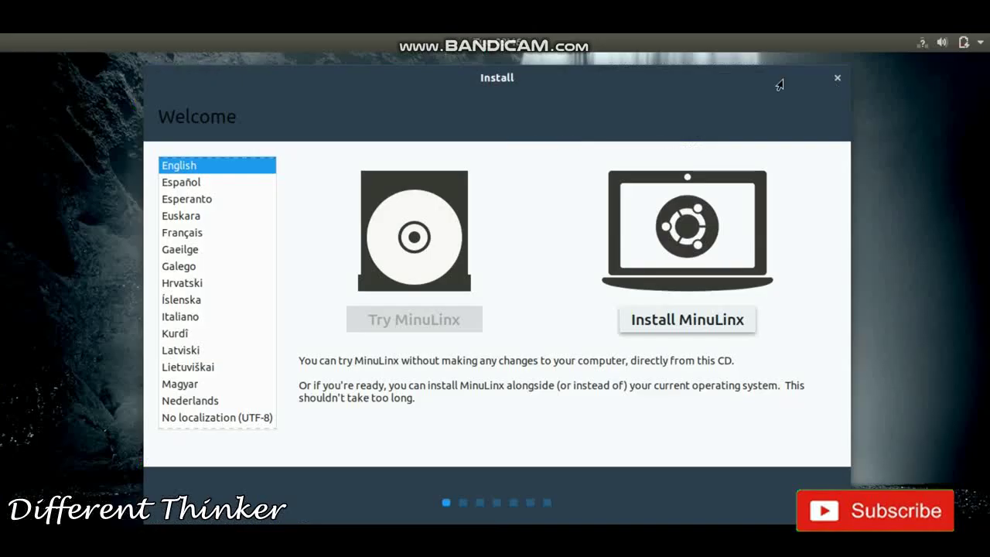
- Start the MinuLinux installation from the installer's welcome page with English as the language
{"action": "left_click", "coordinate": [686, 320]}
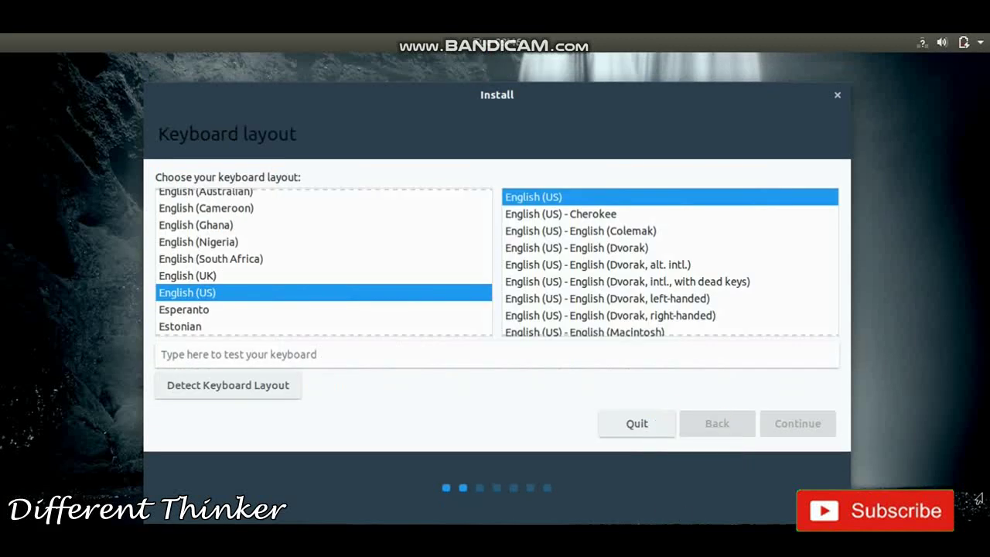